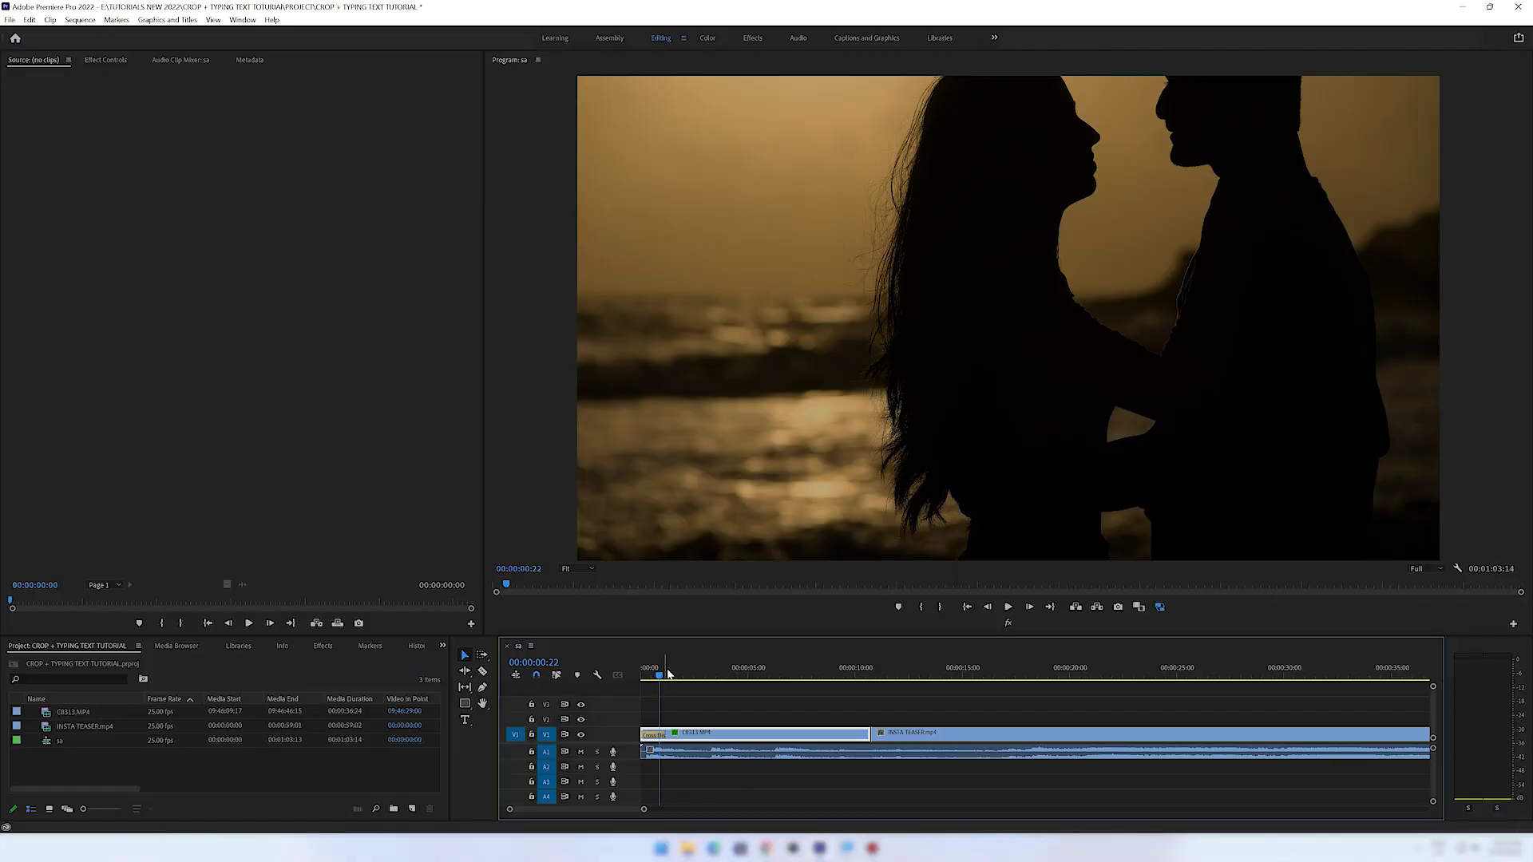
Preview the sequence footage, returning to the silhouetted couple shot.
left_click_drag(660, 670, 682, 671)
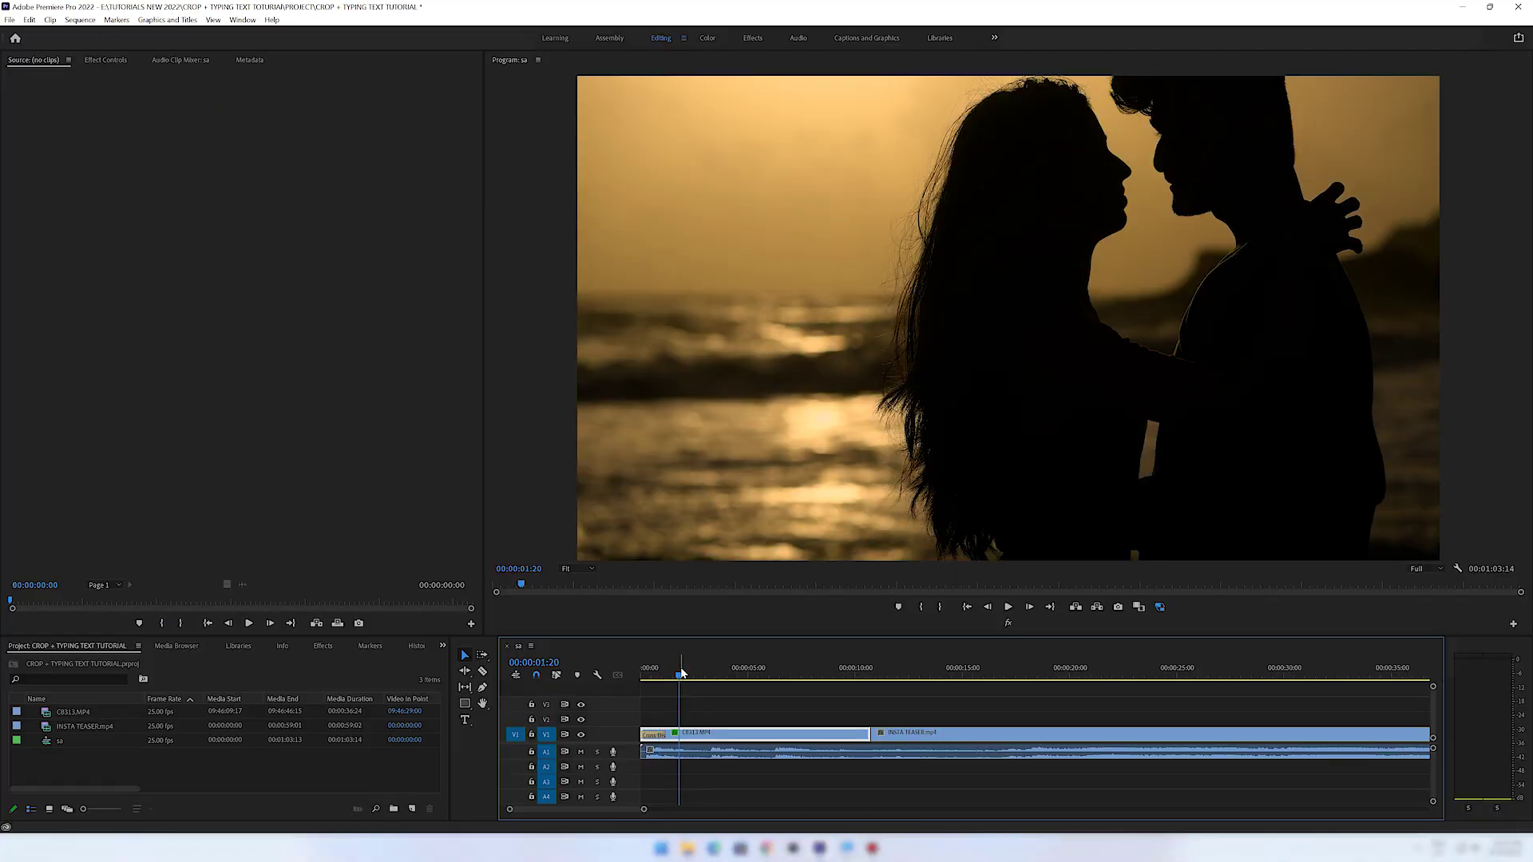
key("space")
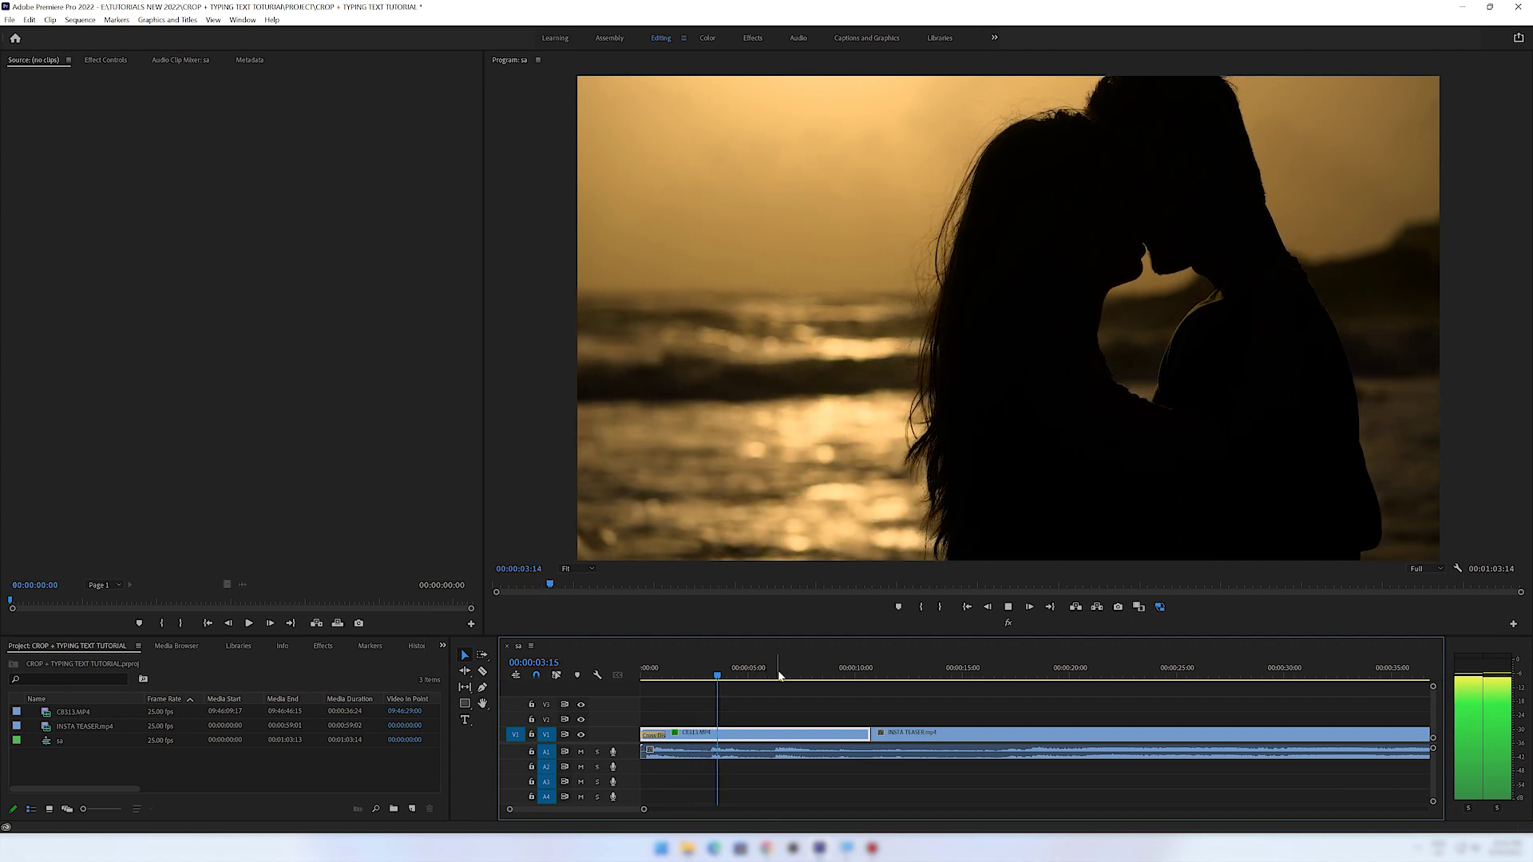
left_click(842, 674)
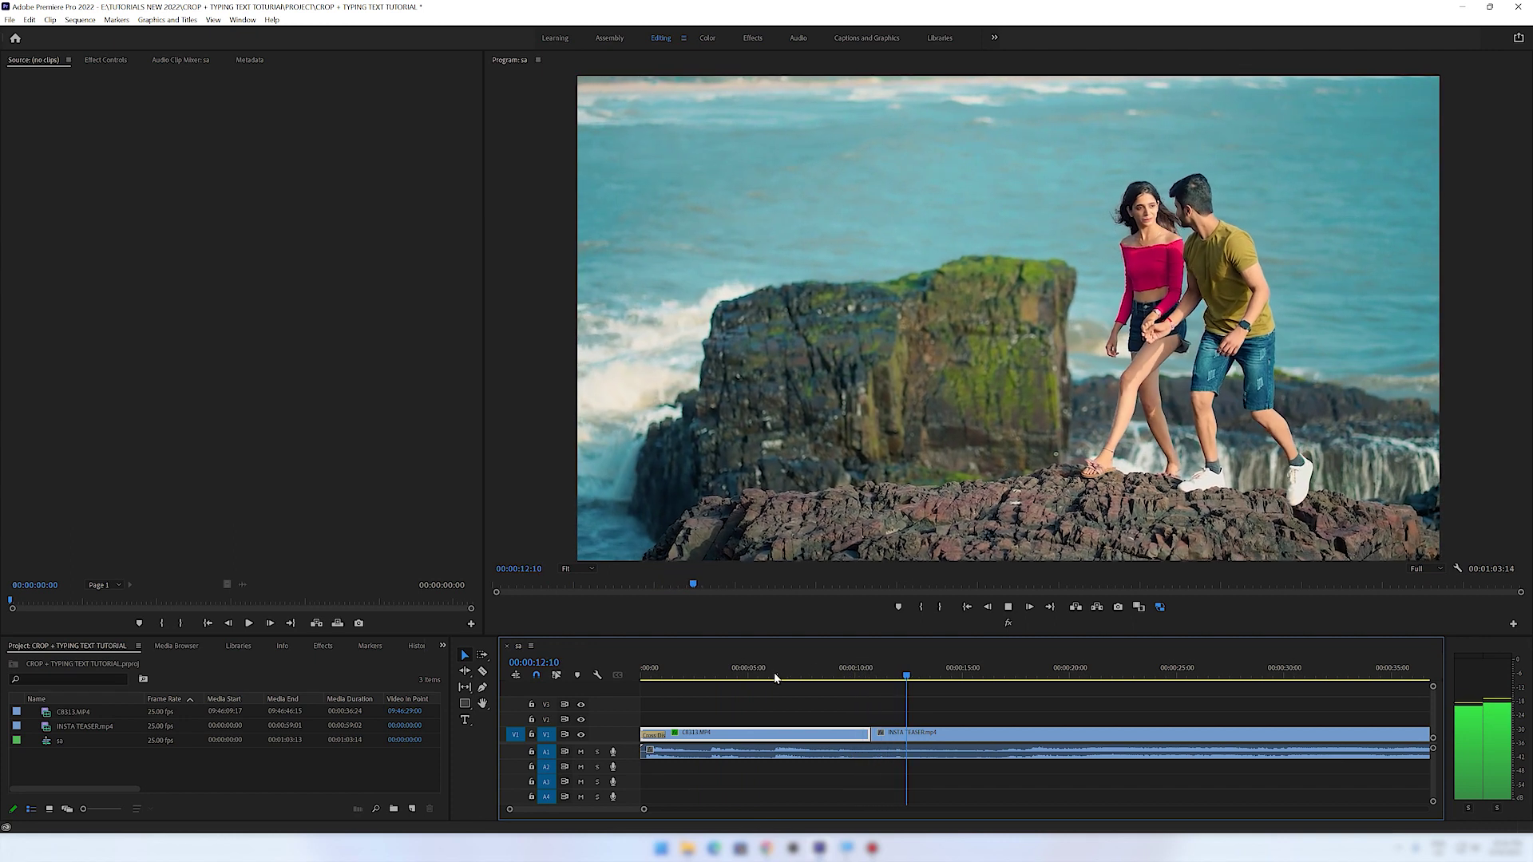
left_click(727, 675)
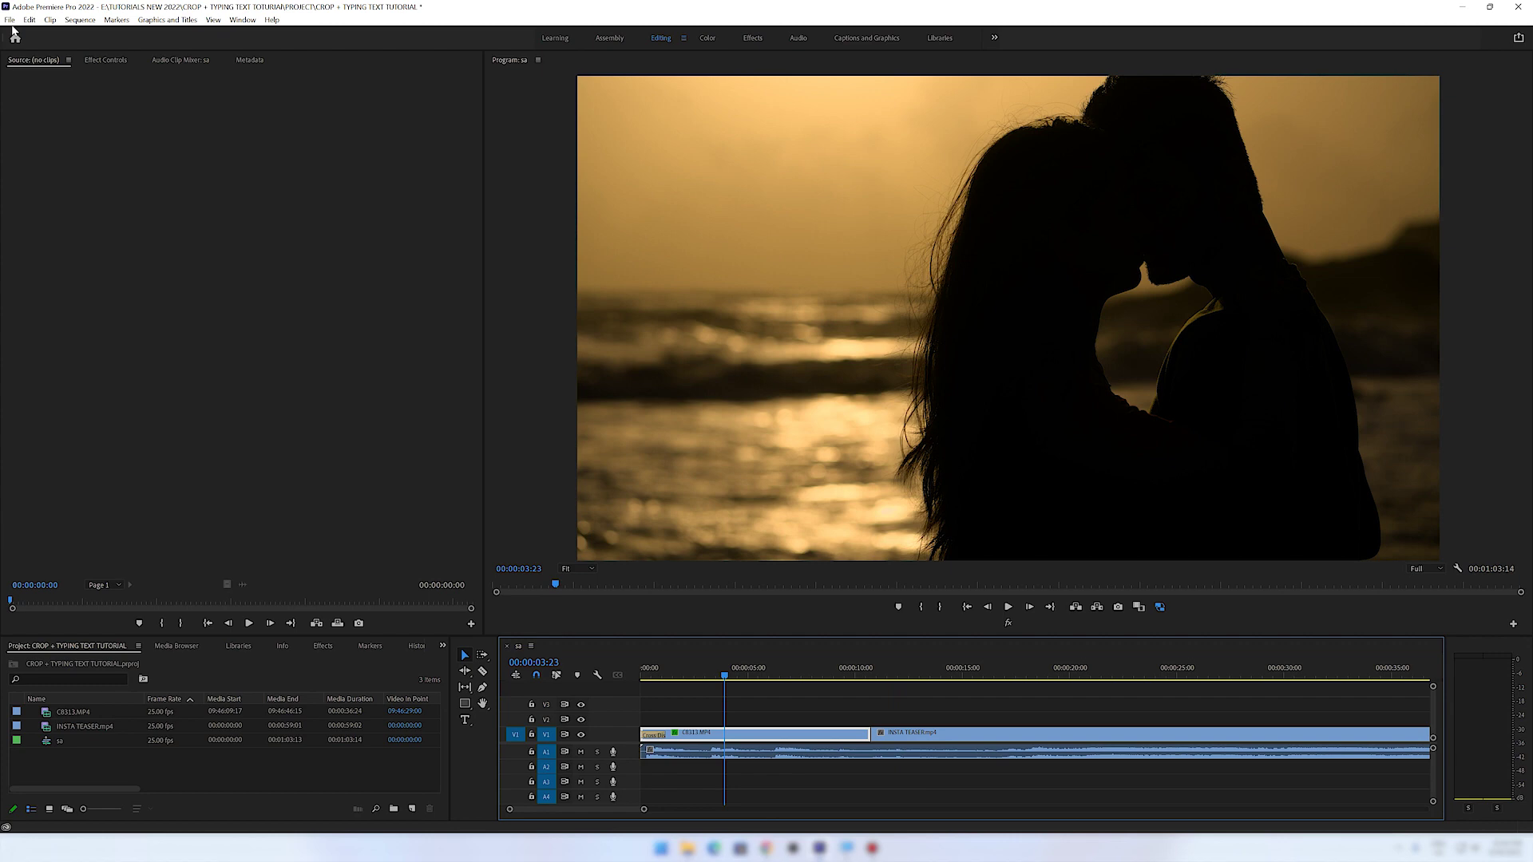
Create a new Legacy Title with the default video settings and dismiss the retirement notice.
left_click(10, 21)
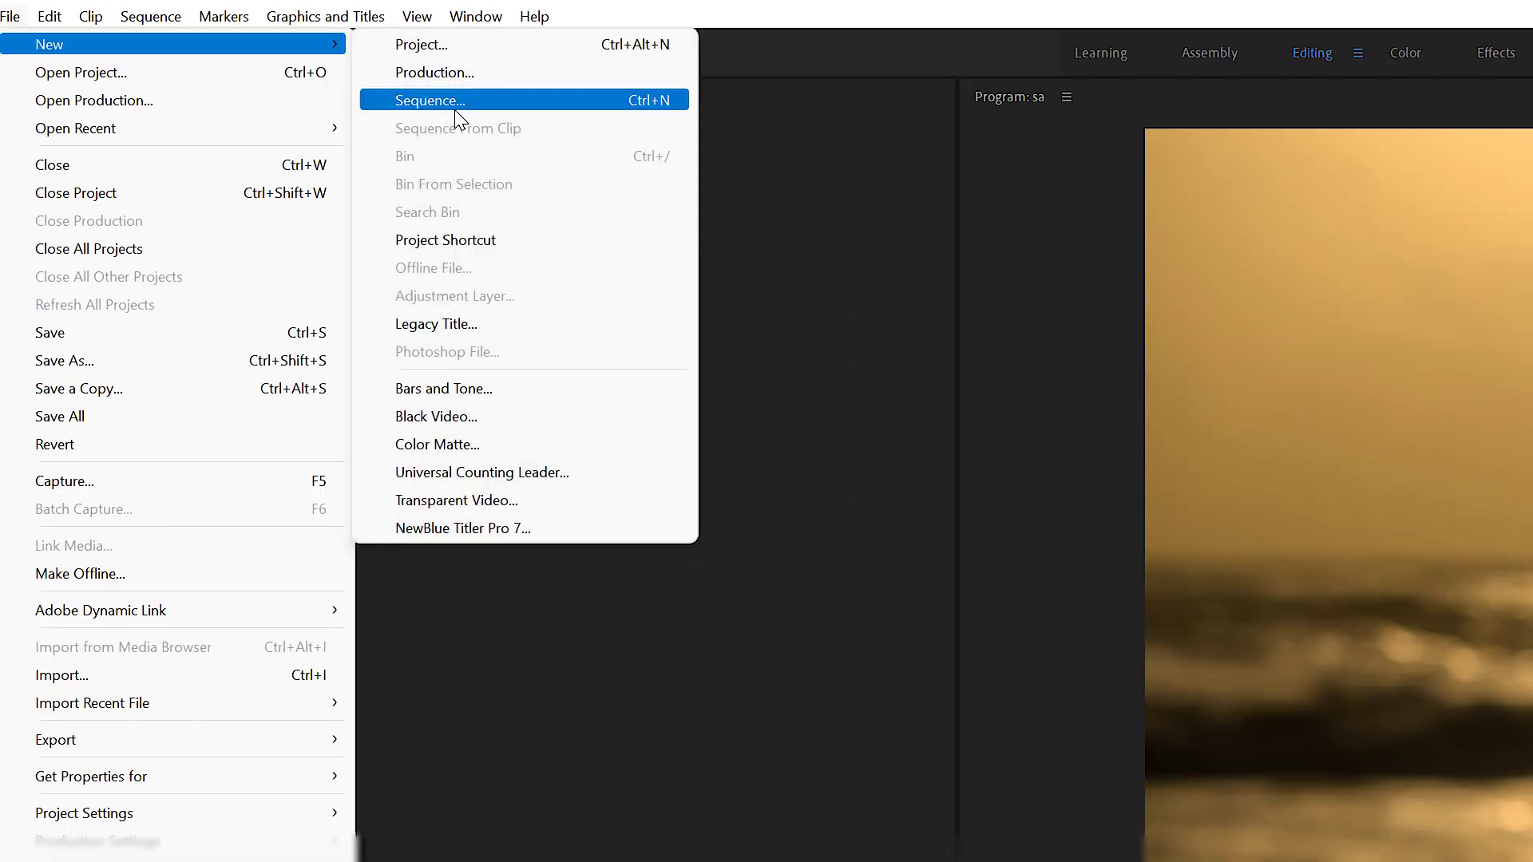
left_click(469, 328)
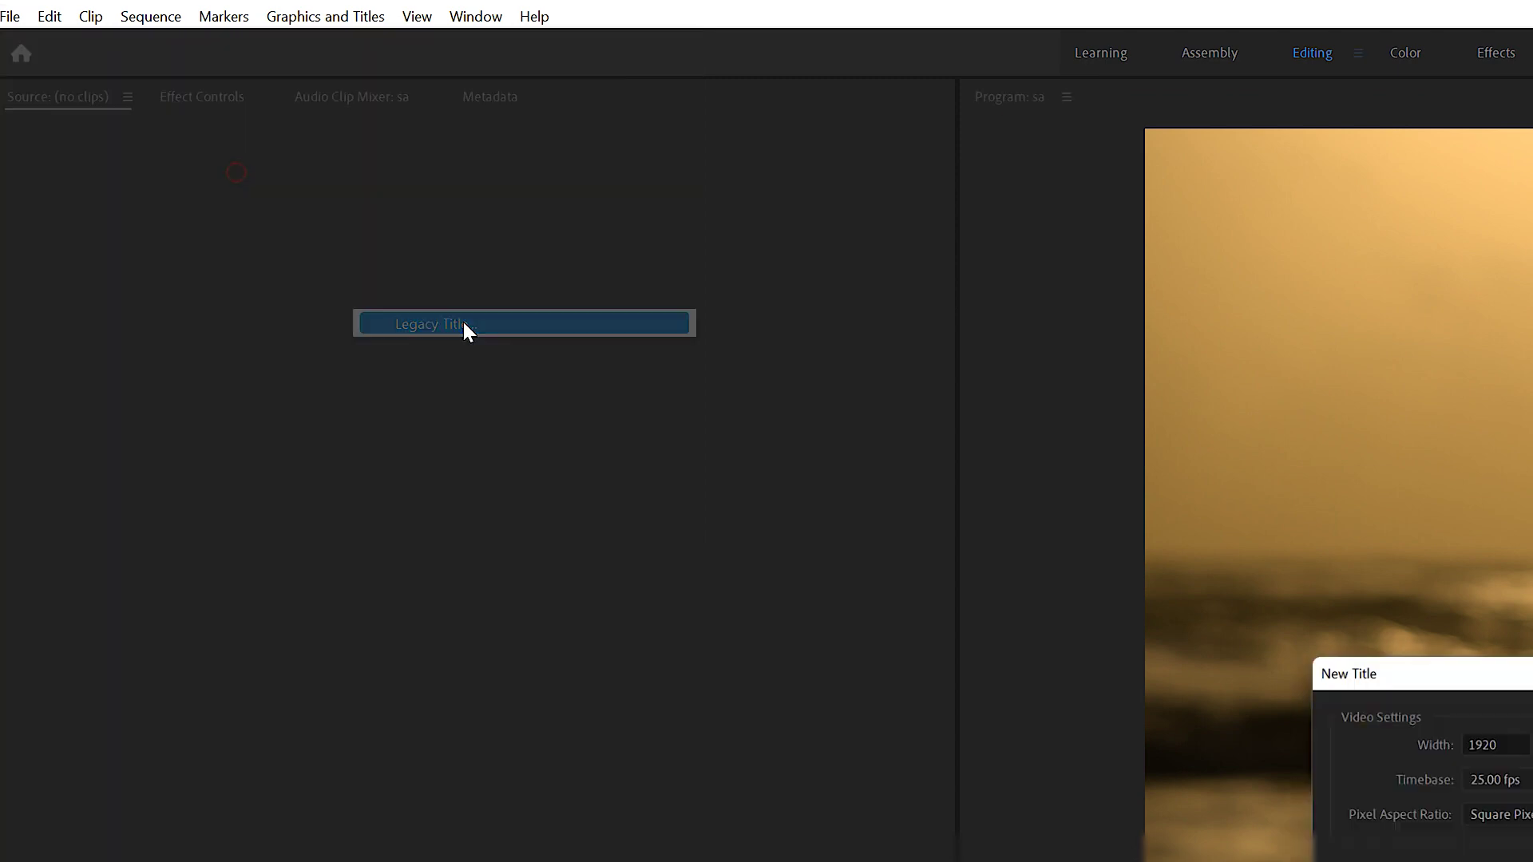
left_click(147, 553)
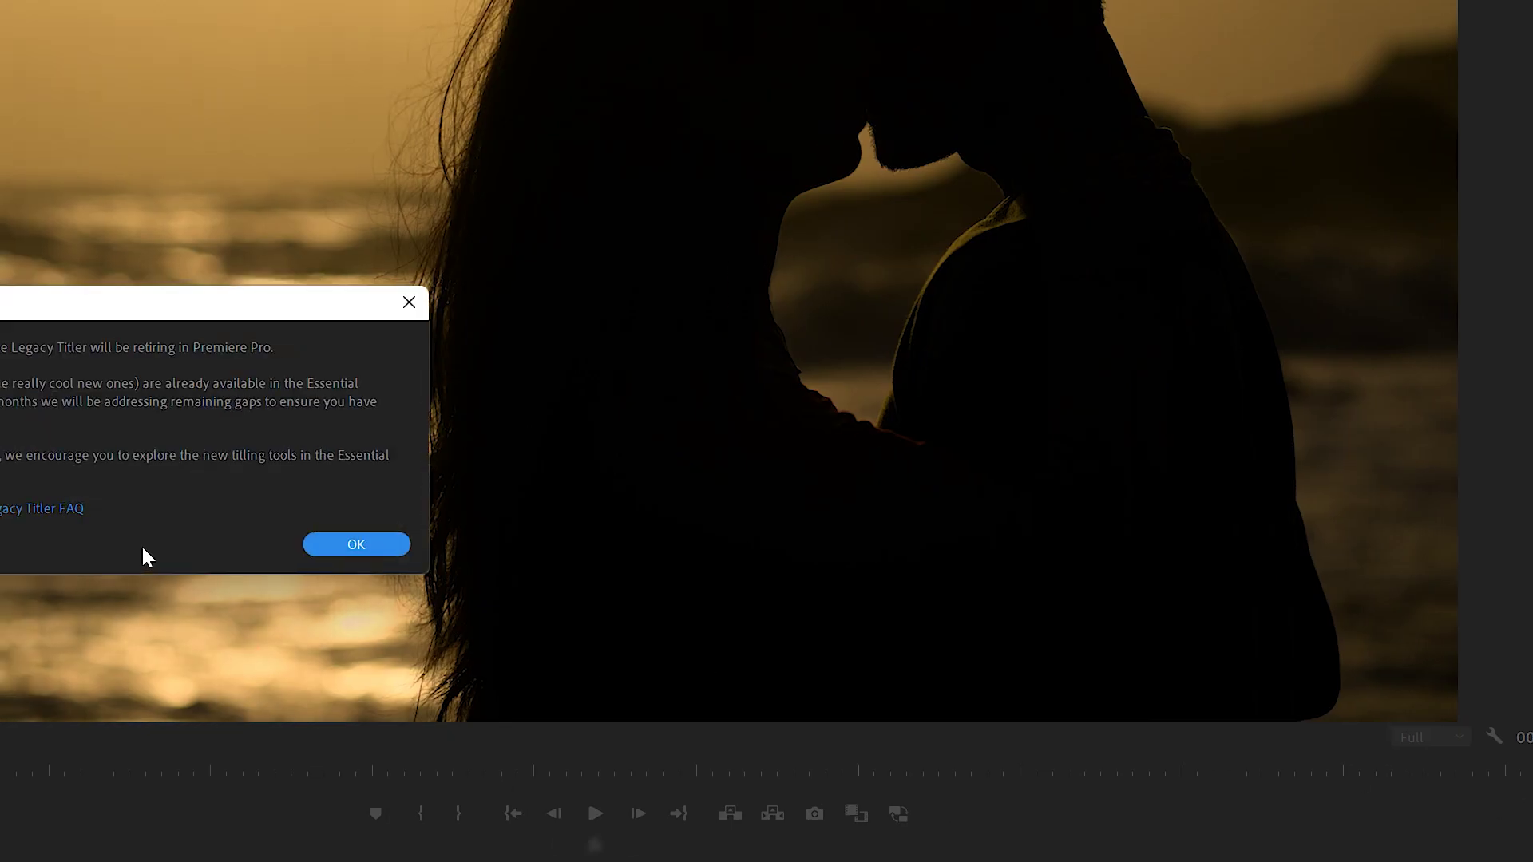
key("super")
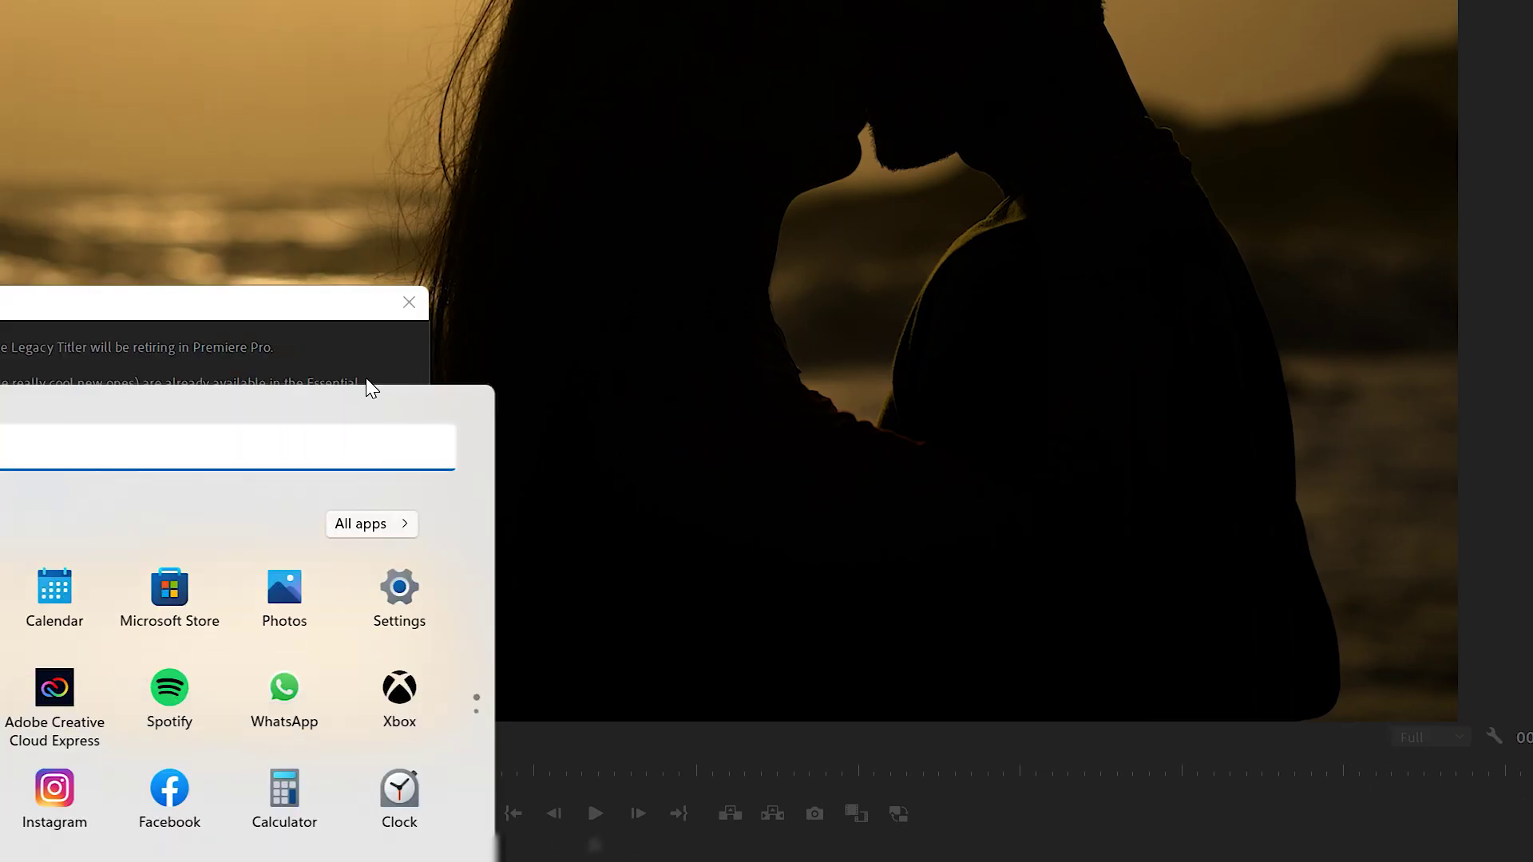
left_click(339, 297)
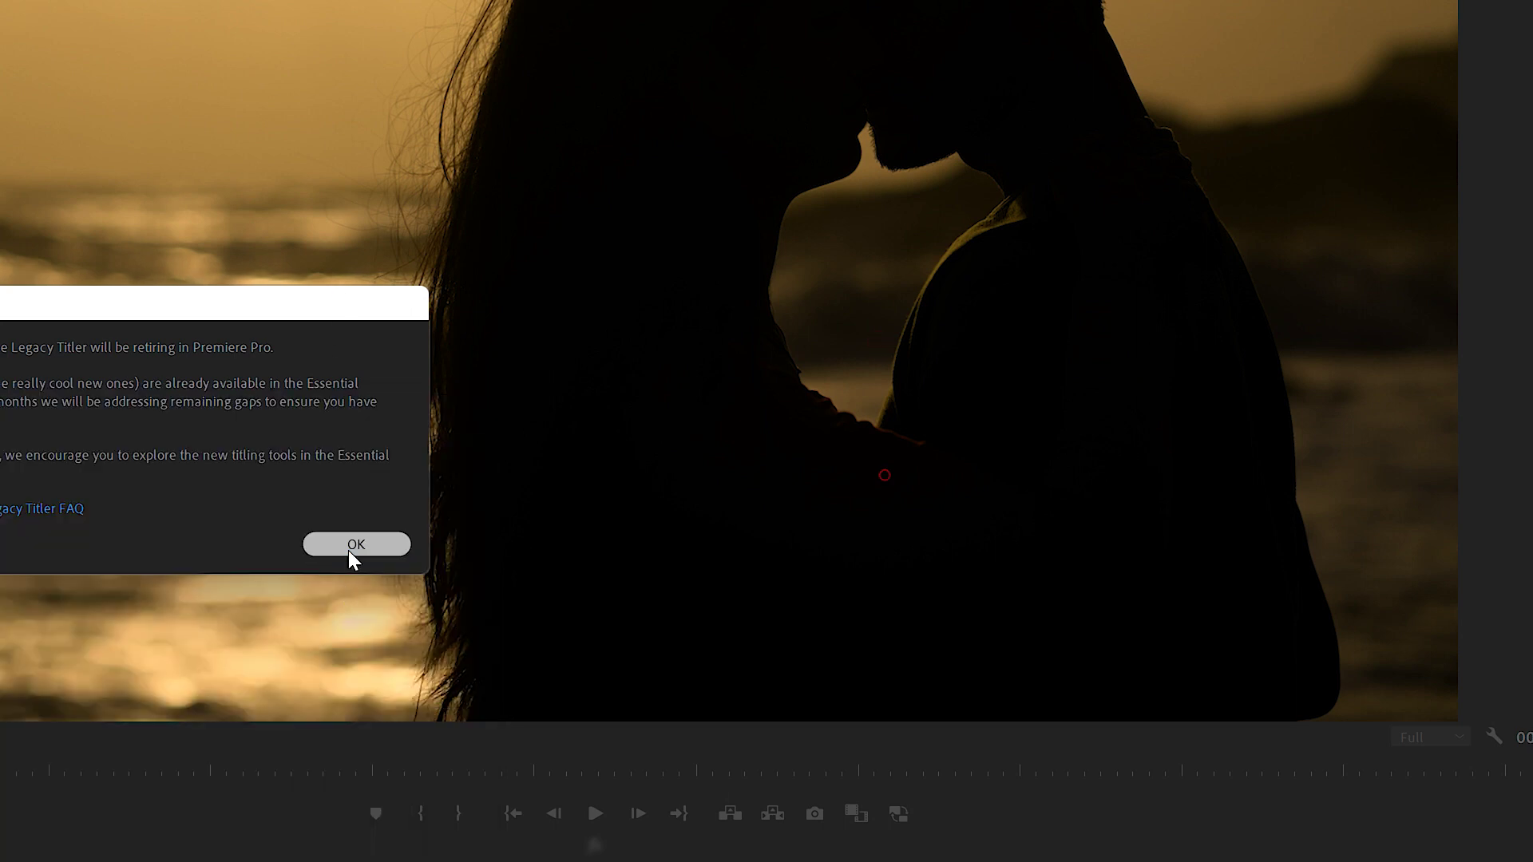
left_click(348, 547)
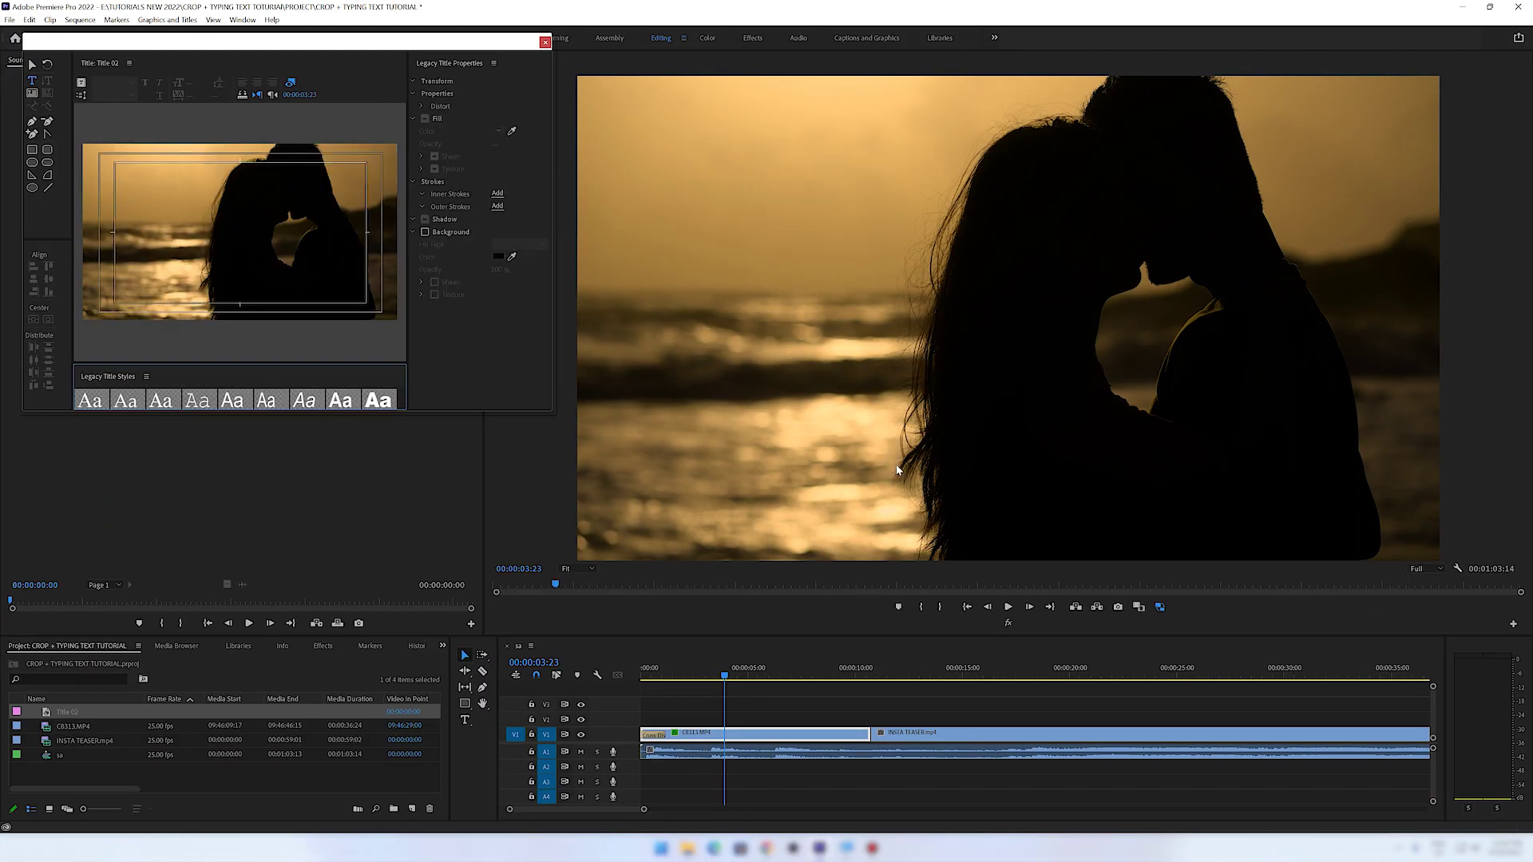
Centre the title editor and type 'SAPNA + RAHUL' on the title canvas.
left_click_drag(390, 45, 1037, 210)
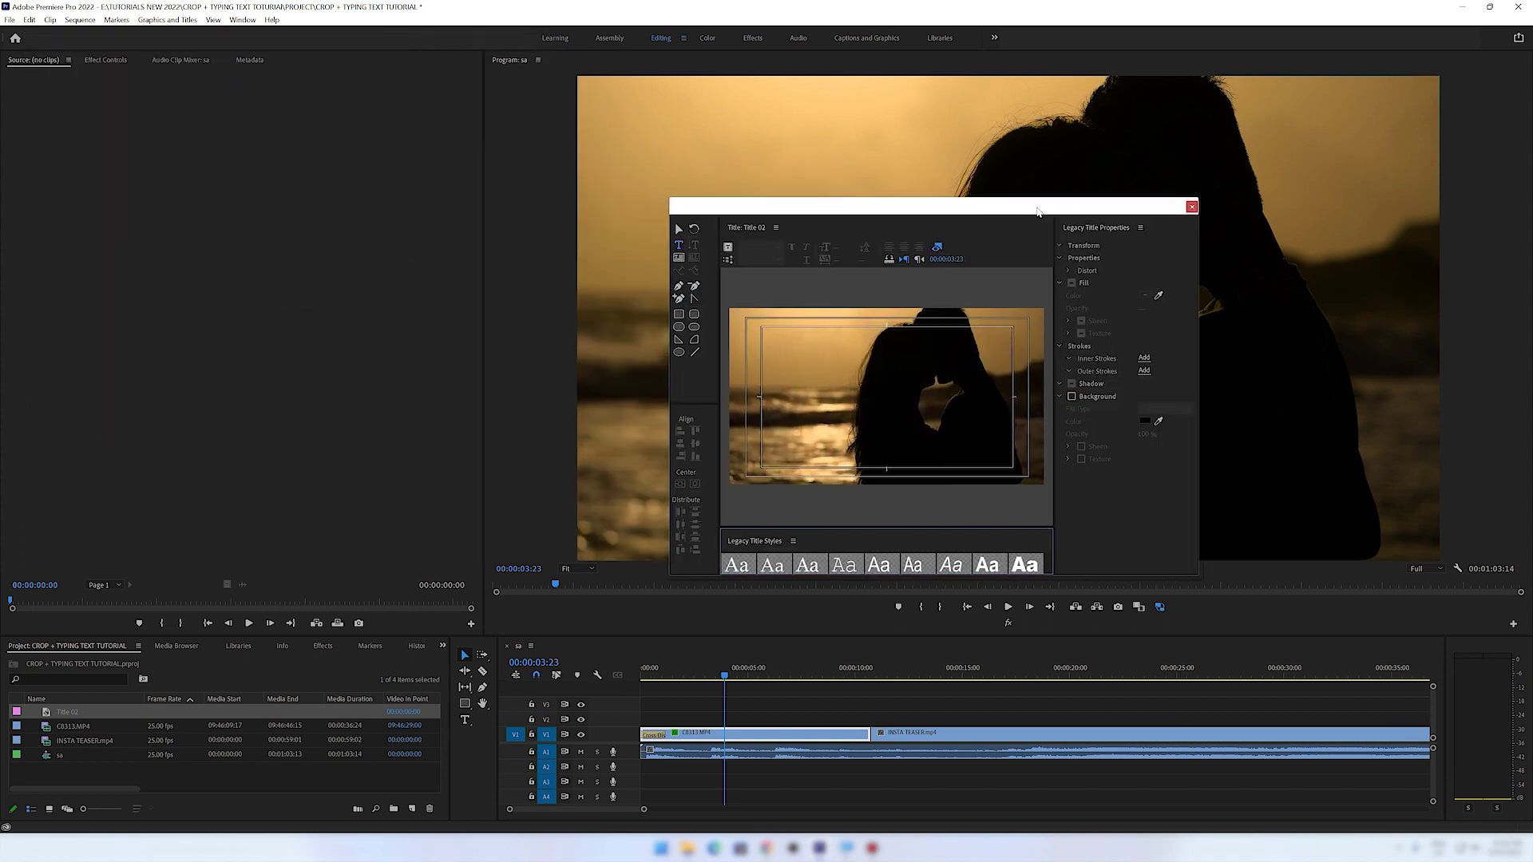
left_click(812, 380)
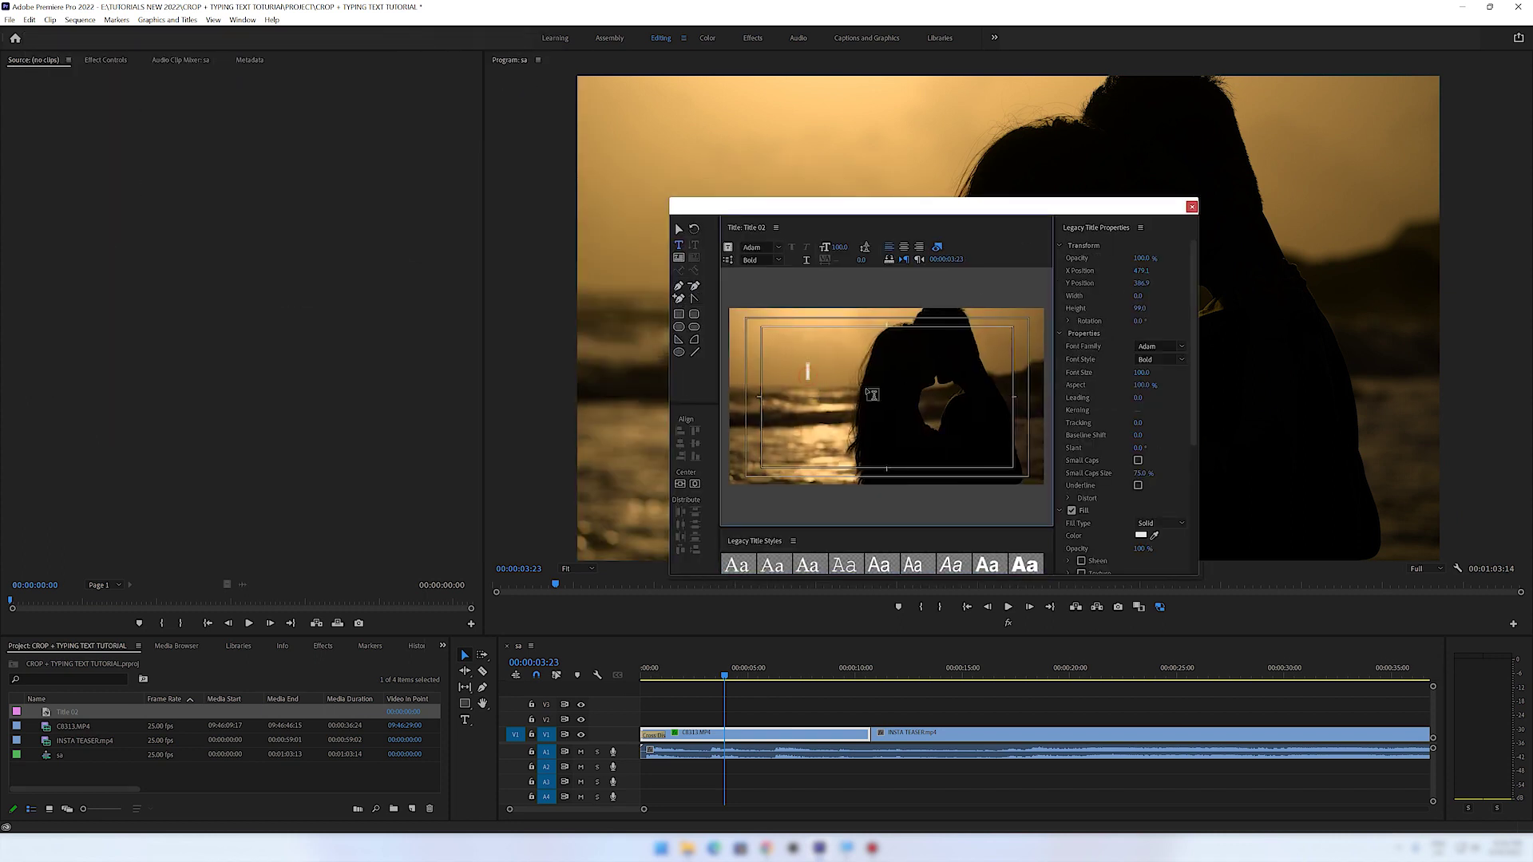
type("SAPNA ")
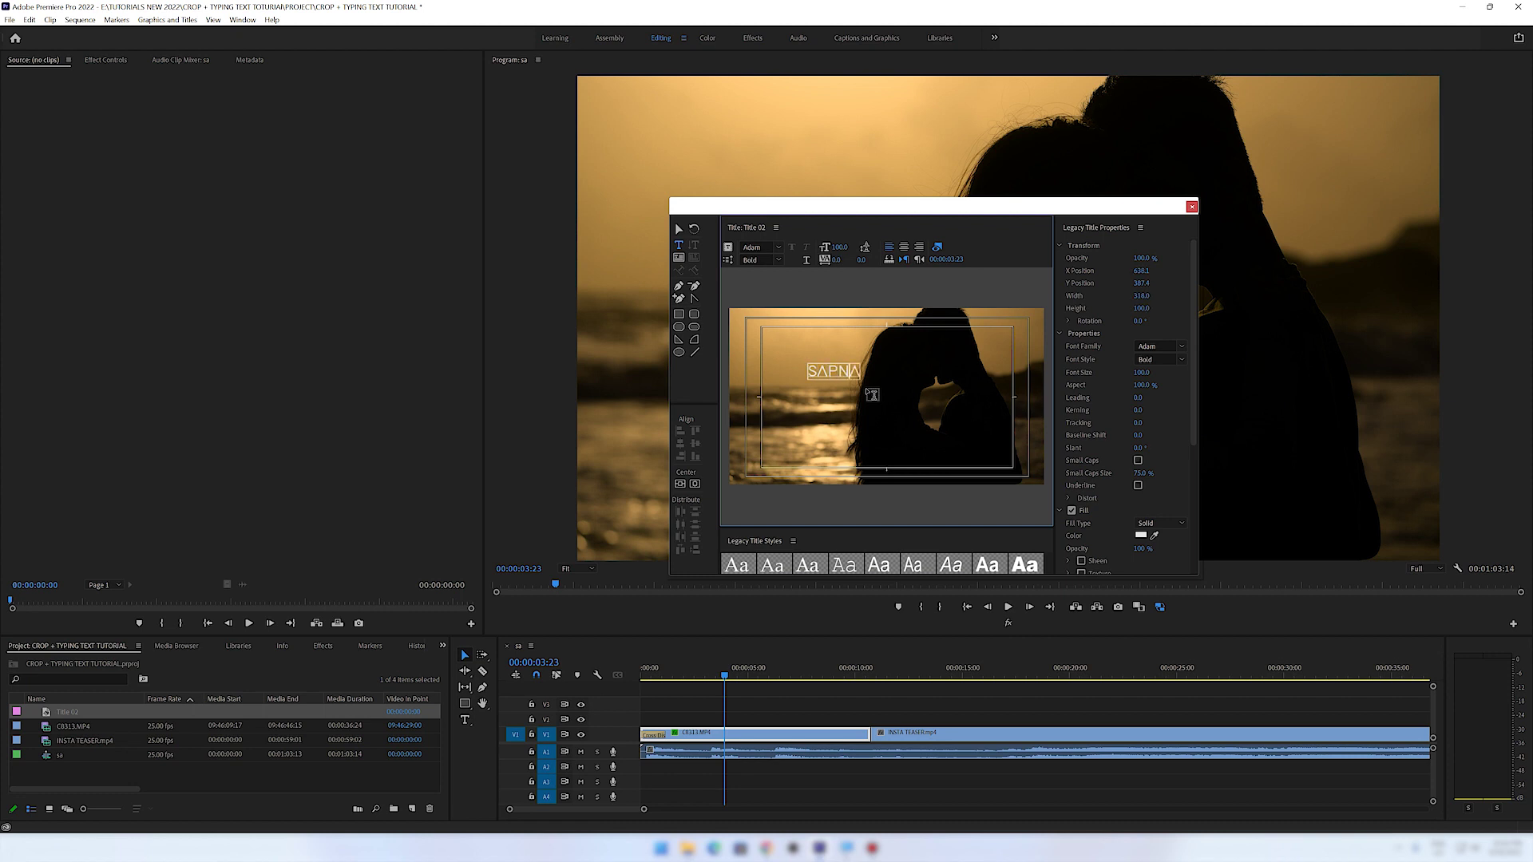
type("+ RAHUL")
key("Escape")
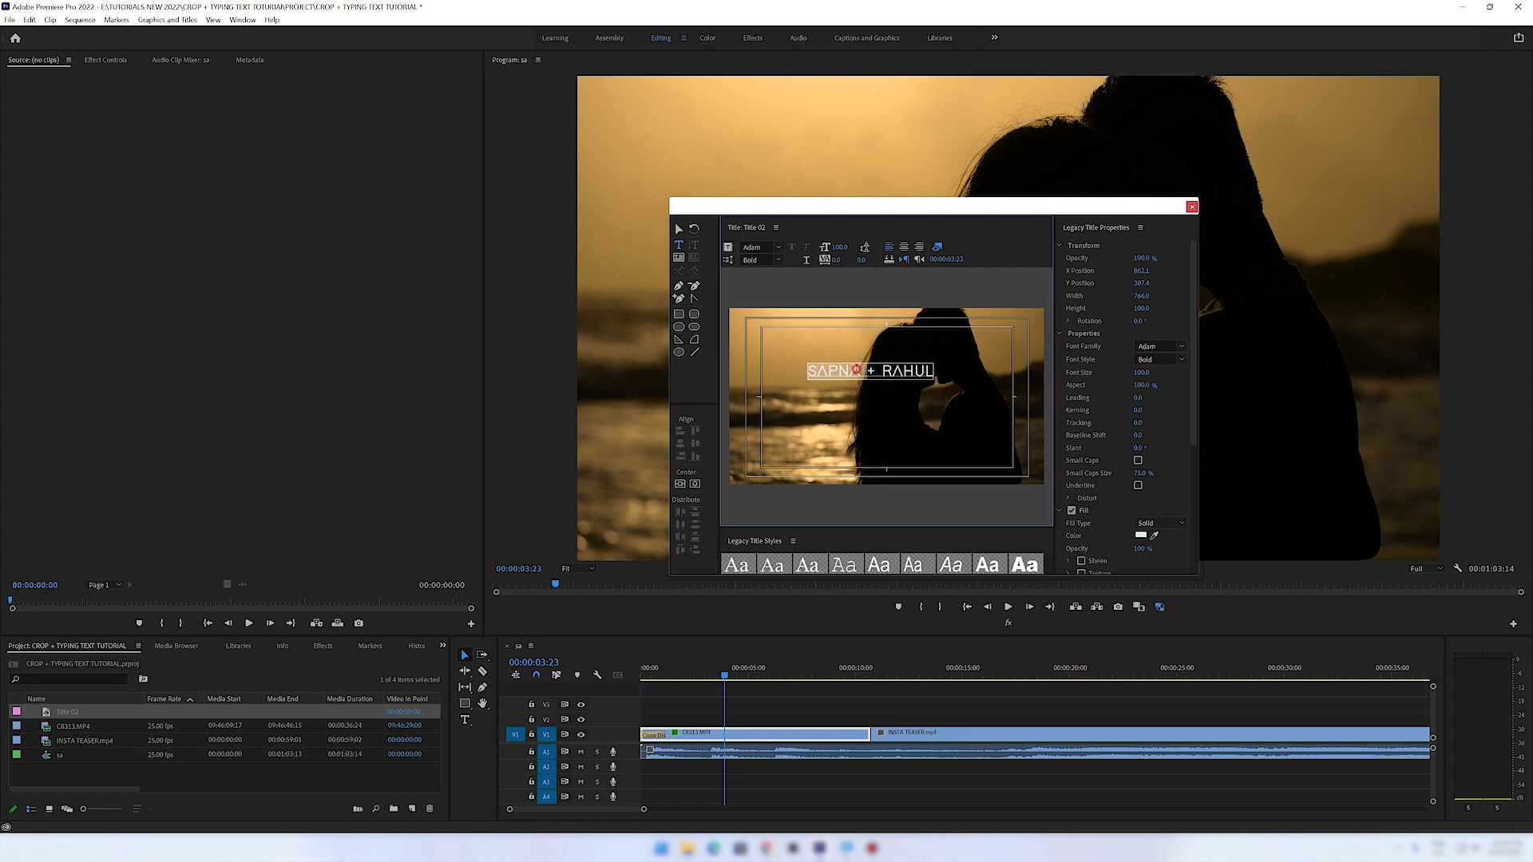
Set the title text's font family to Traveling.
left_click(755, 247)
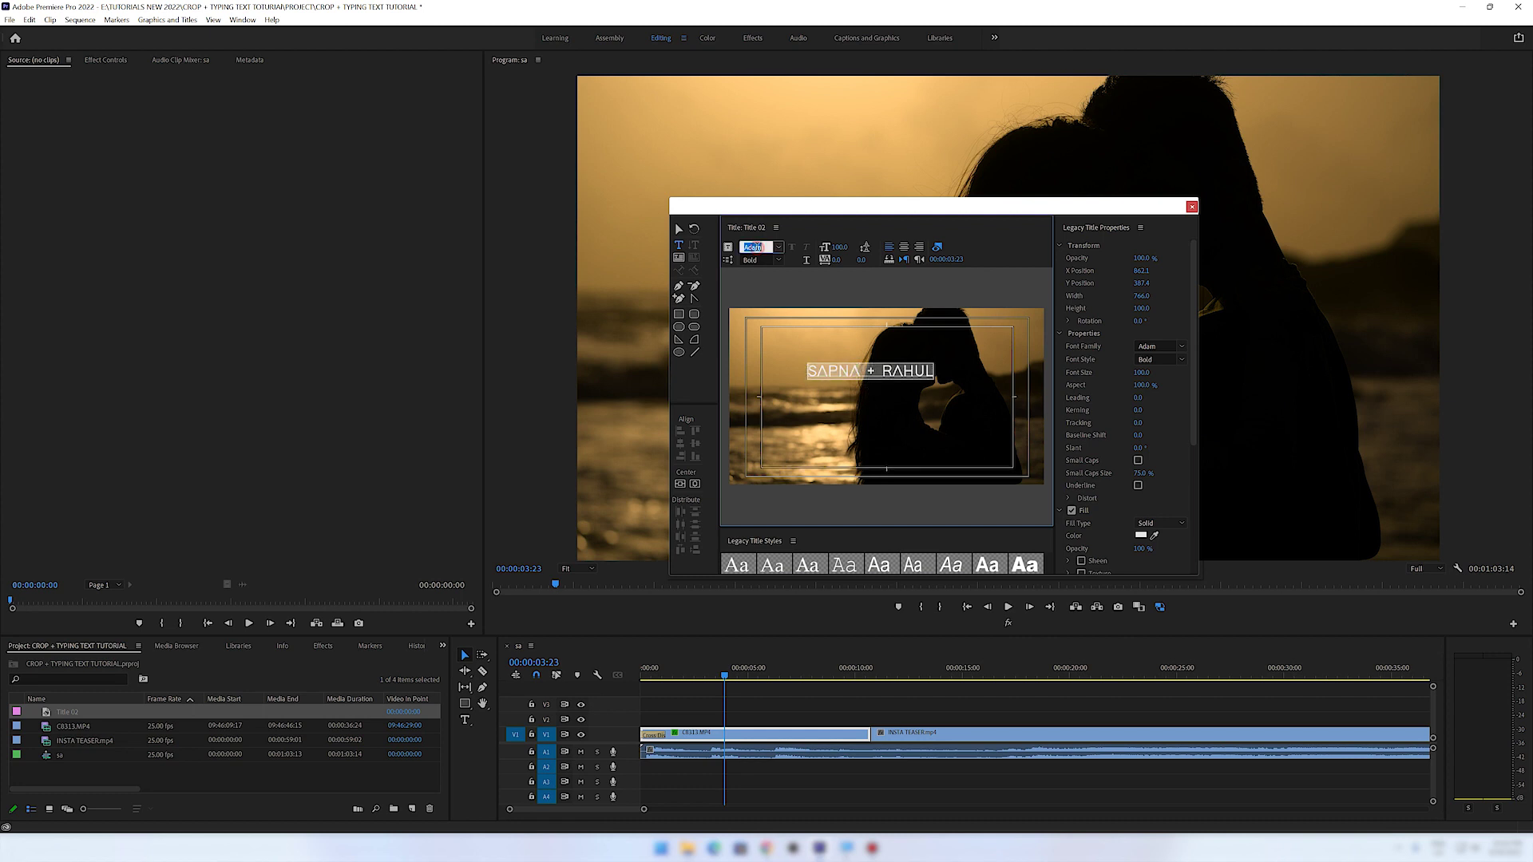
type("Traveling")
key("Return")
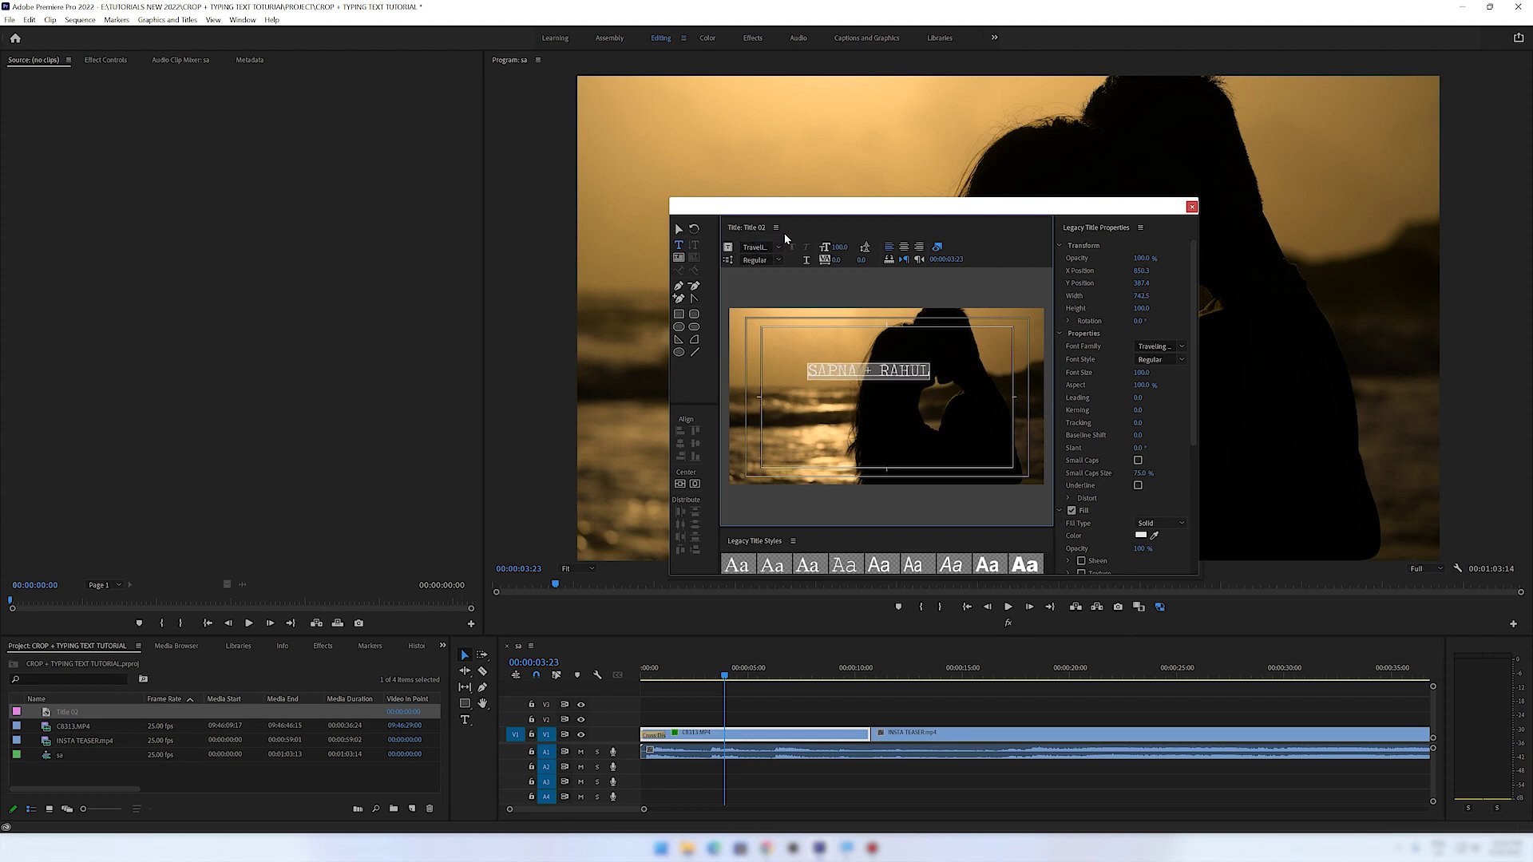
Place Title 02 on V2 above the footage, trimmed to the first clip's end.
left_click(1191, 207)
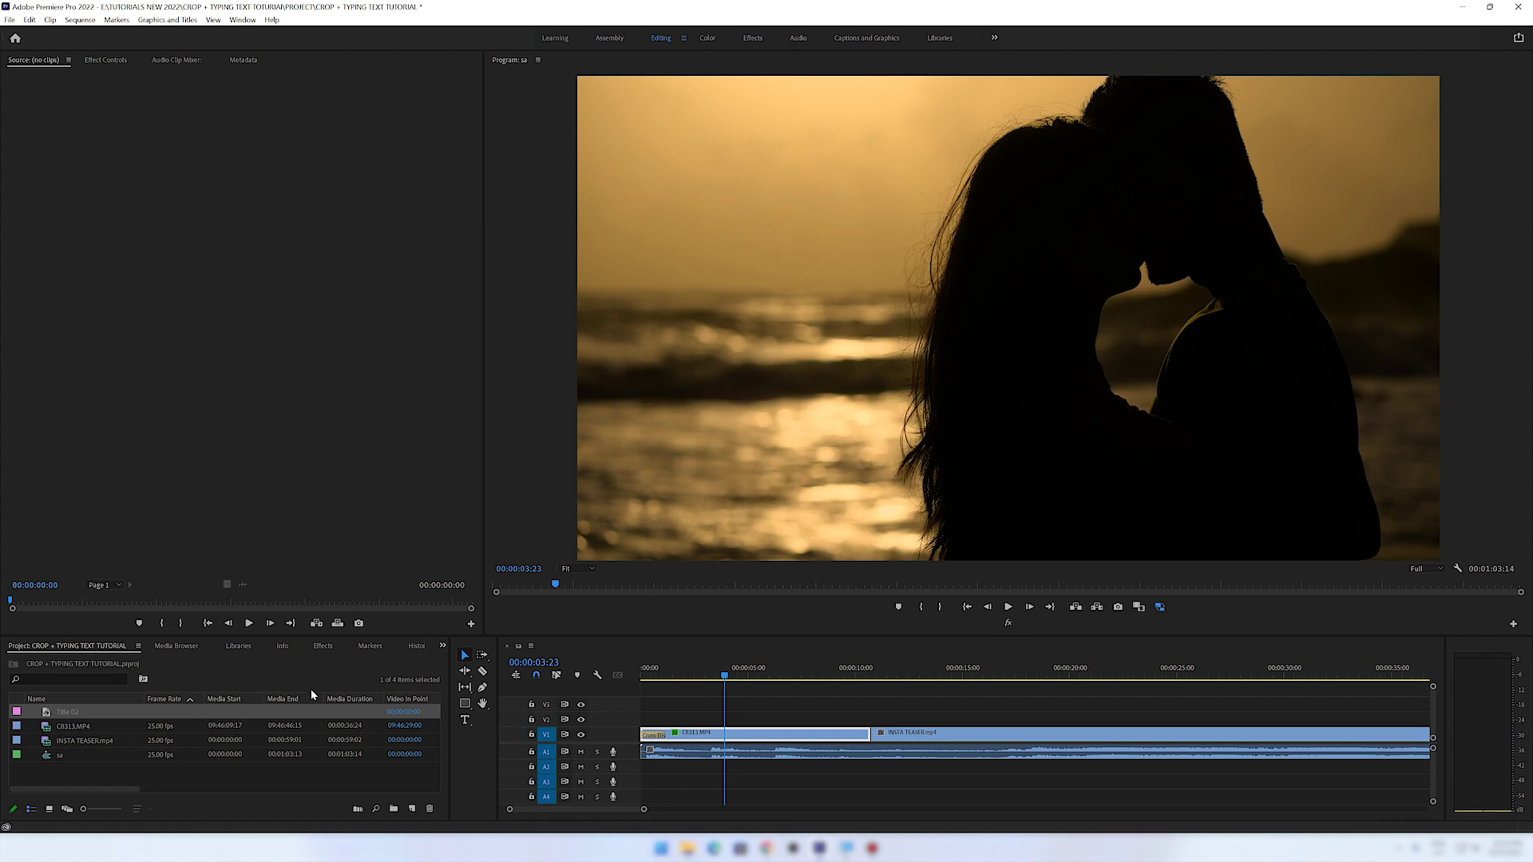
left_click_drag(45, 713, 675, 721)
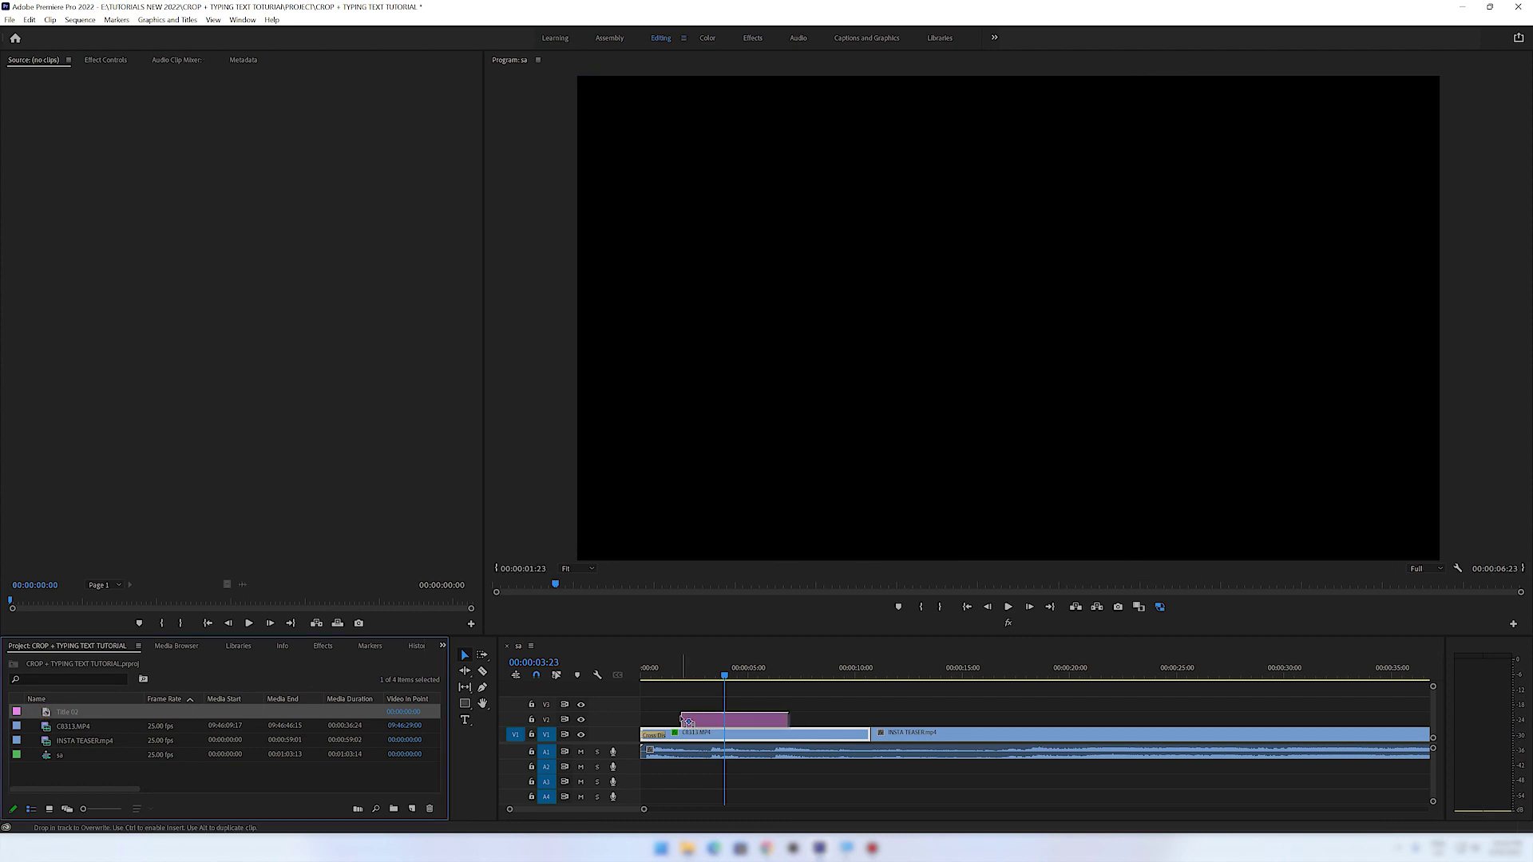
left_click_drag(773, 720, 870, 713)
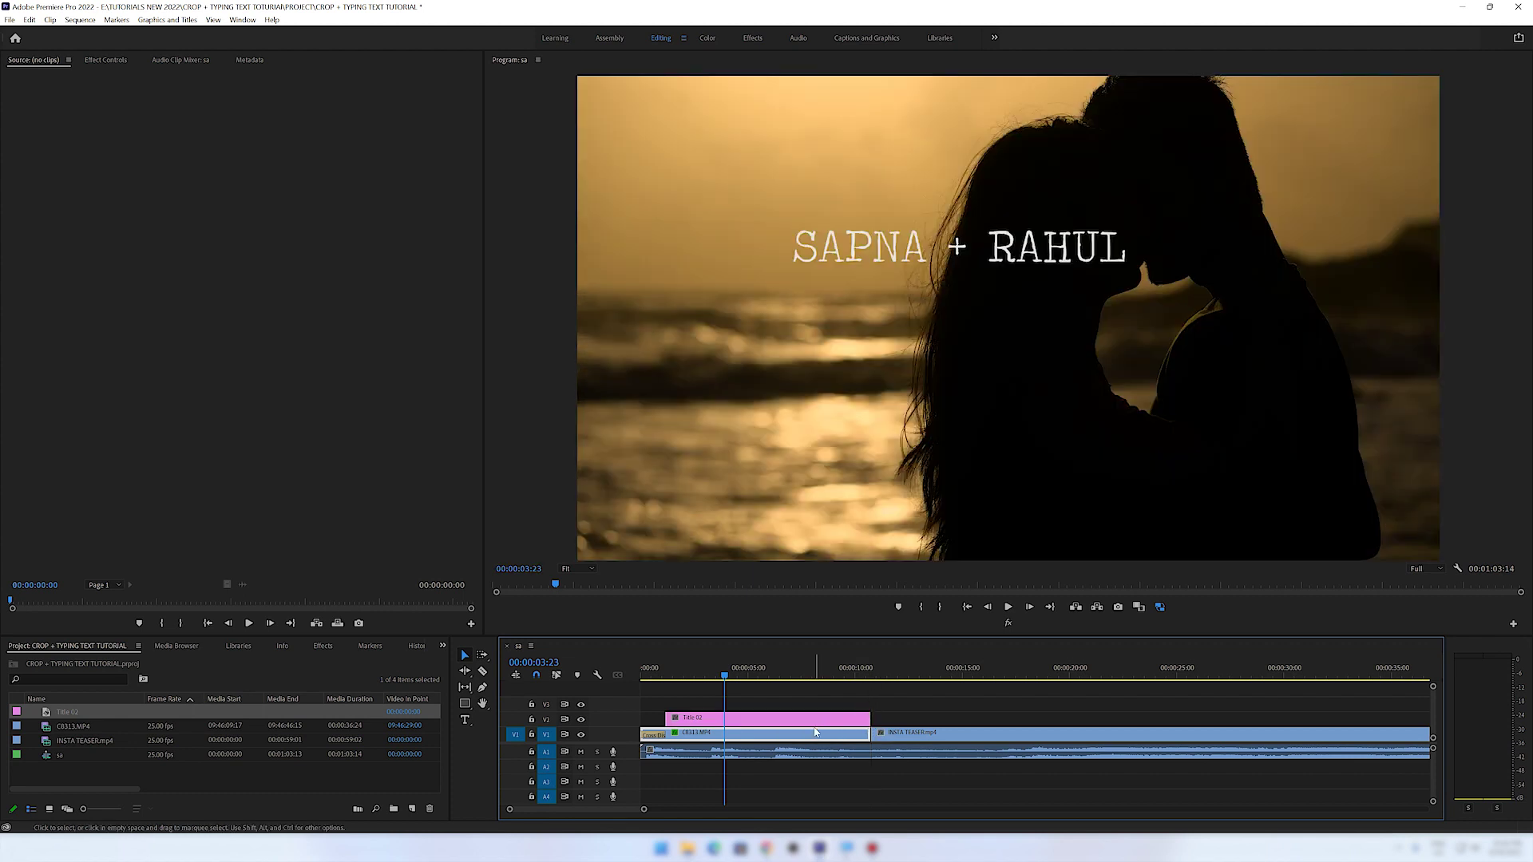
Set the title's Motion scale to 140 and position it right of centre.
left_click(128, 60)
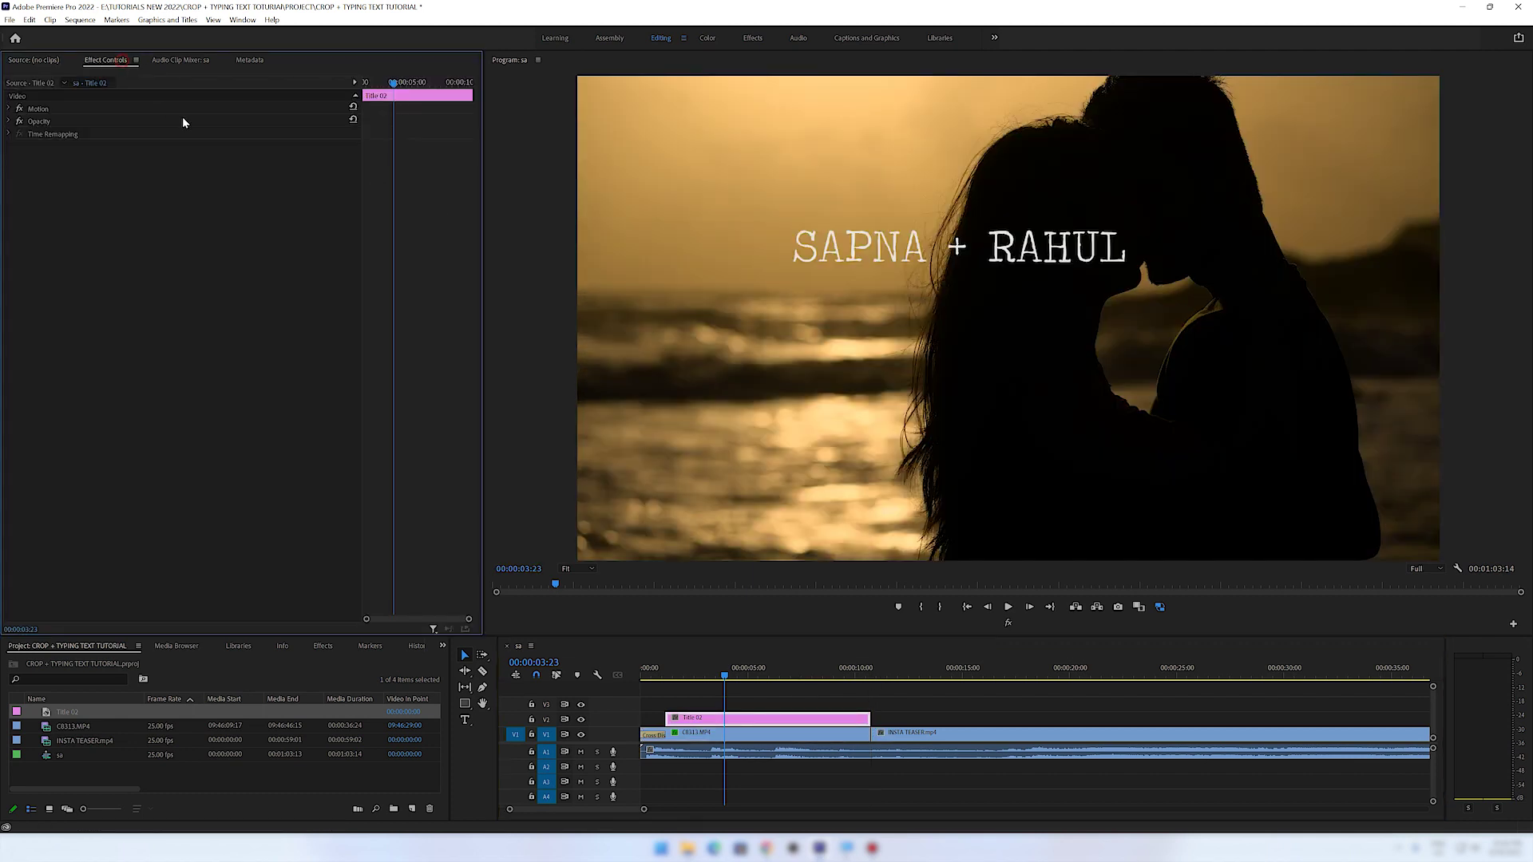
left_click(10, 110)
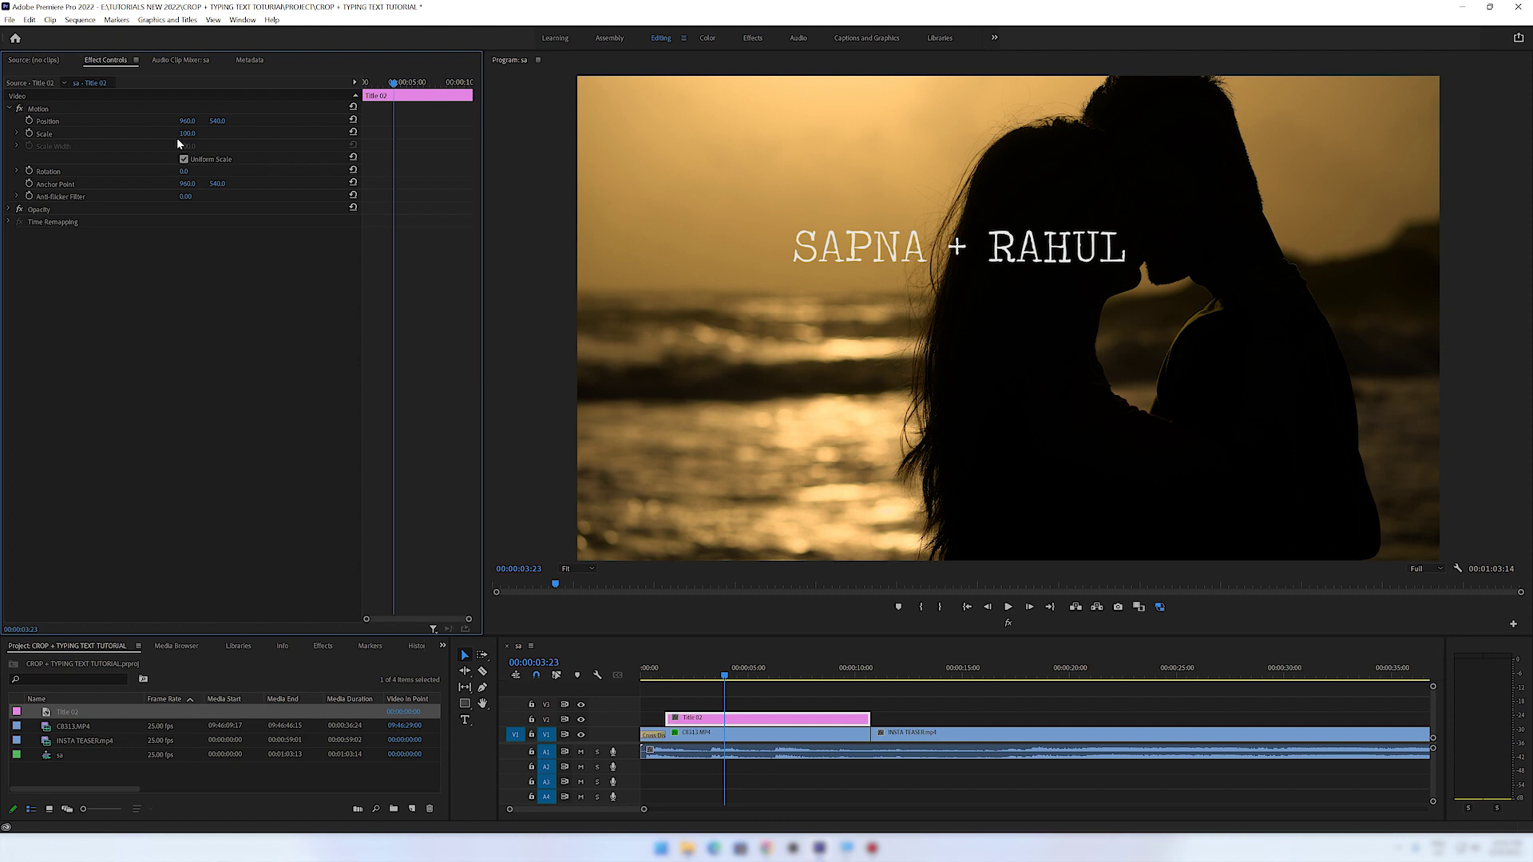
mouse_move(186, 135)
left_mouse_down()
mouse_move(240, 122)
mouse_move(195, 122)
left_mouse_up()
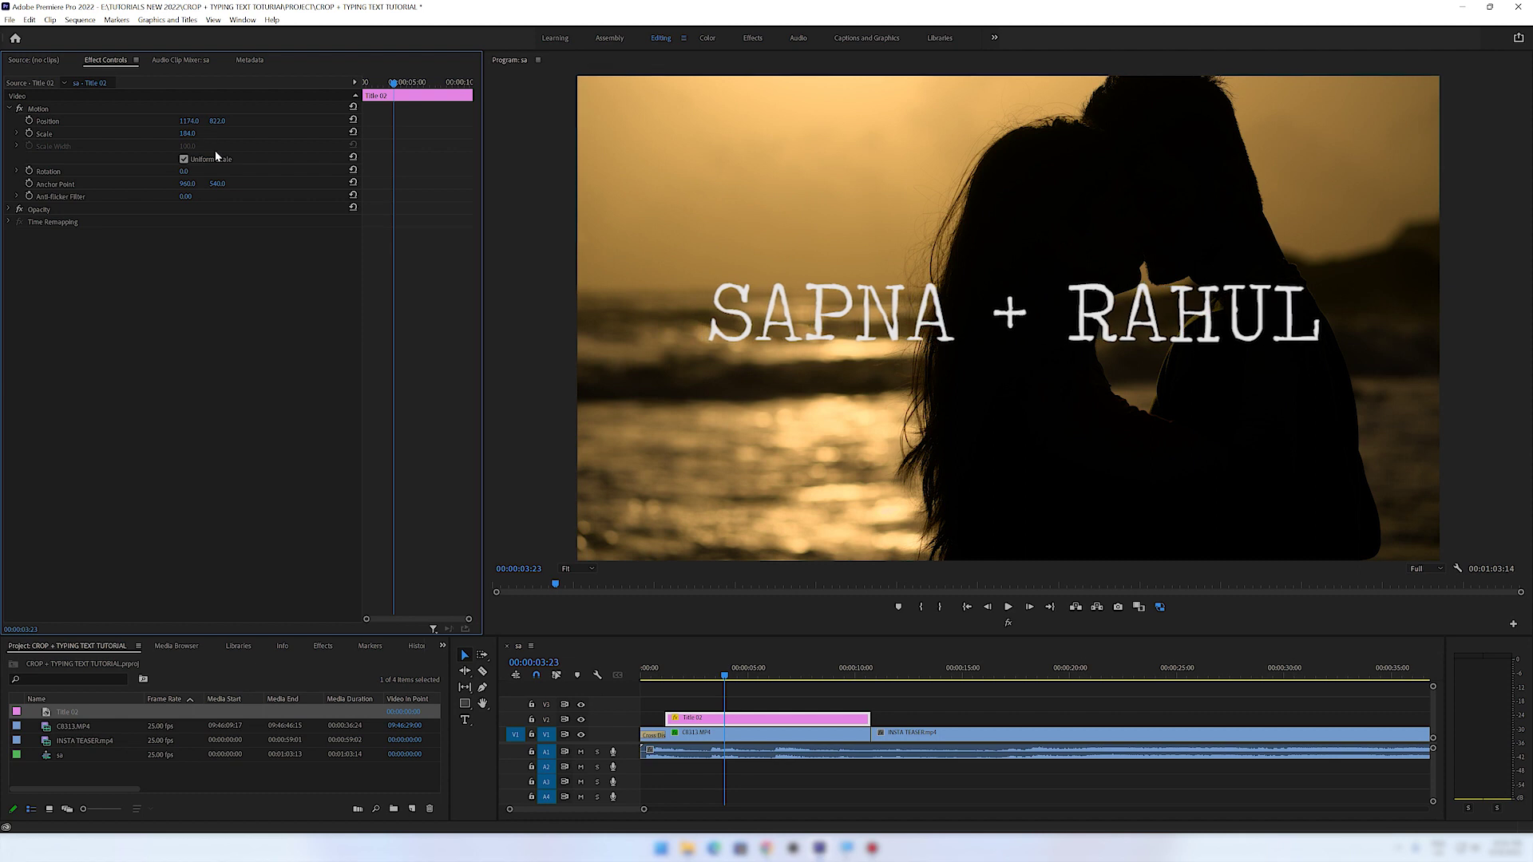
left_click(190, 134)
type("0")
key("Return")
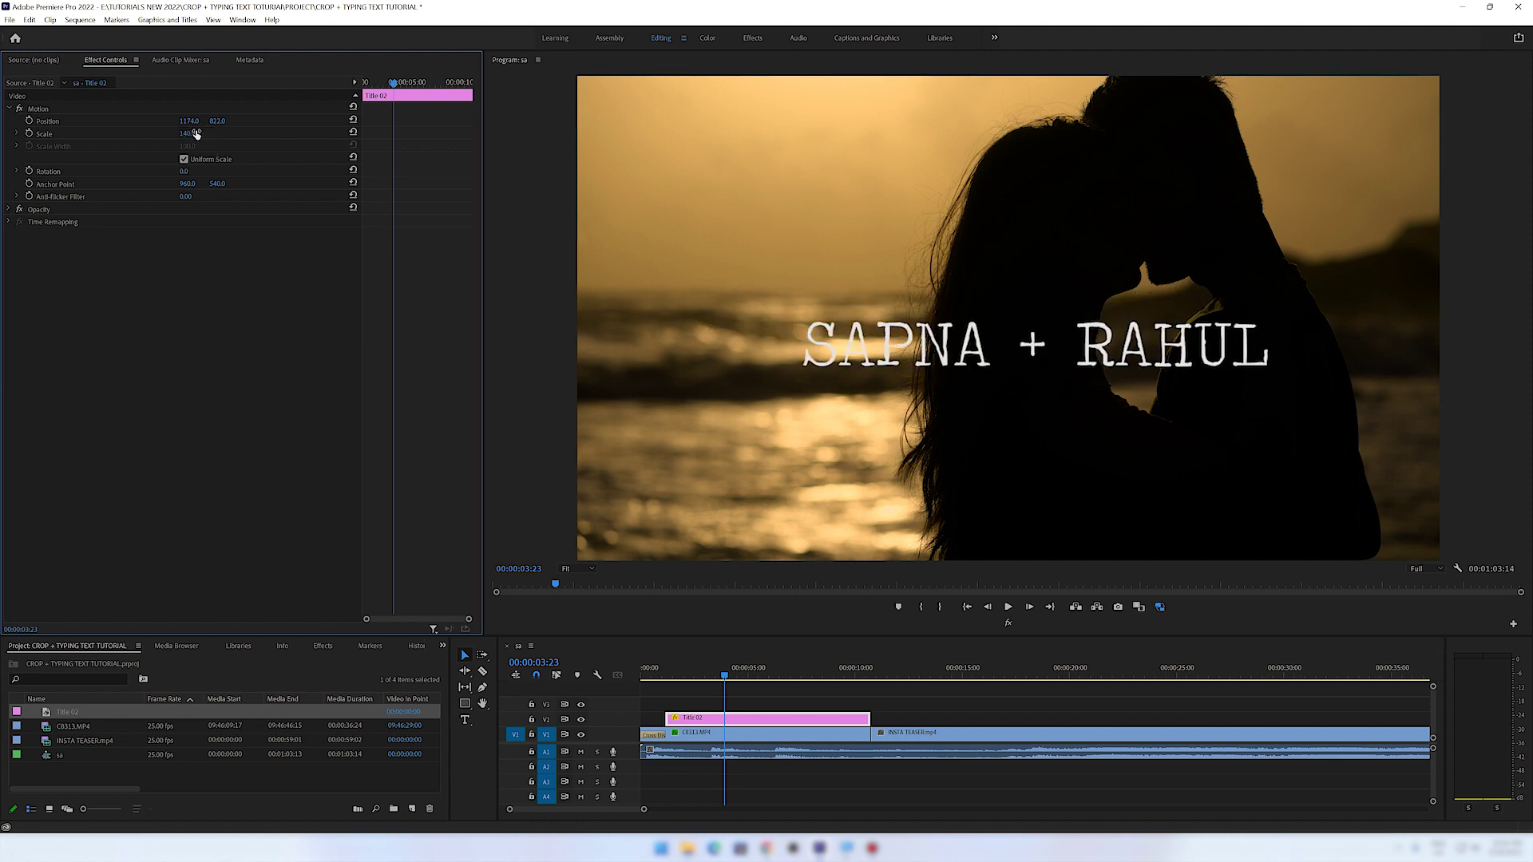
left_click_drag(227, 122, 169, 120)
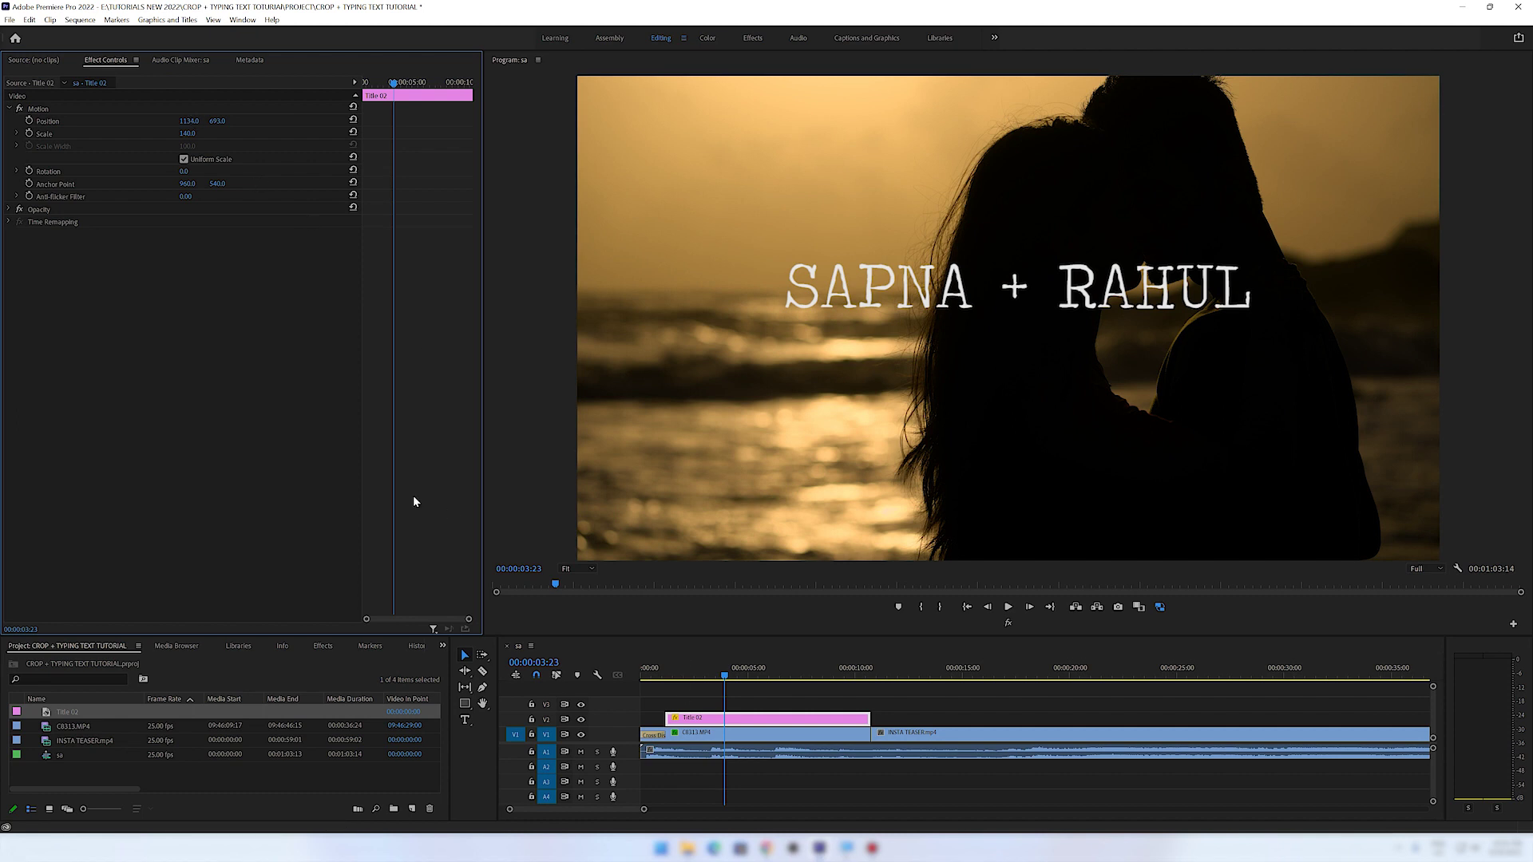
Reopen Title 02, switch its font to Trajan Pro, and close the titler.
double_click(745, 720)
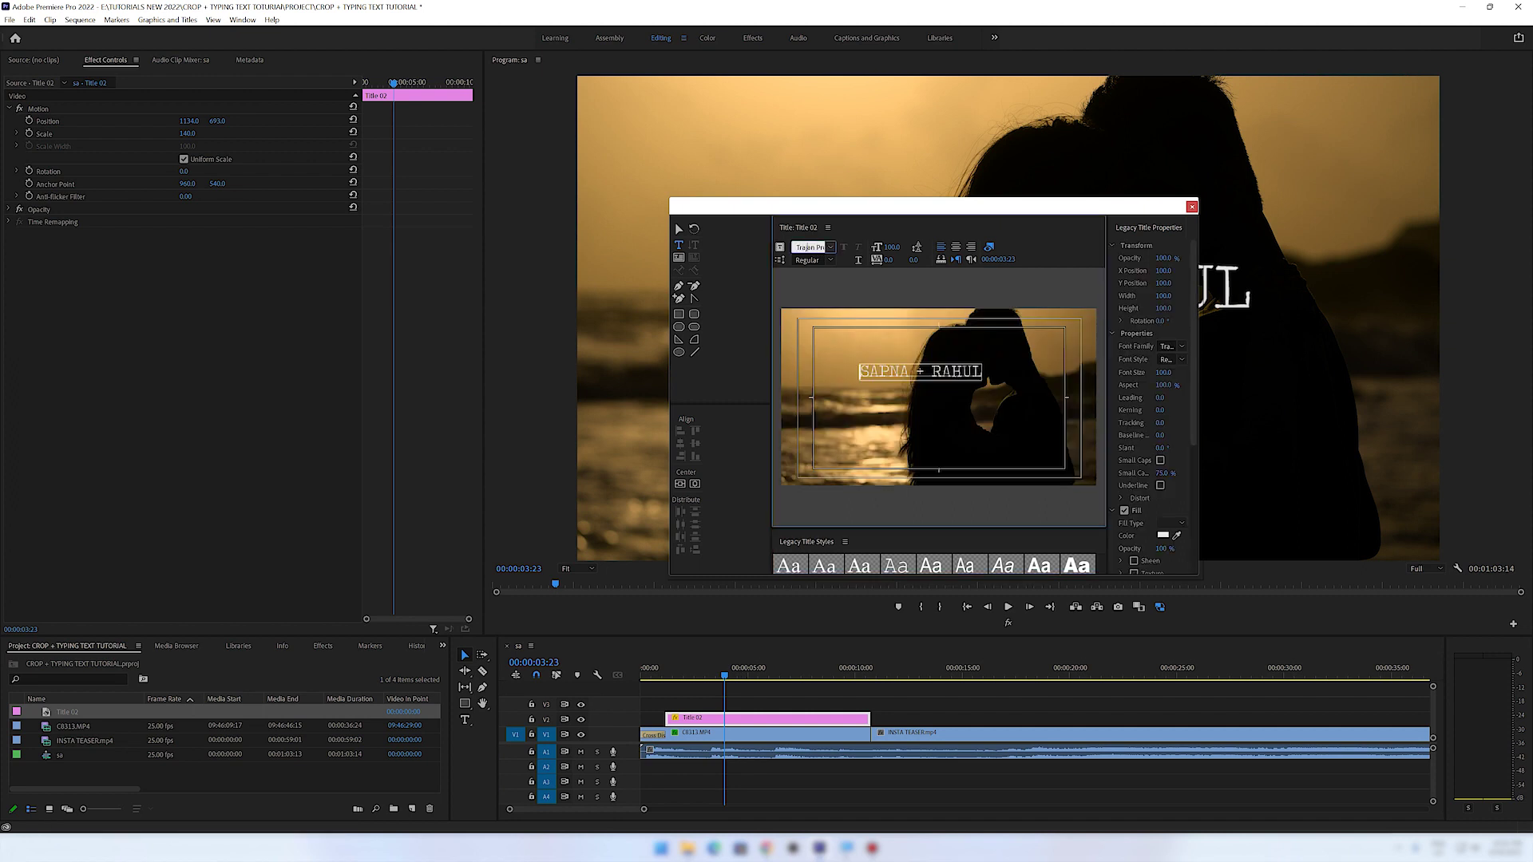
key("Return")
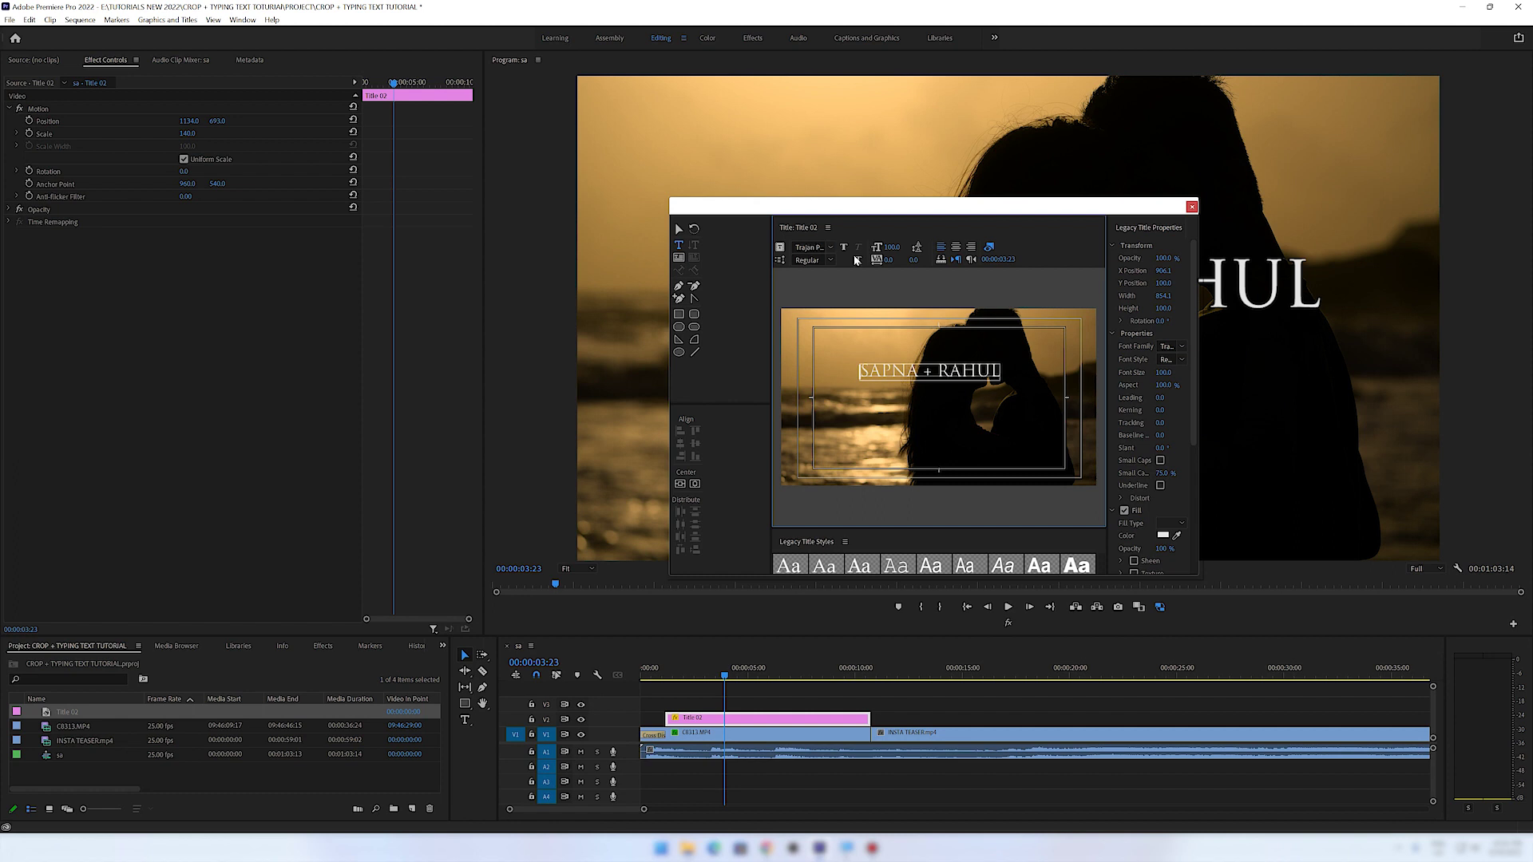
left_click(1191, 207)
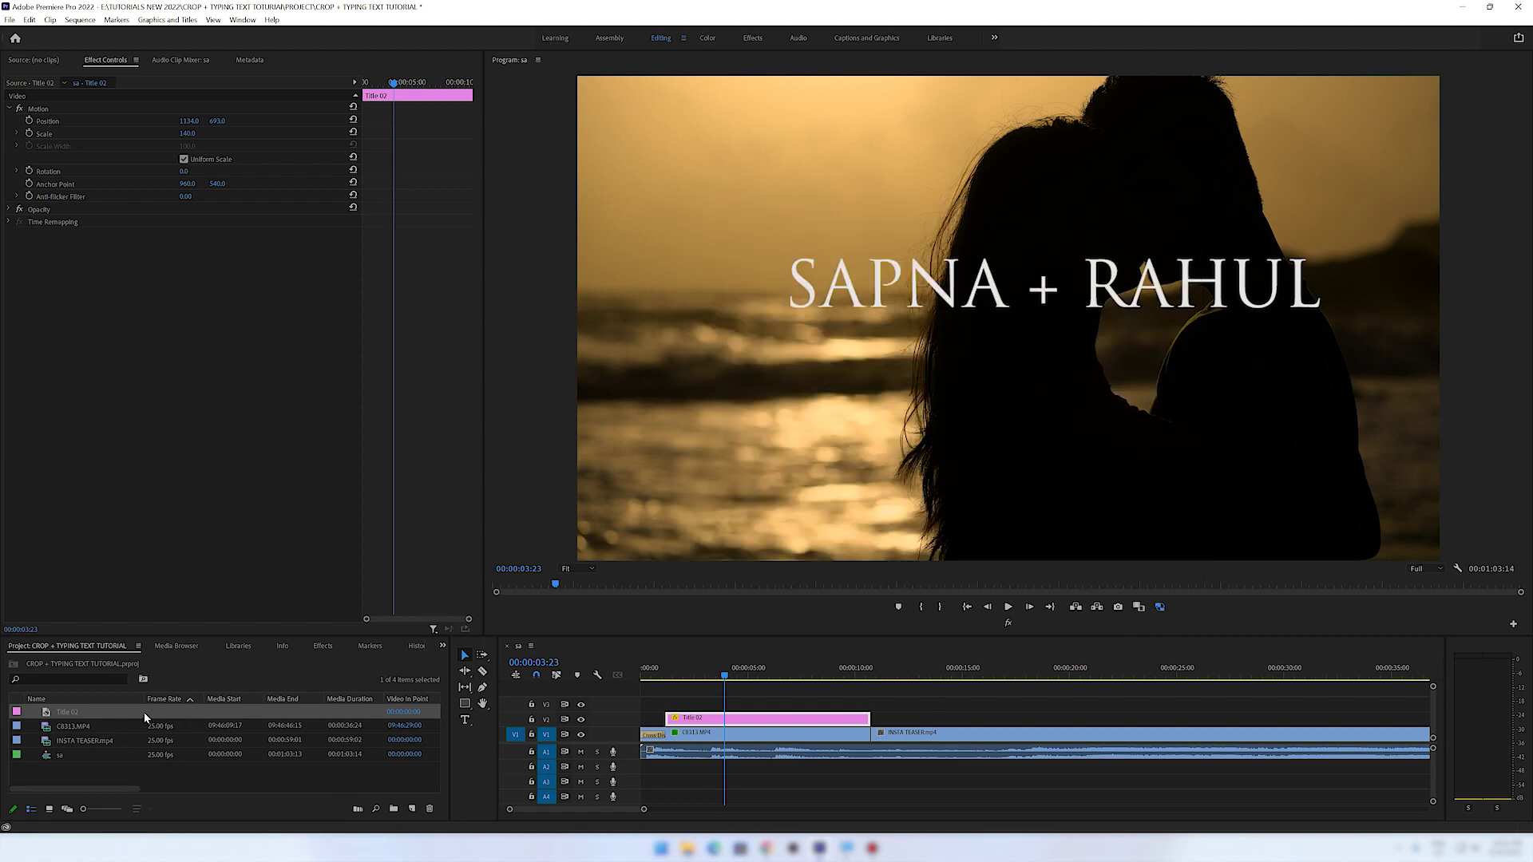
Expand Title 02's Opacity and add a 4-point polygon mask.
left_click(10, 210)
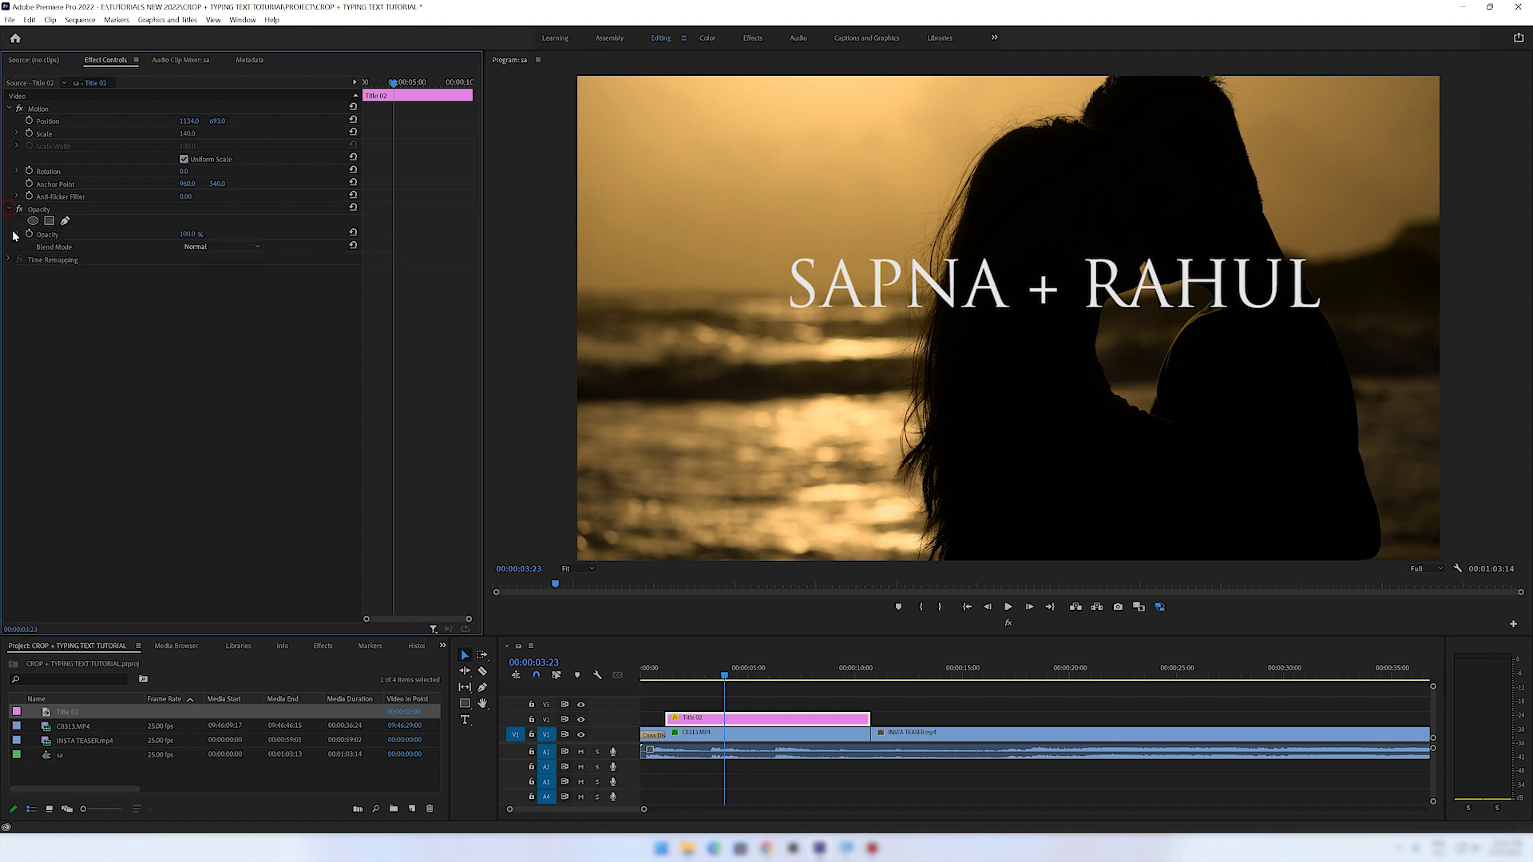
left_click(47, 211)
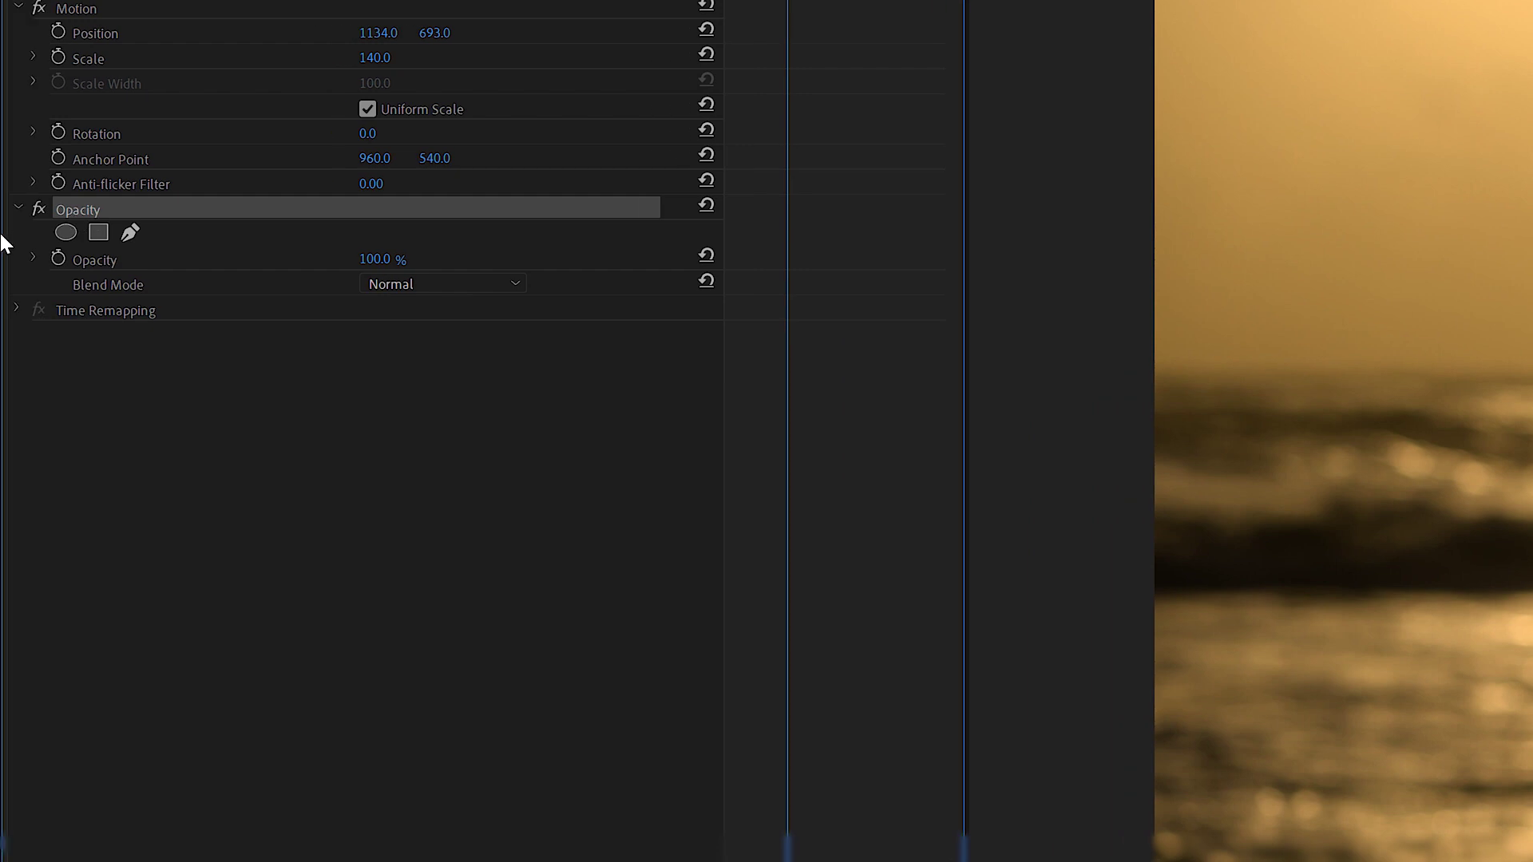
left_click(93, 231)
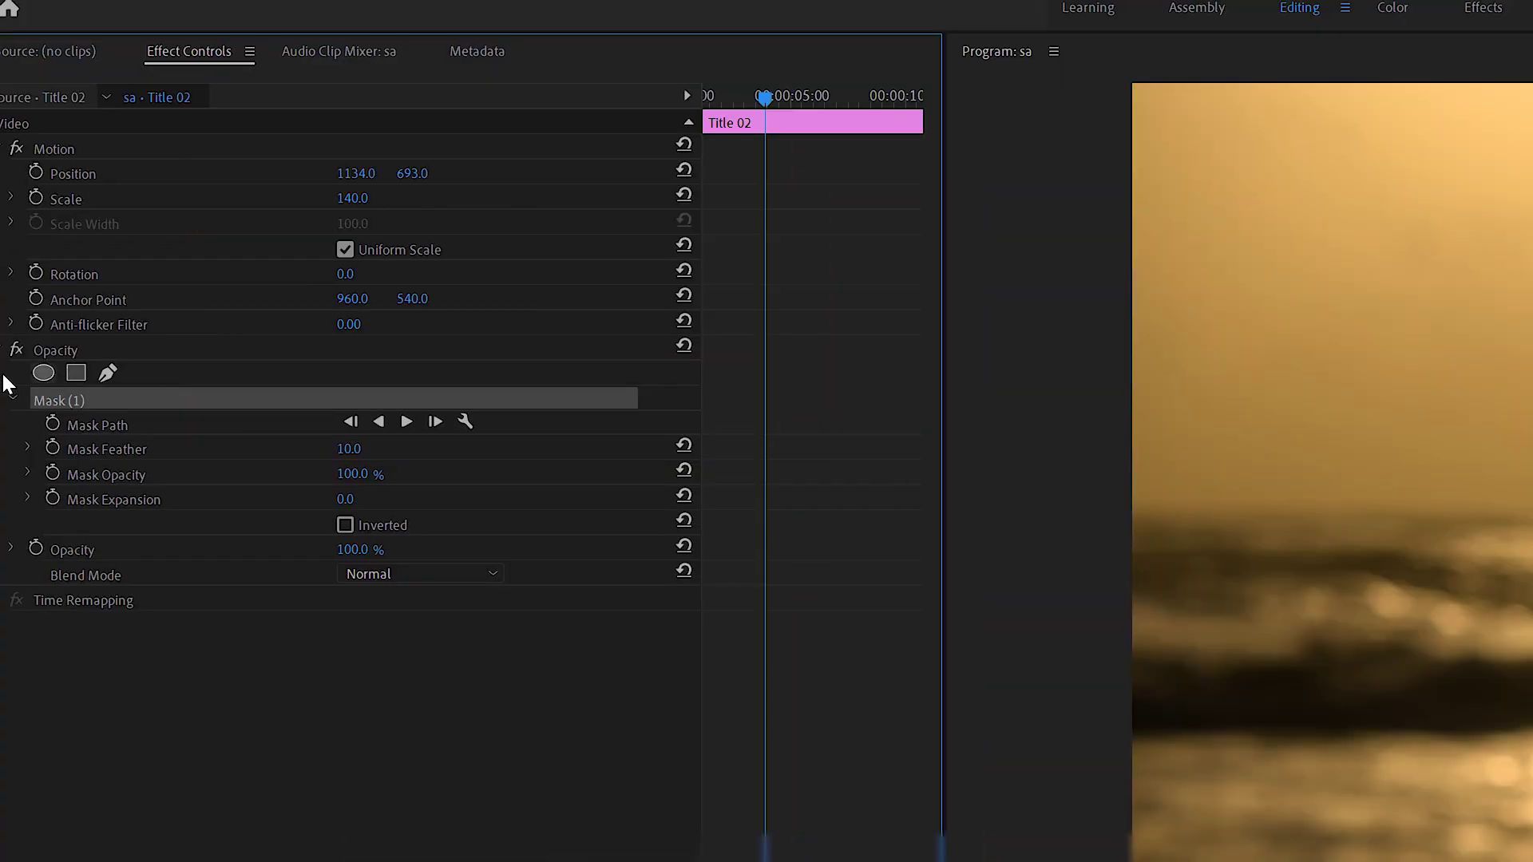
Keyframe the Mask Path, place the mask over the frame's left side, and set feather 0.
left_click(75, 424)
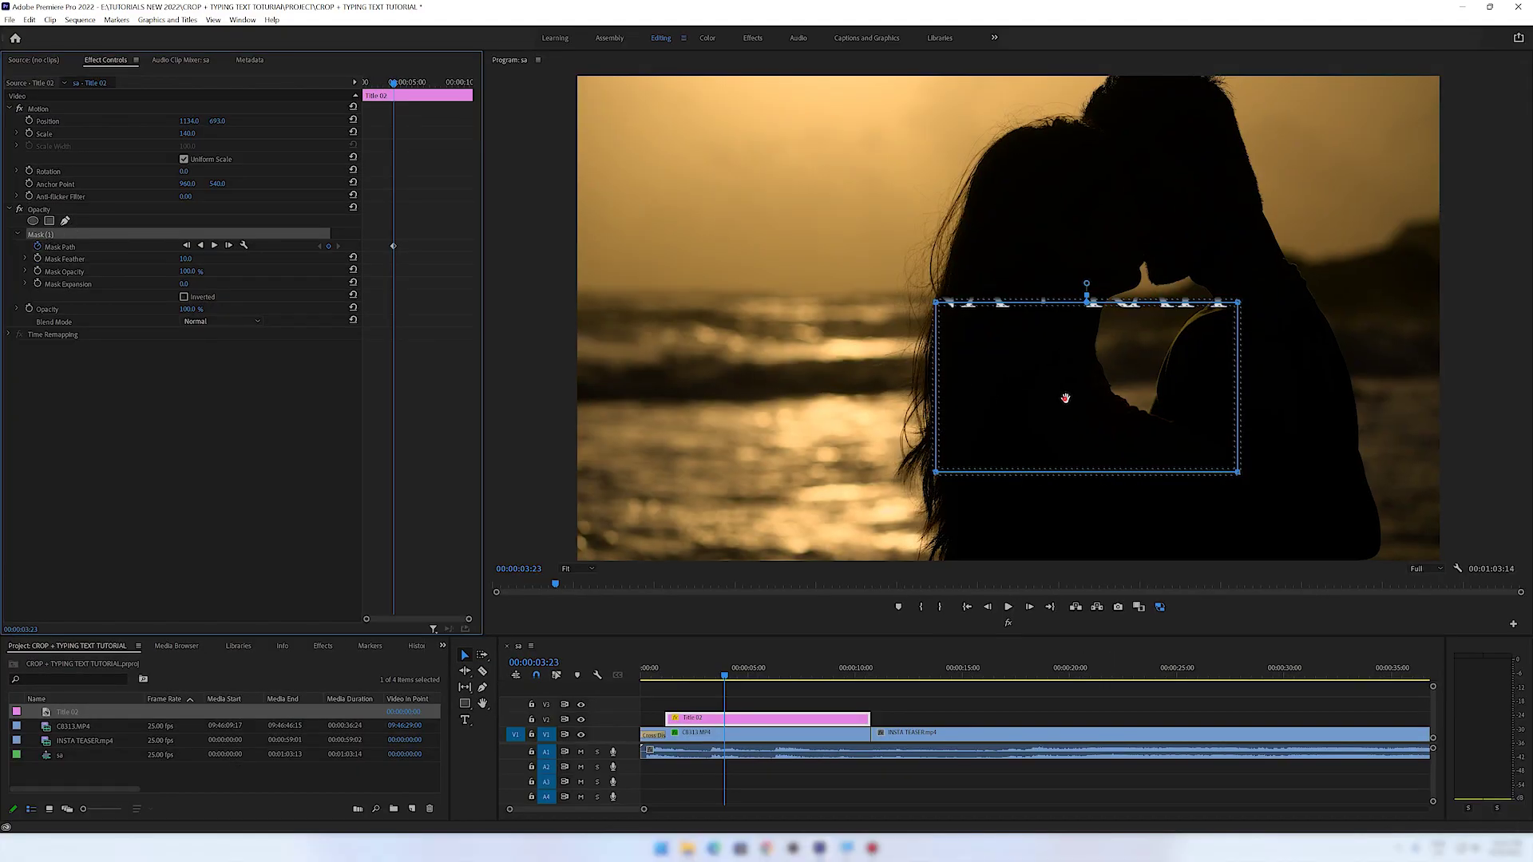
left_click_drag(1070, 399, 500, 278)
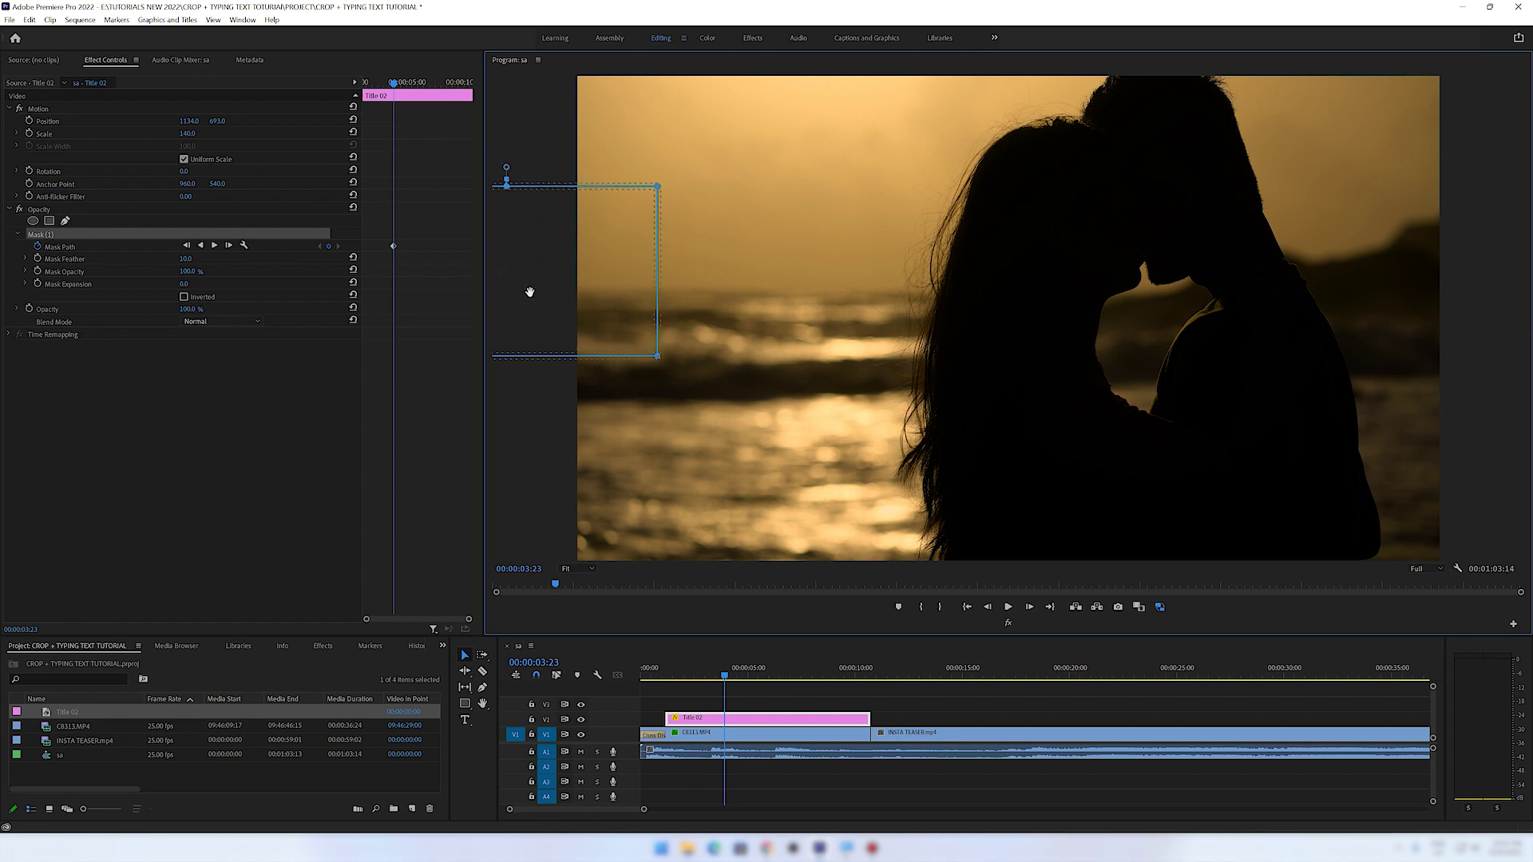
left_click_drag(500, 278, 720, 308)
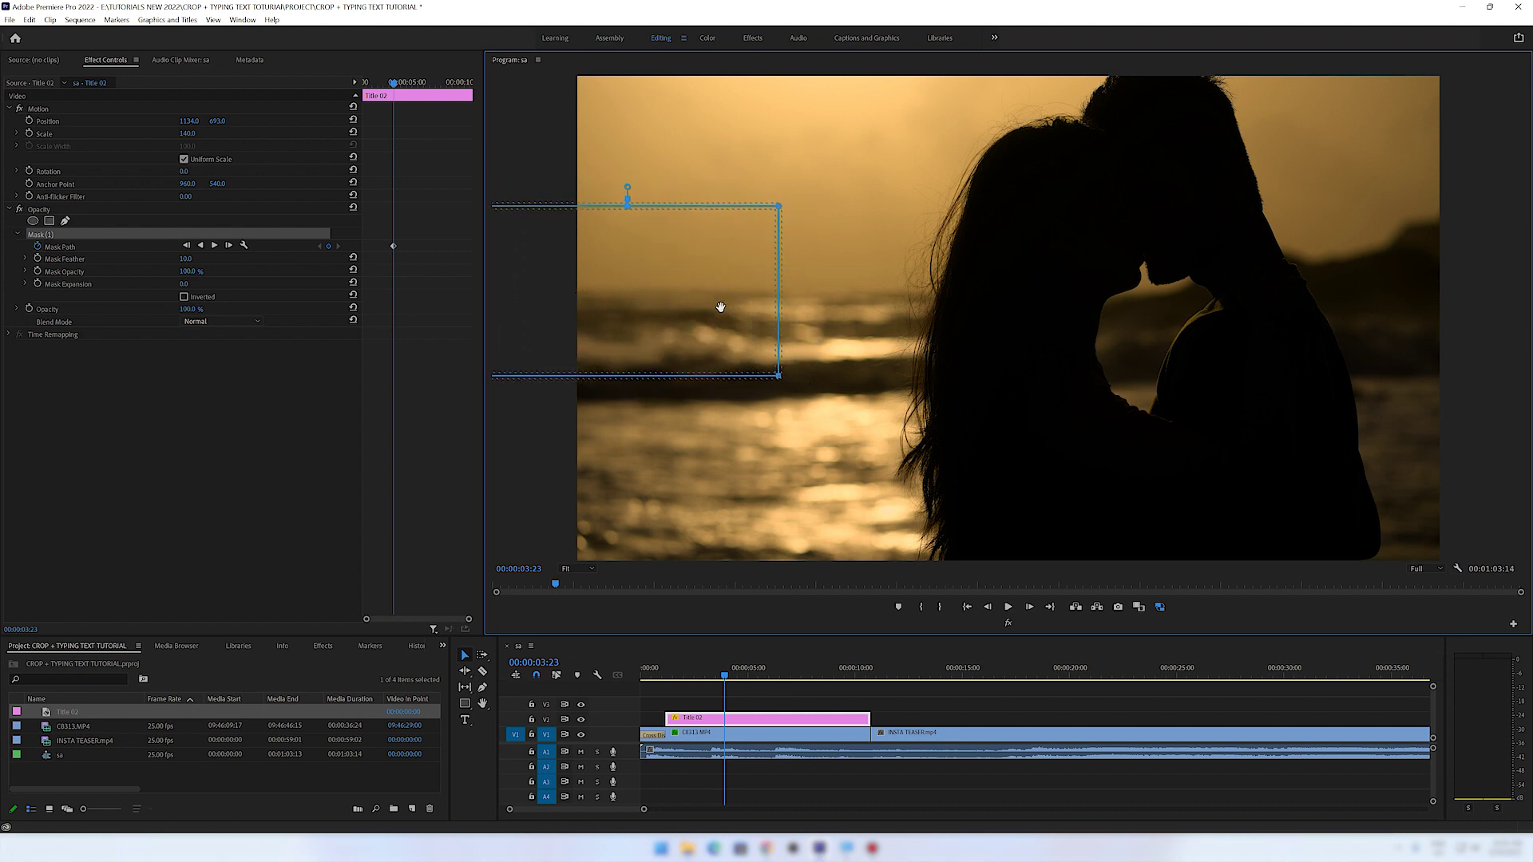
left_click_drag(185, 258, 171, 259)
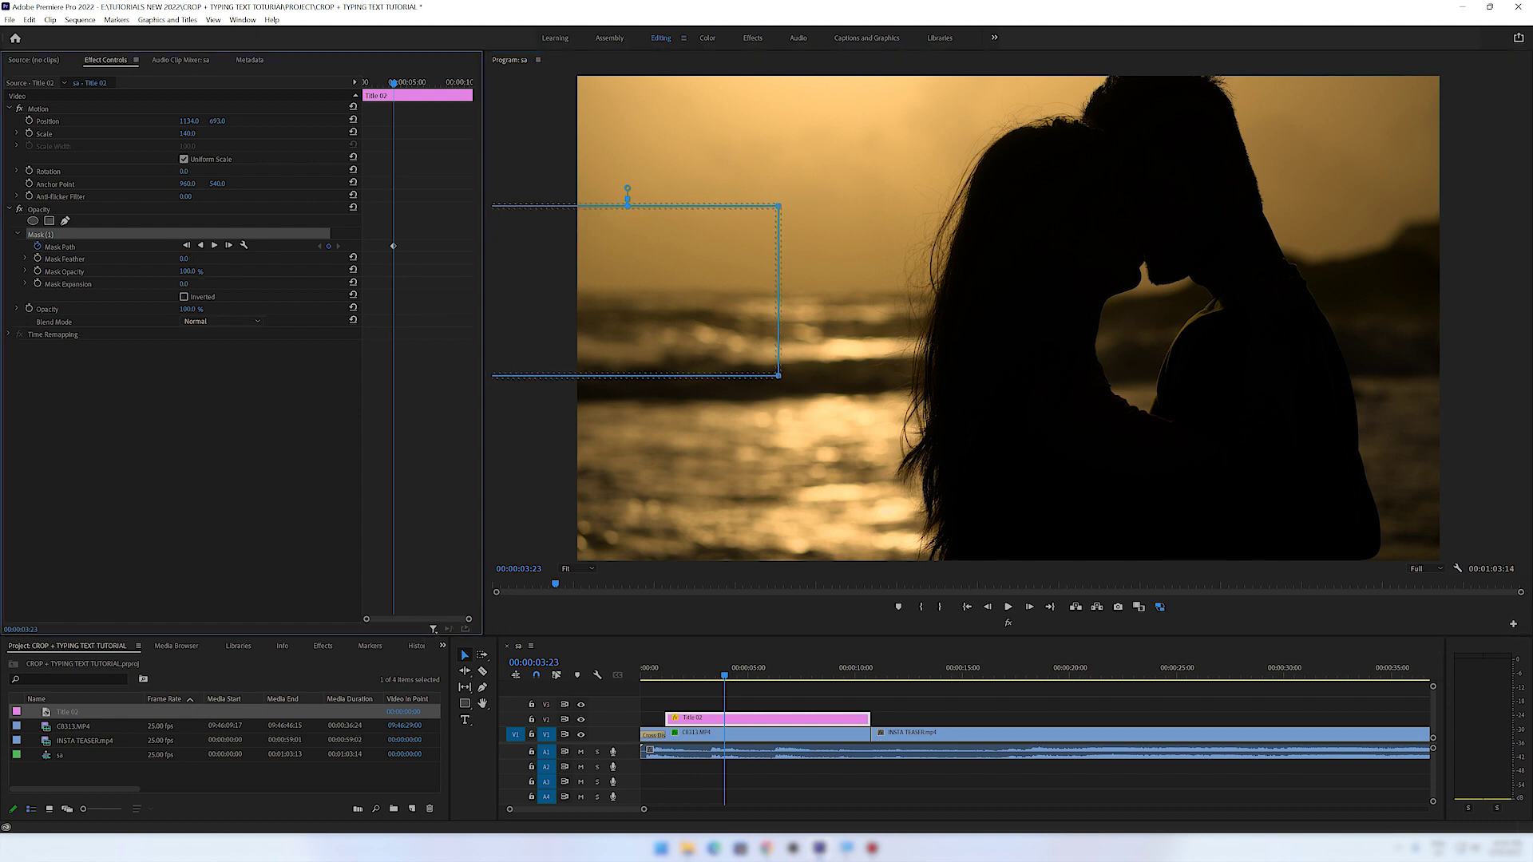
Move the first Mask Path keyframe to 1:05 and park the playhead on it.
left_click_drag(707, 670, 672, 669)
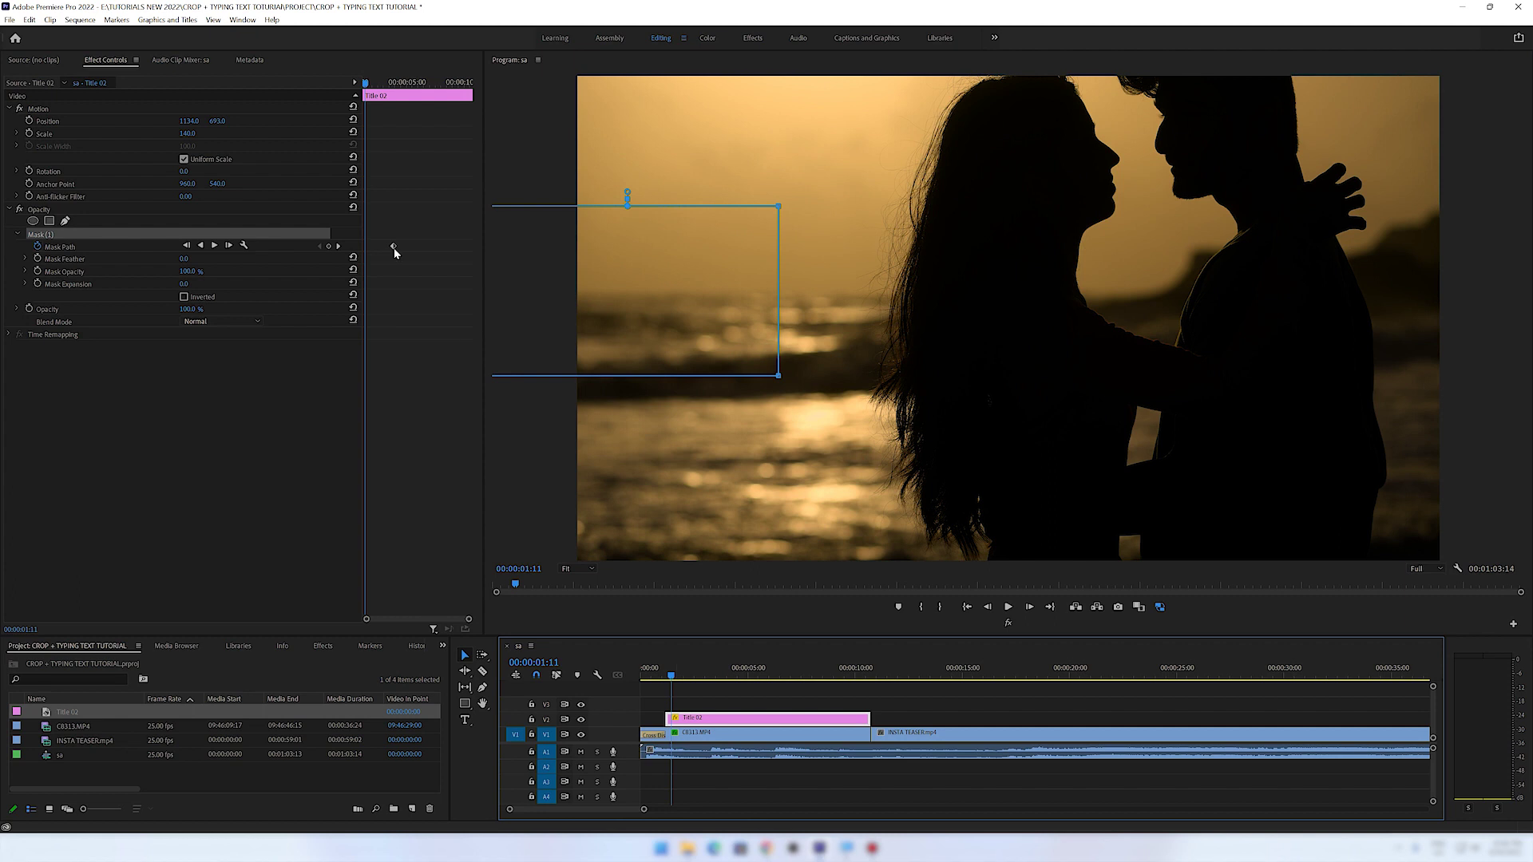
left_click_drag(393, 247, 363, 247)
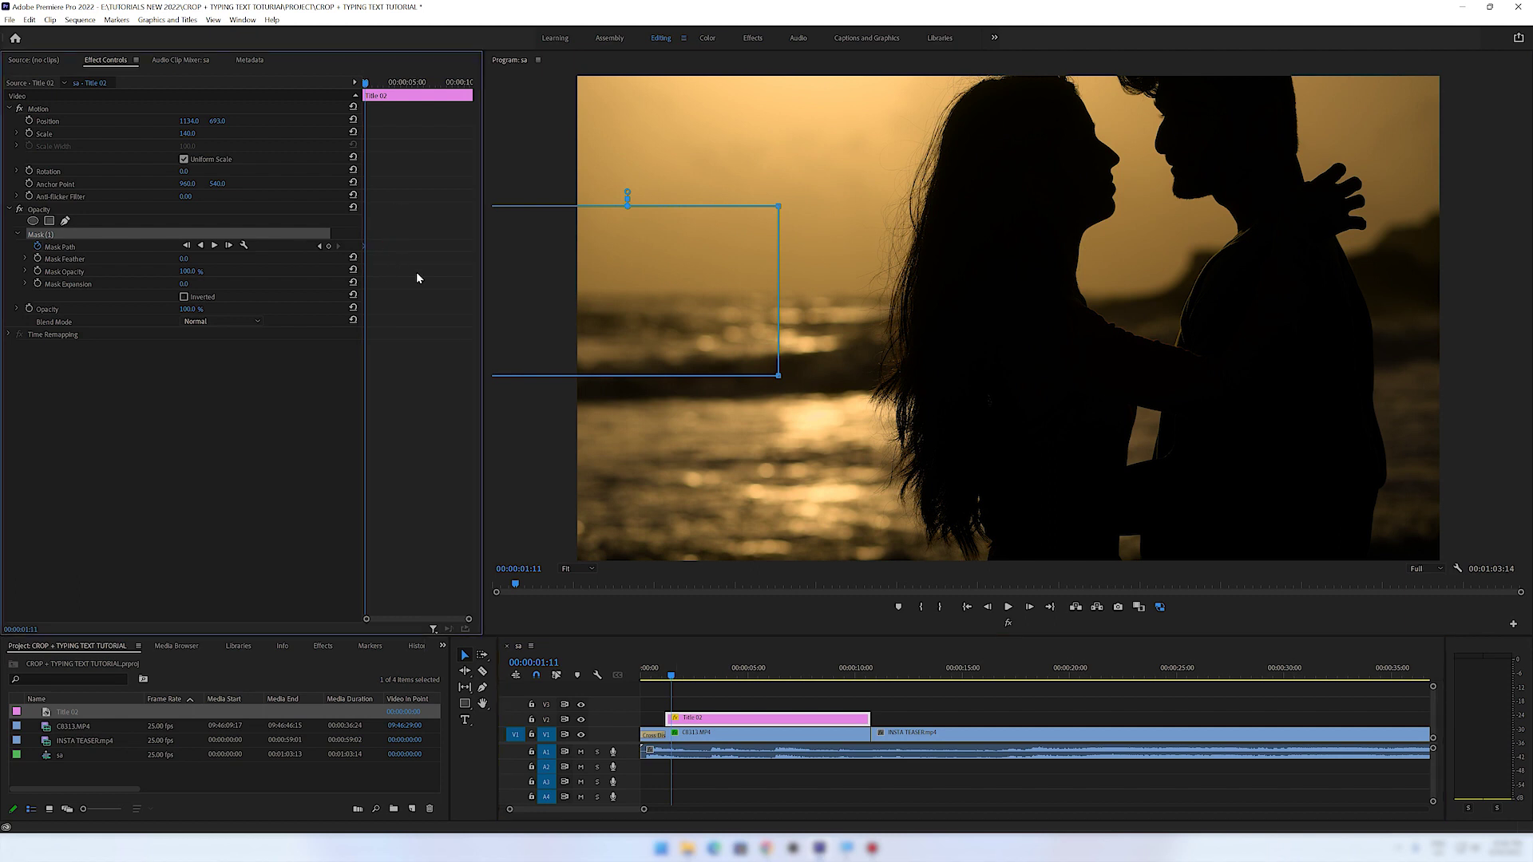
key("equal")
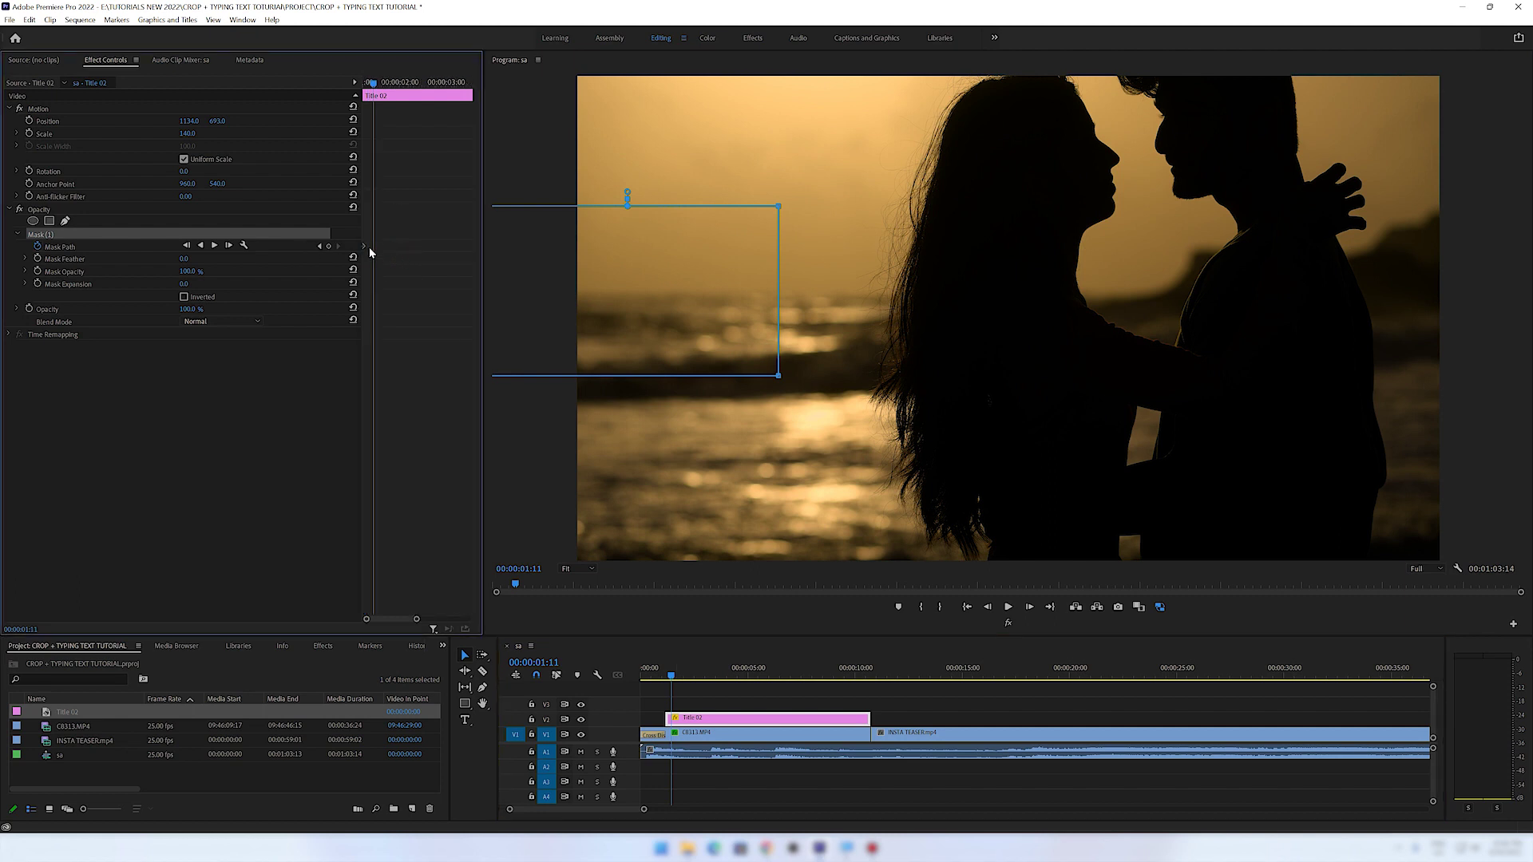
left_click_drag(371, 83, 364, 83)
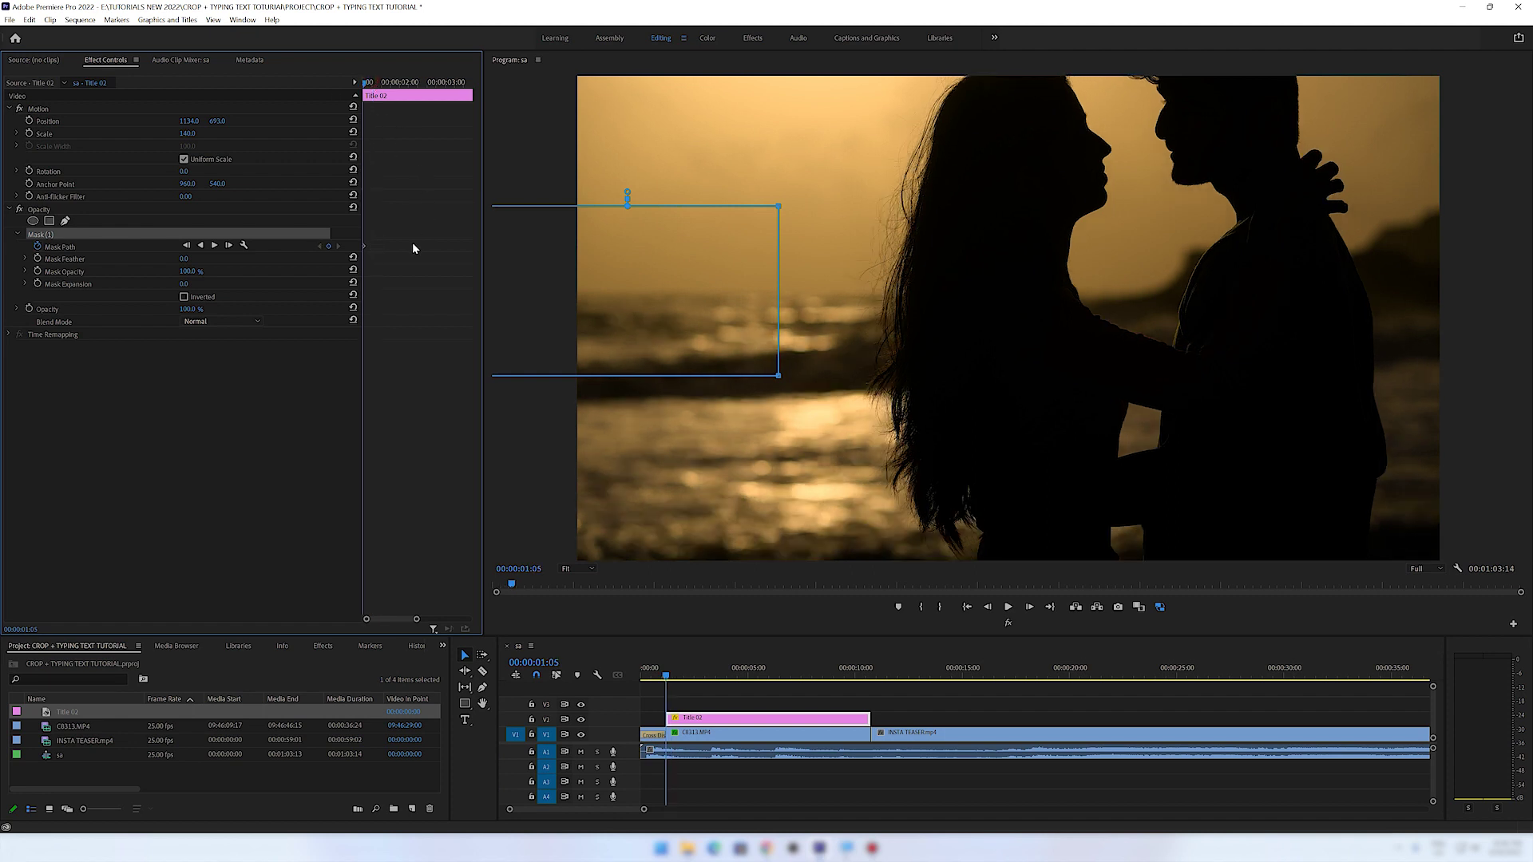
One frame later, widen the mask and stretch its left corners off-frame so only S shows.
key("Right")
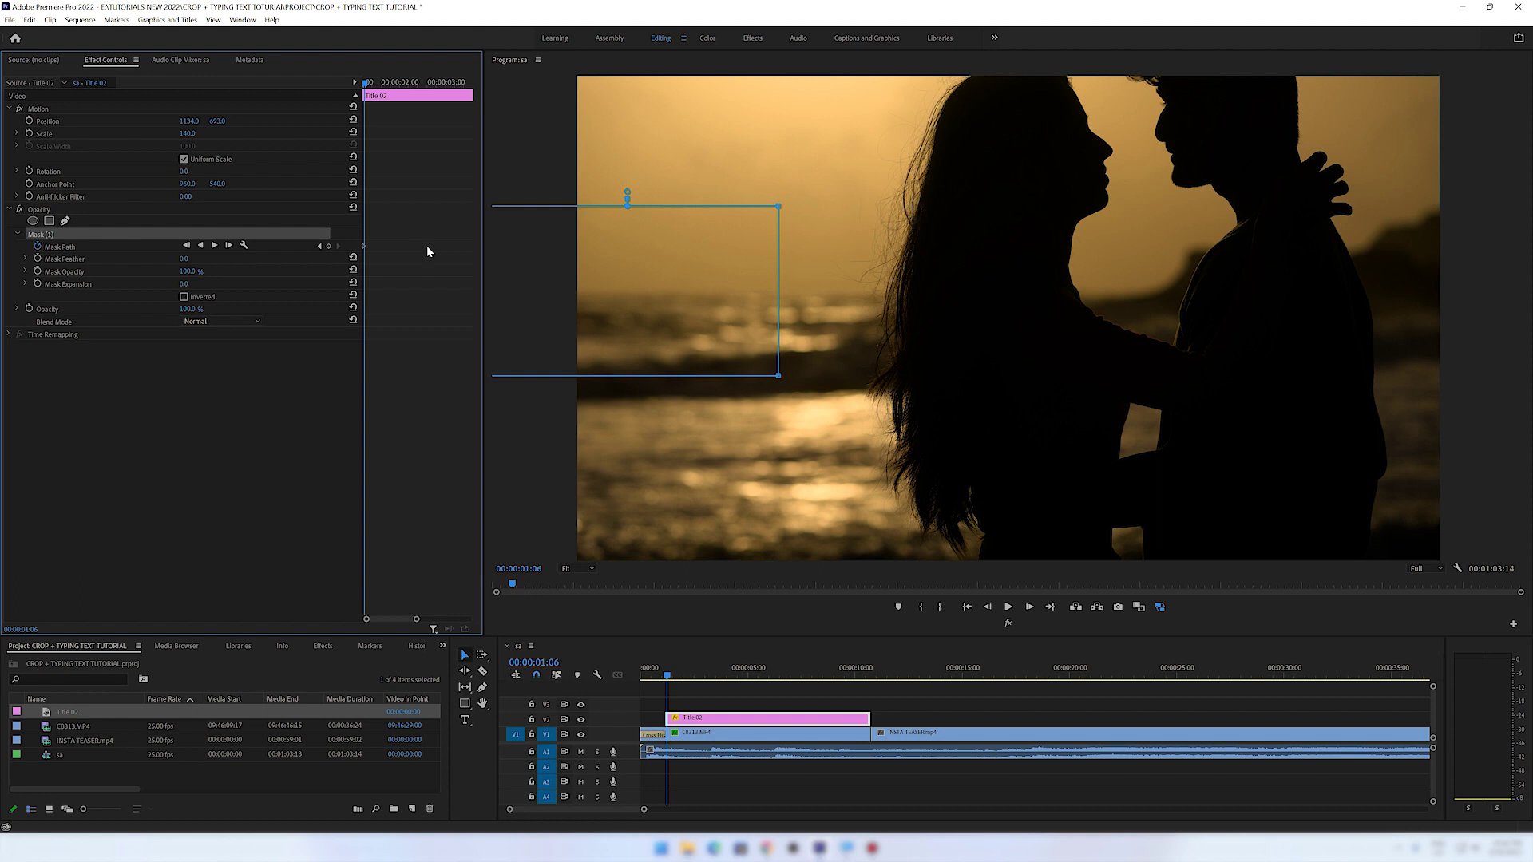
left_click_drag(615, 290, 657, 289)
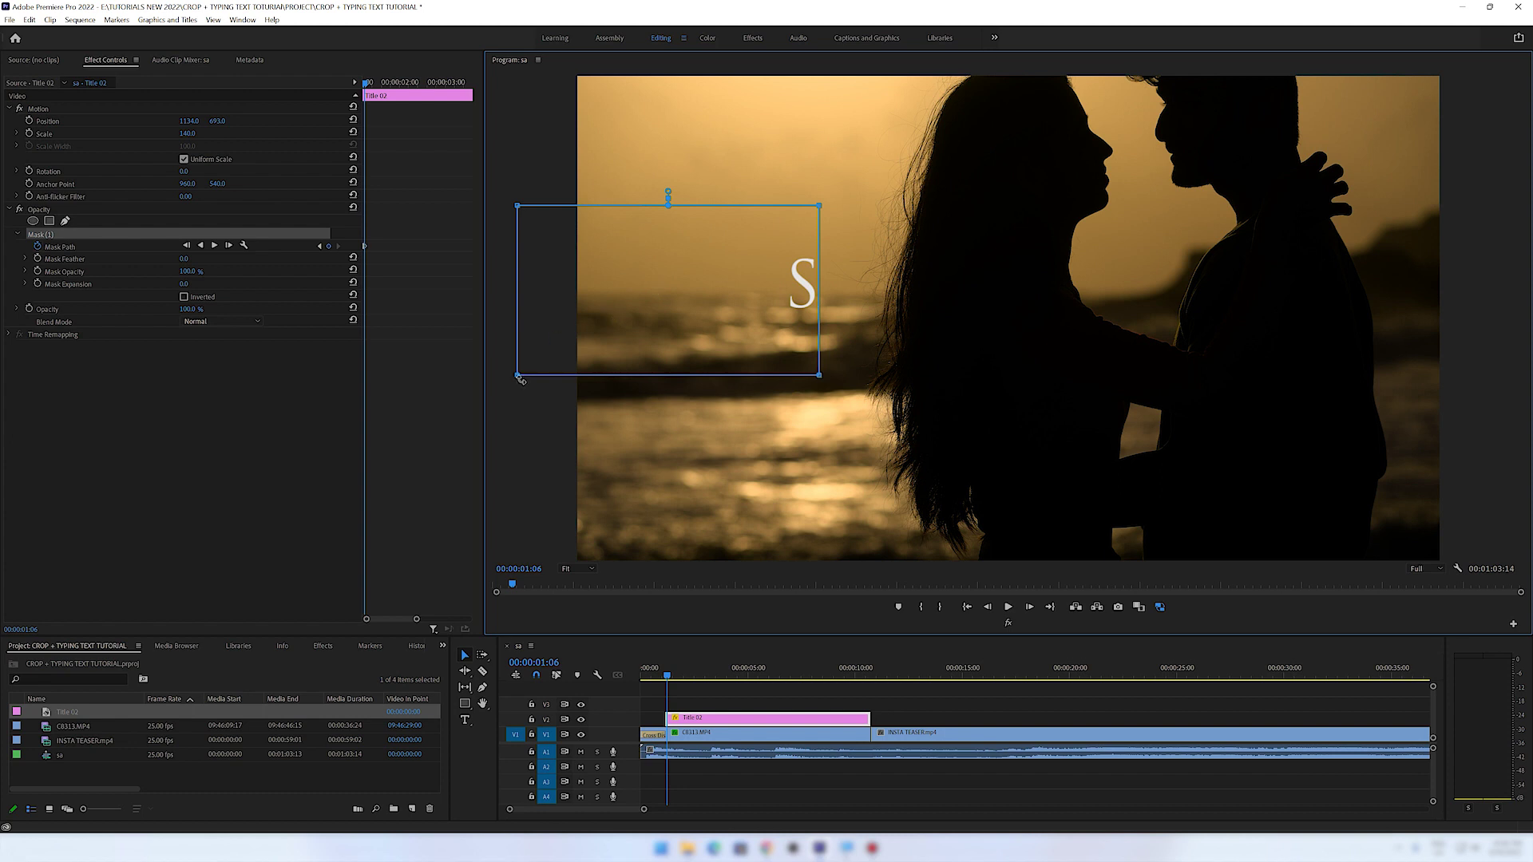
left_click_drag(517, 374, 224, 381)
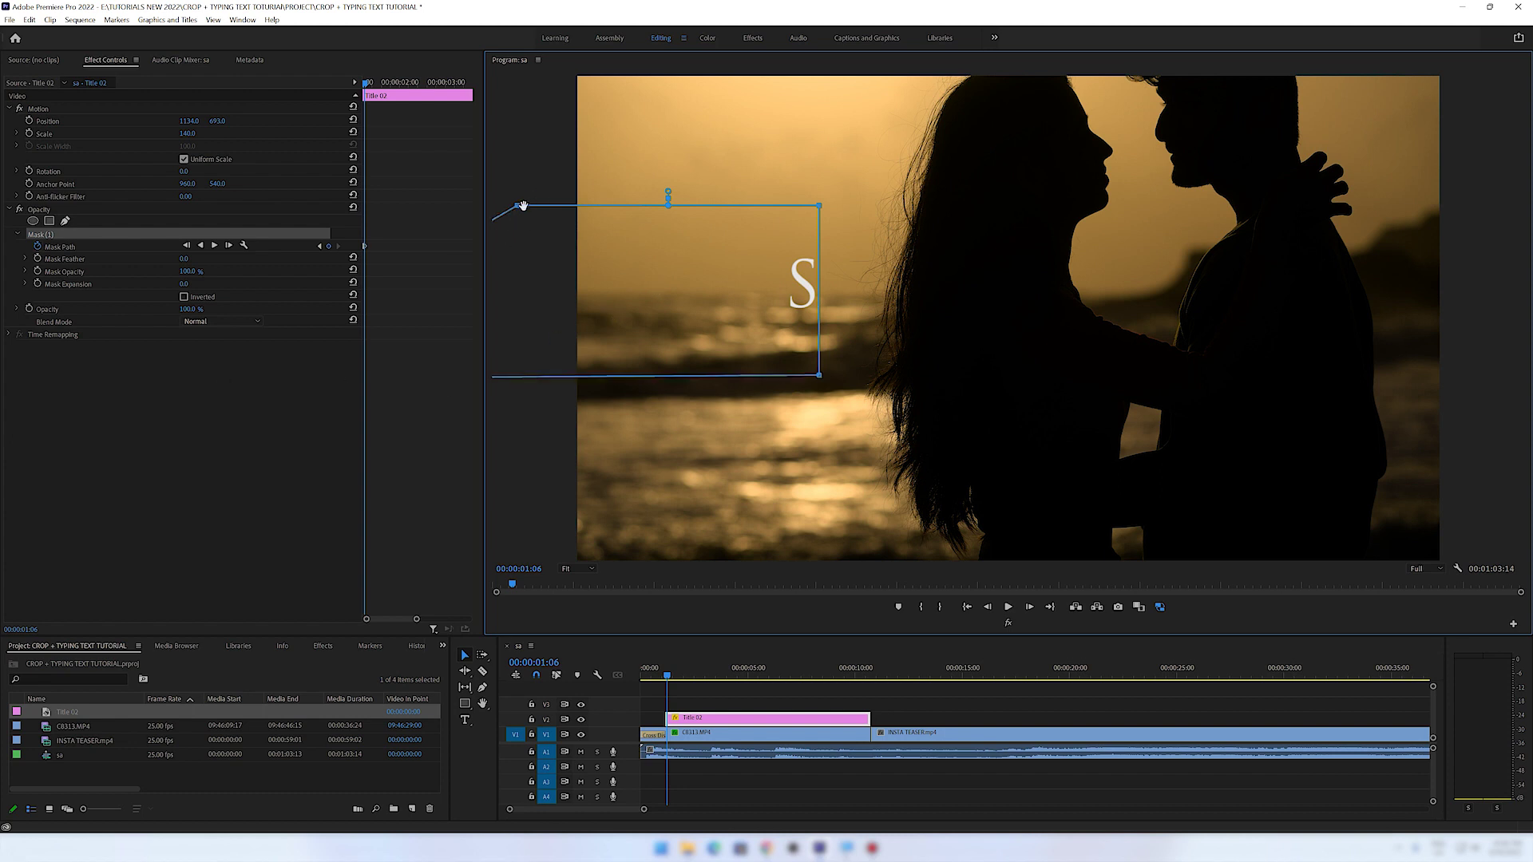
left_click_drag(517, 206, 223, 180)
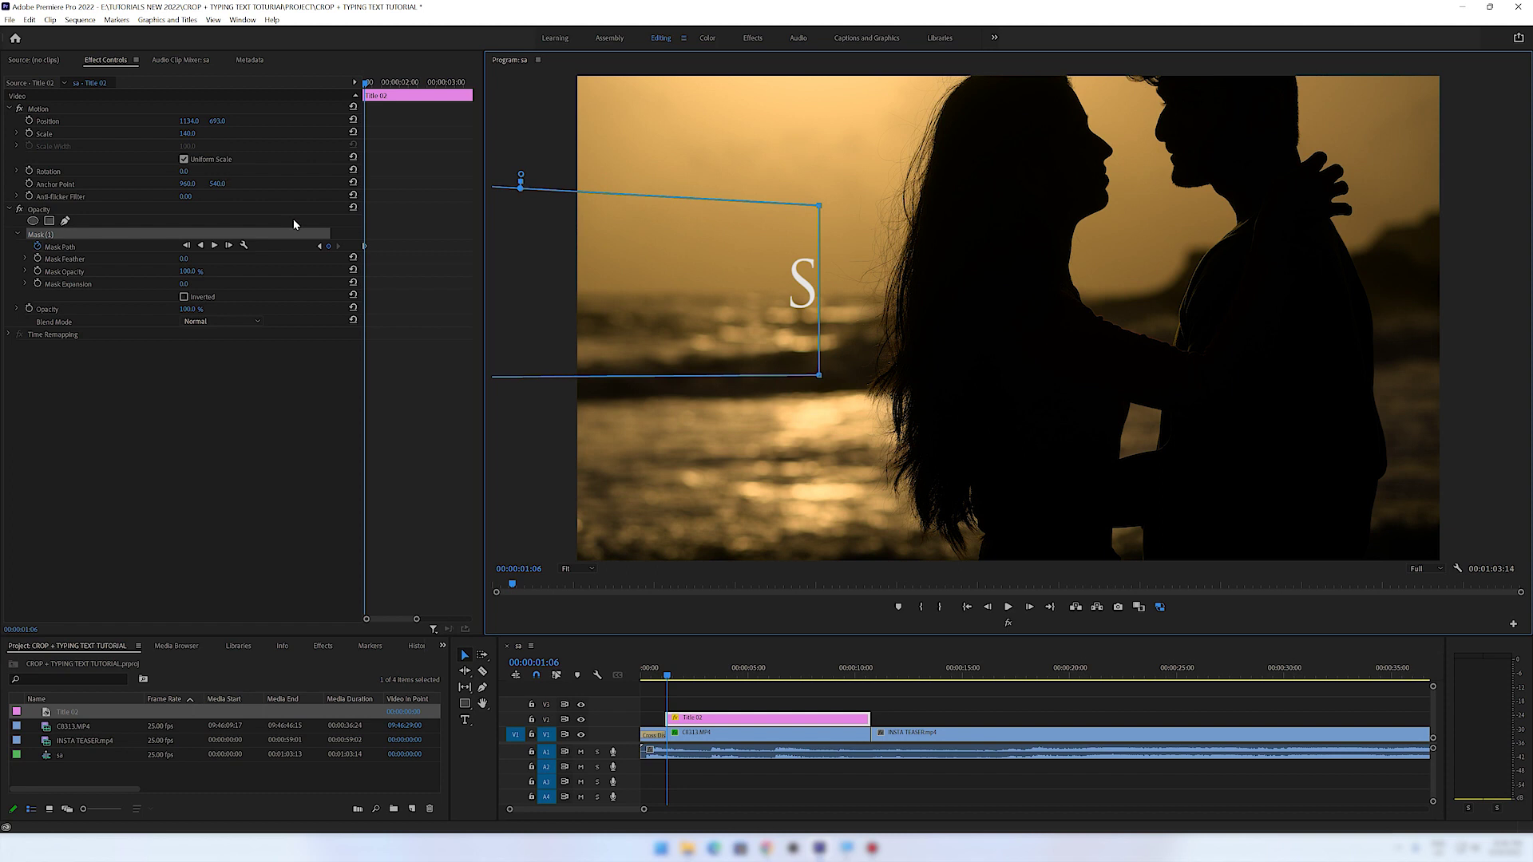
scroll(397, 300, "up", 5)
scroll(400, 287, "up", 2)
key("Left")
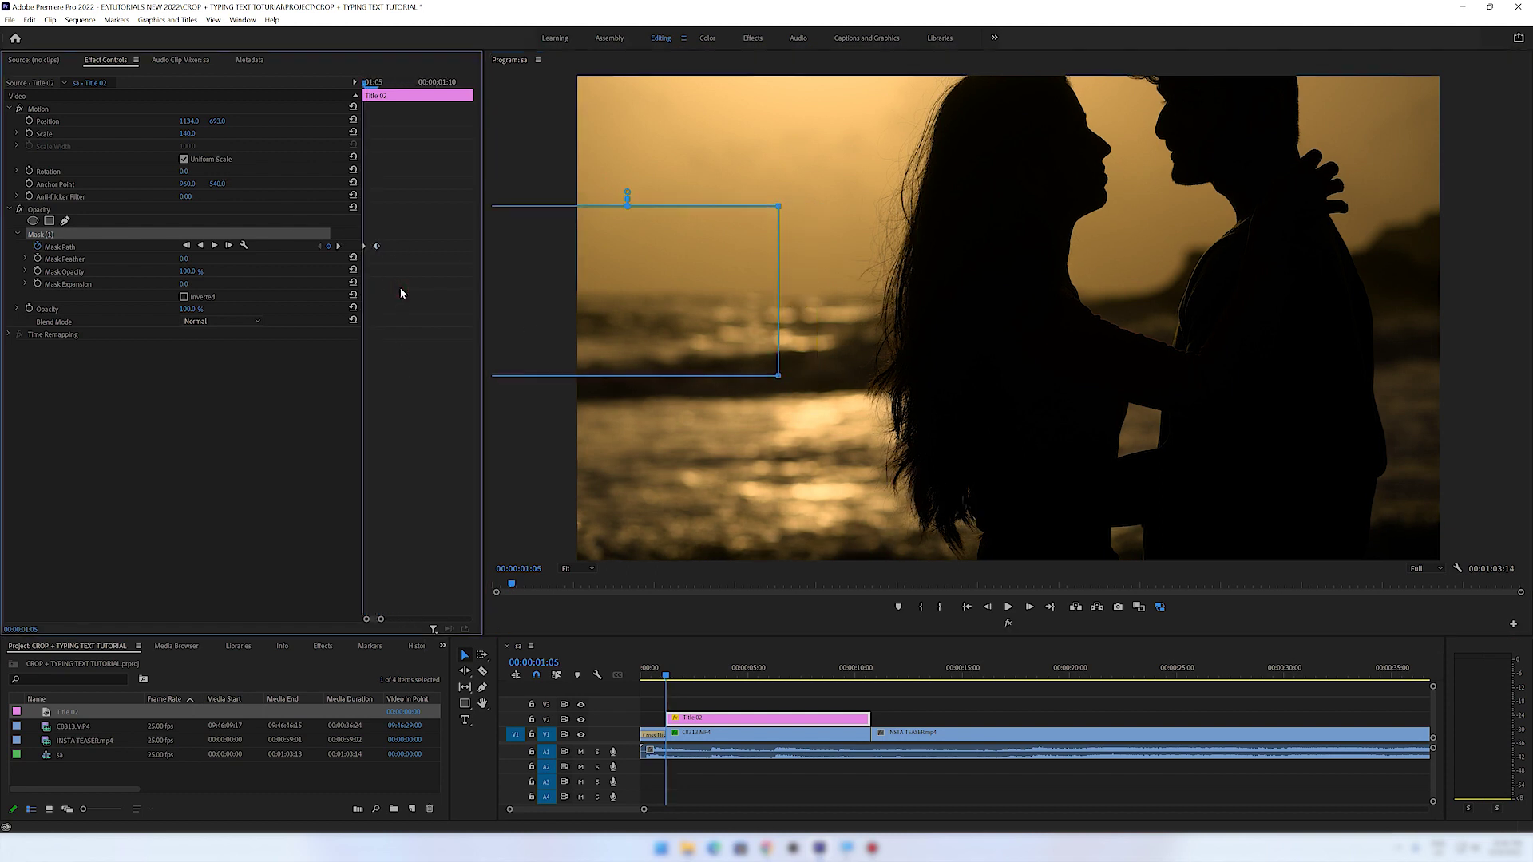
key("Right")
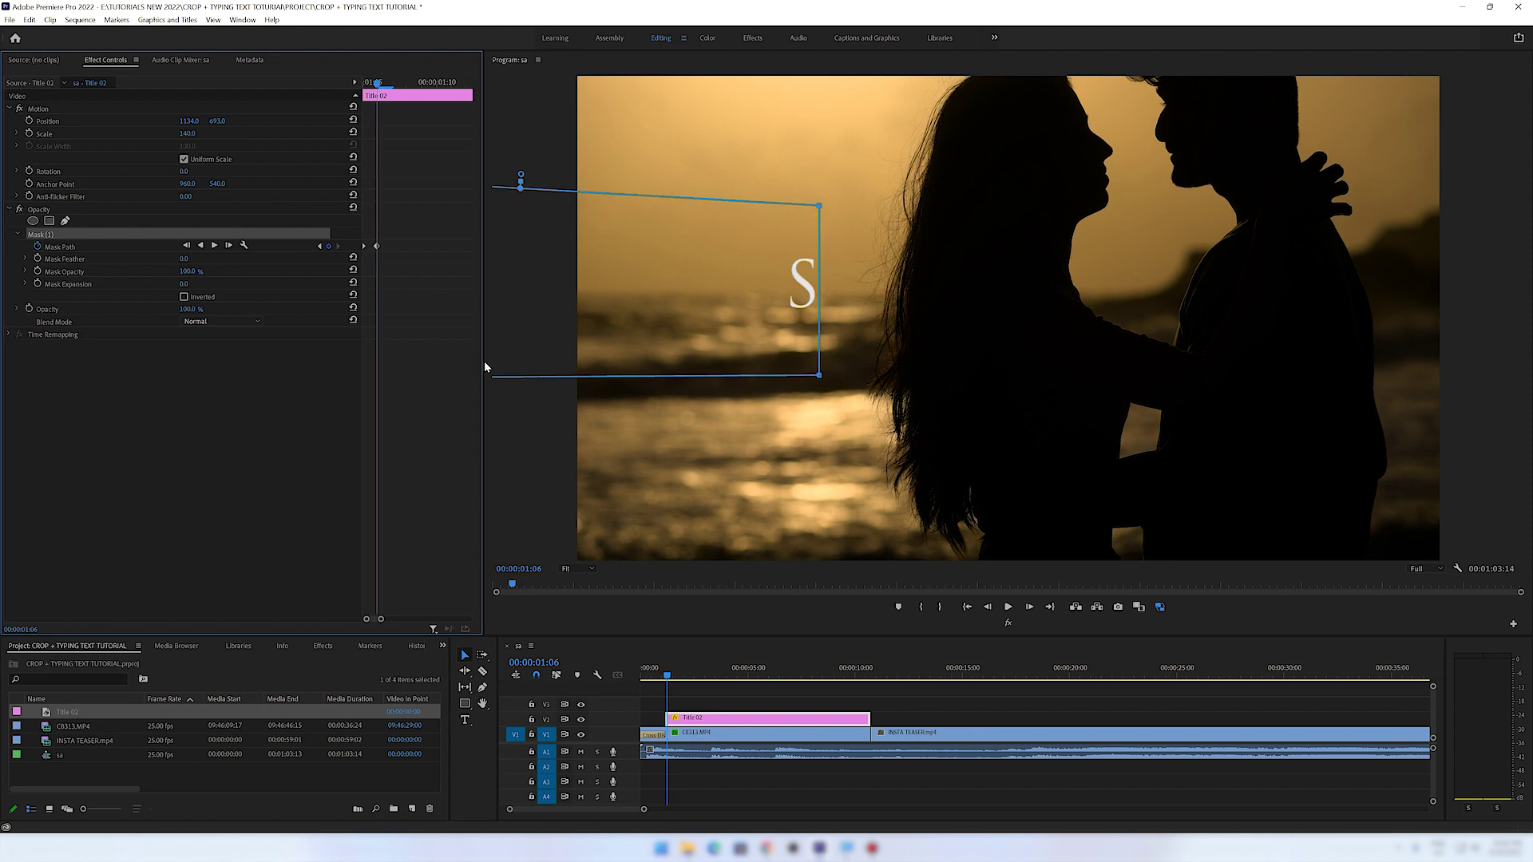
left_click(412, 313)
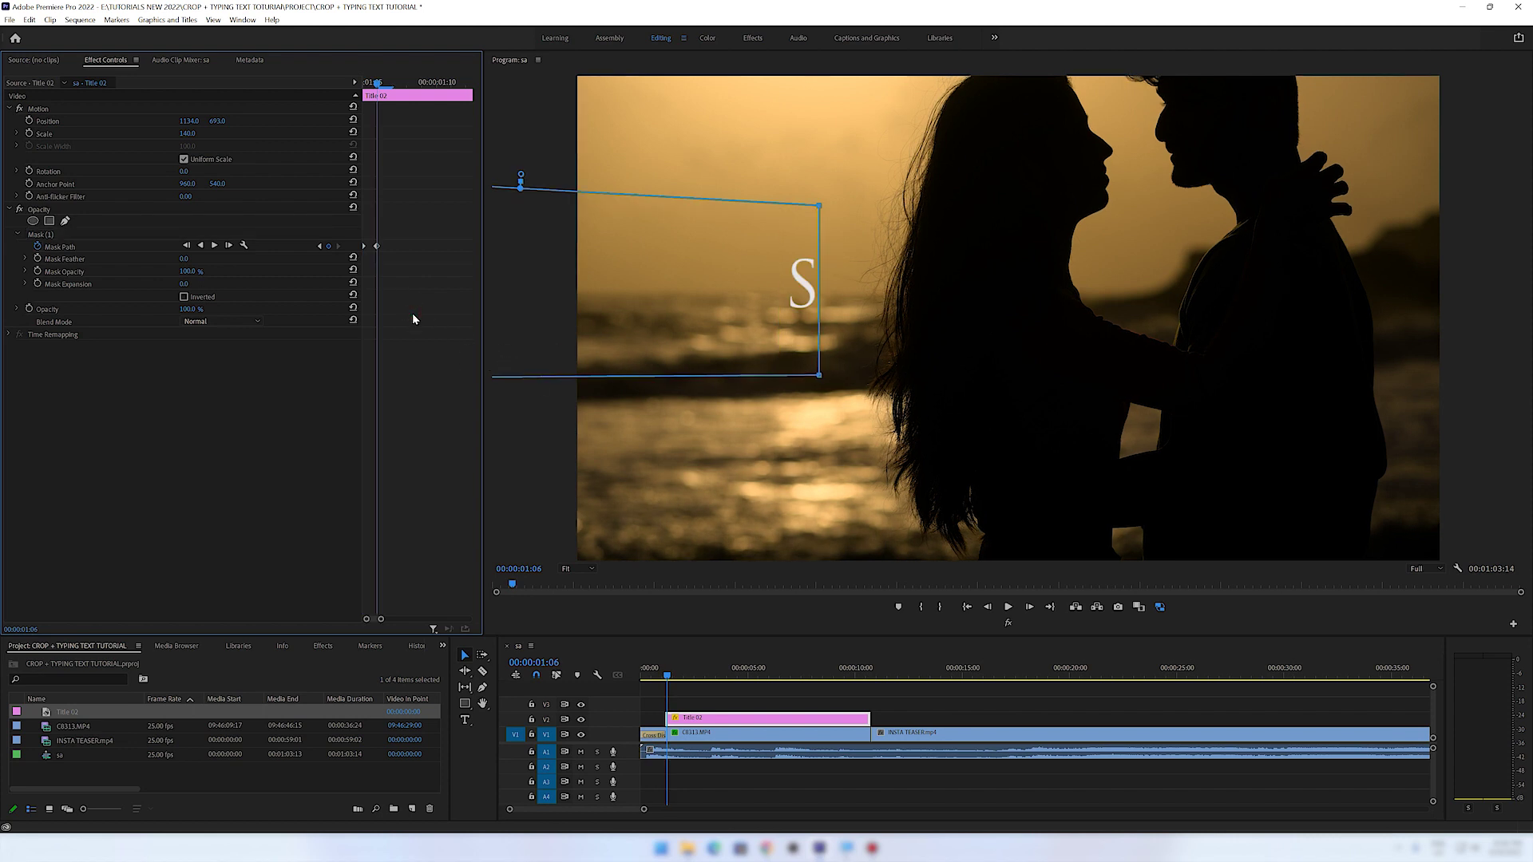
key("Right")
key("Right")
key("Right")
key("Right")
key("Right")
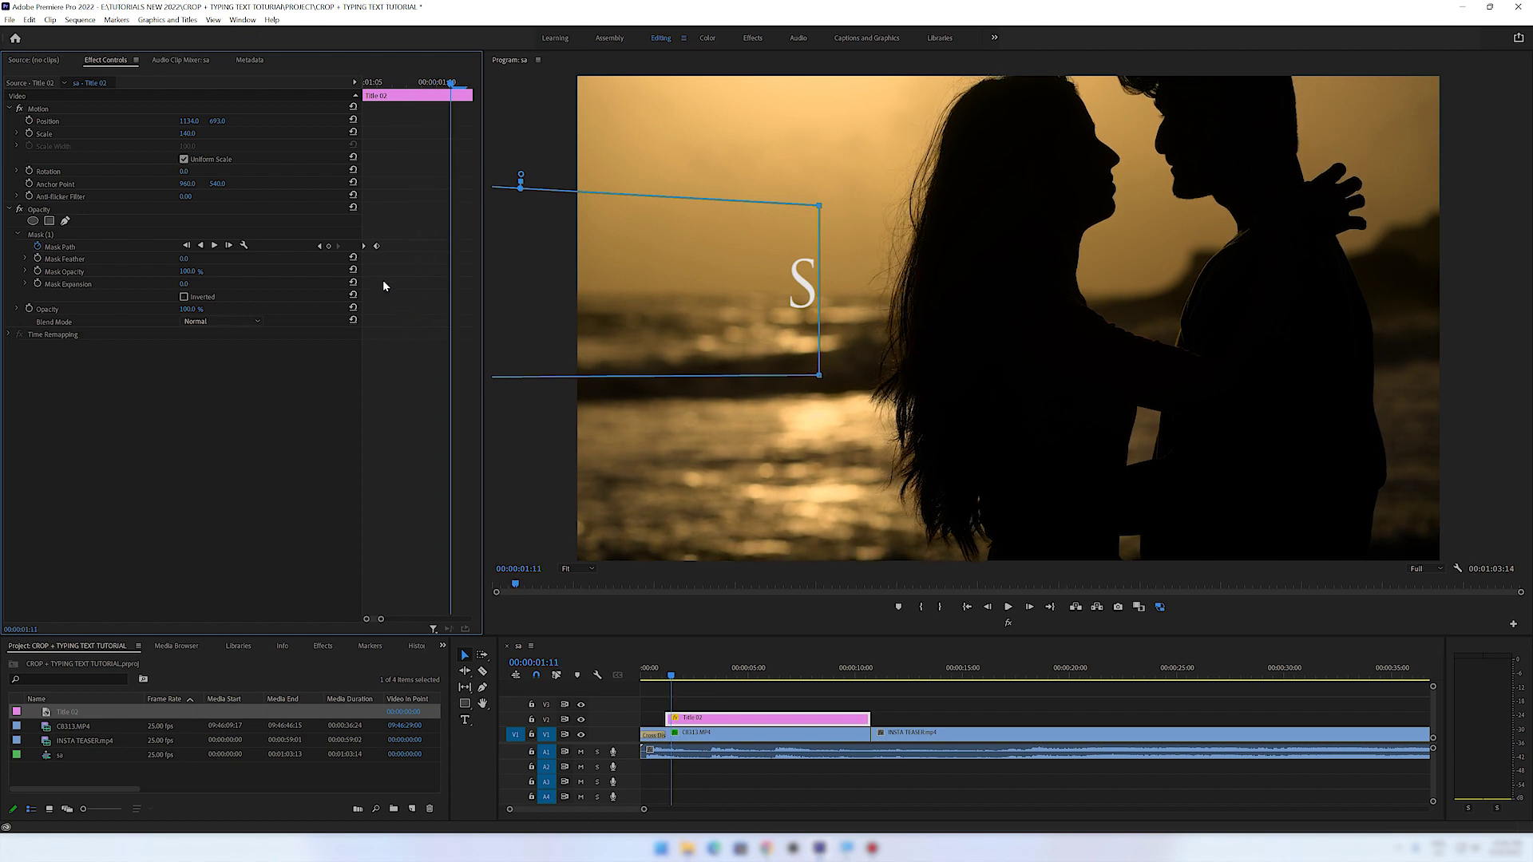
Keyframe the mask holding S at 1:11, then widen it to reveal SA at 1:12.
left_click(330, 249)
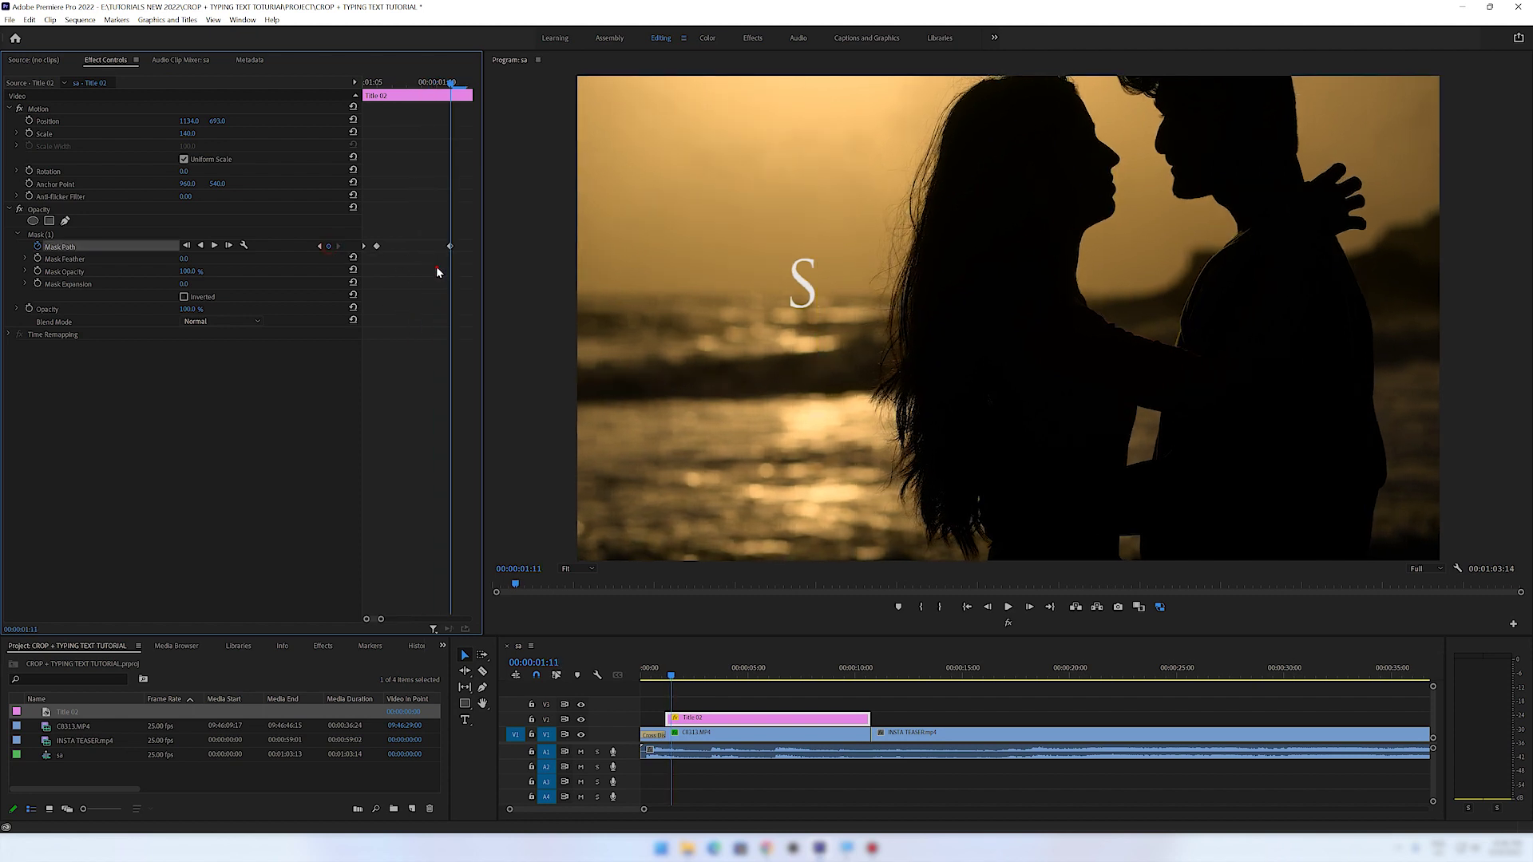
key("Right")
left_click(56, 235)
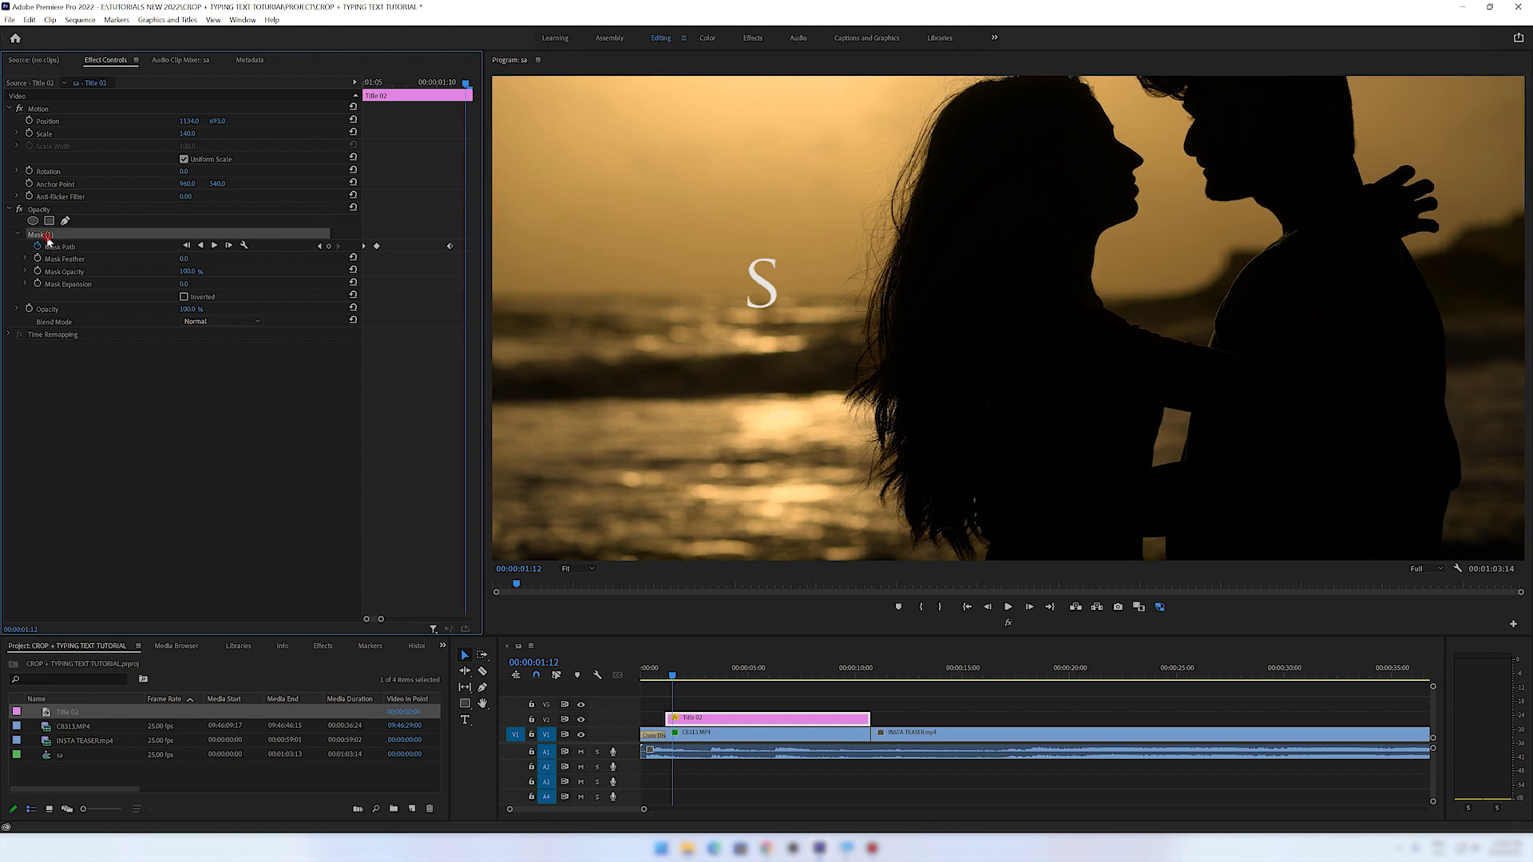
left_click_drag(702, 301, 750, 298)
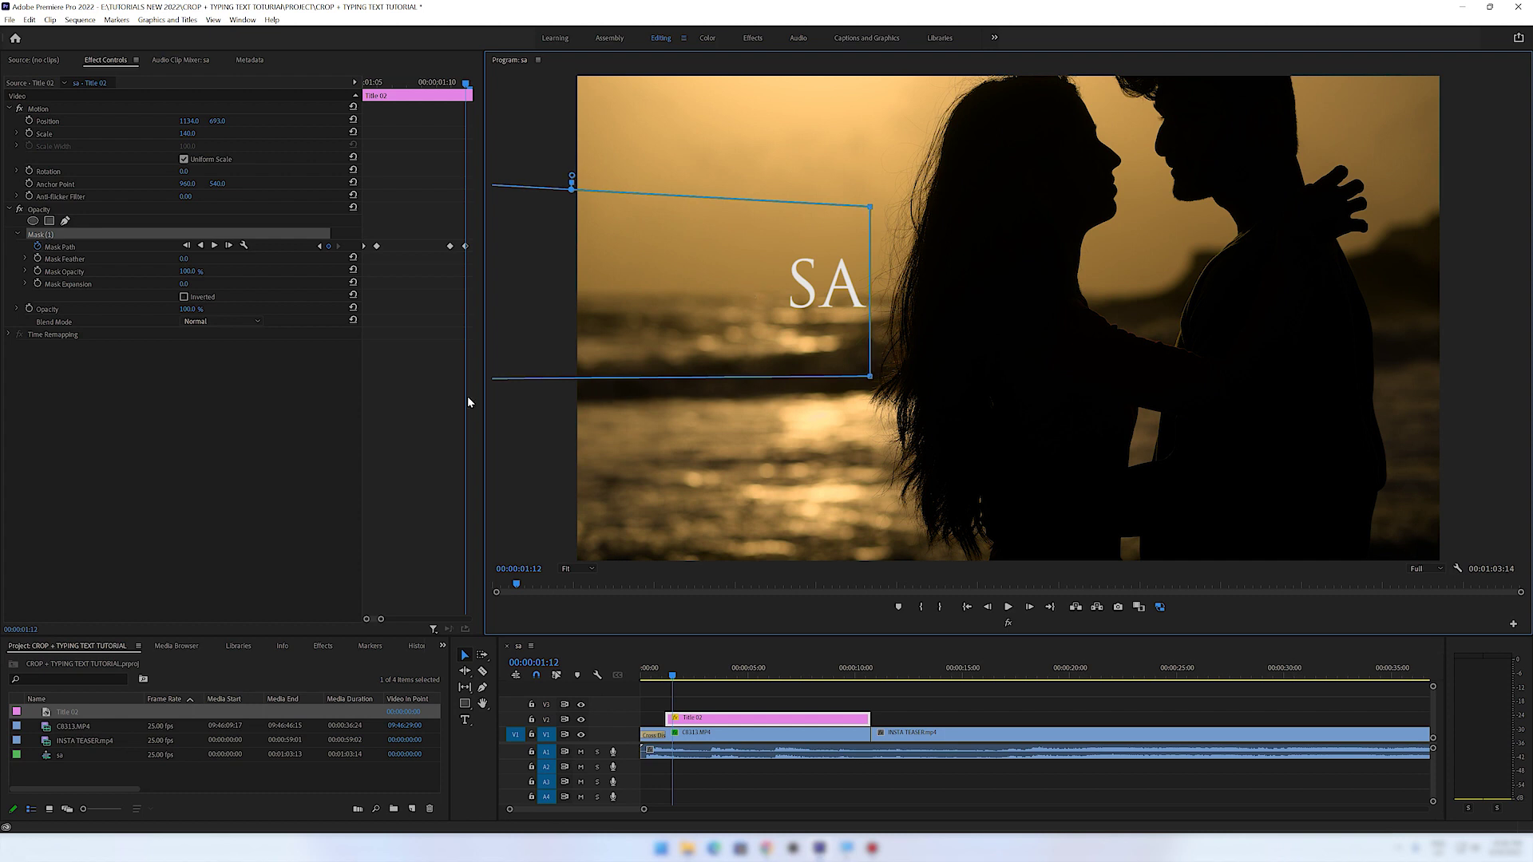
Add a Mask Path keyframe holding SA at 1:17, then step one frame ahead.
left_click_drag(381, 619, 387, 619)
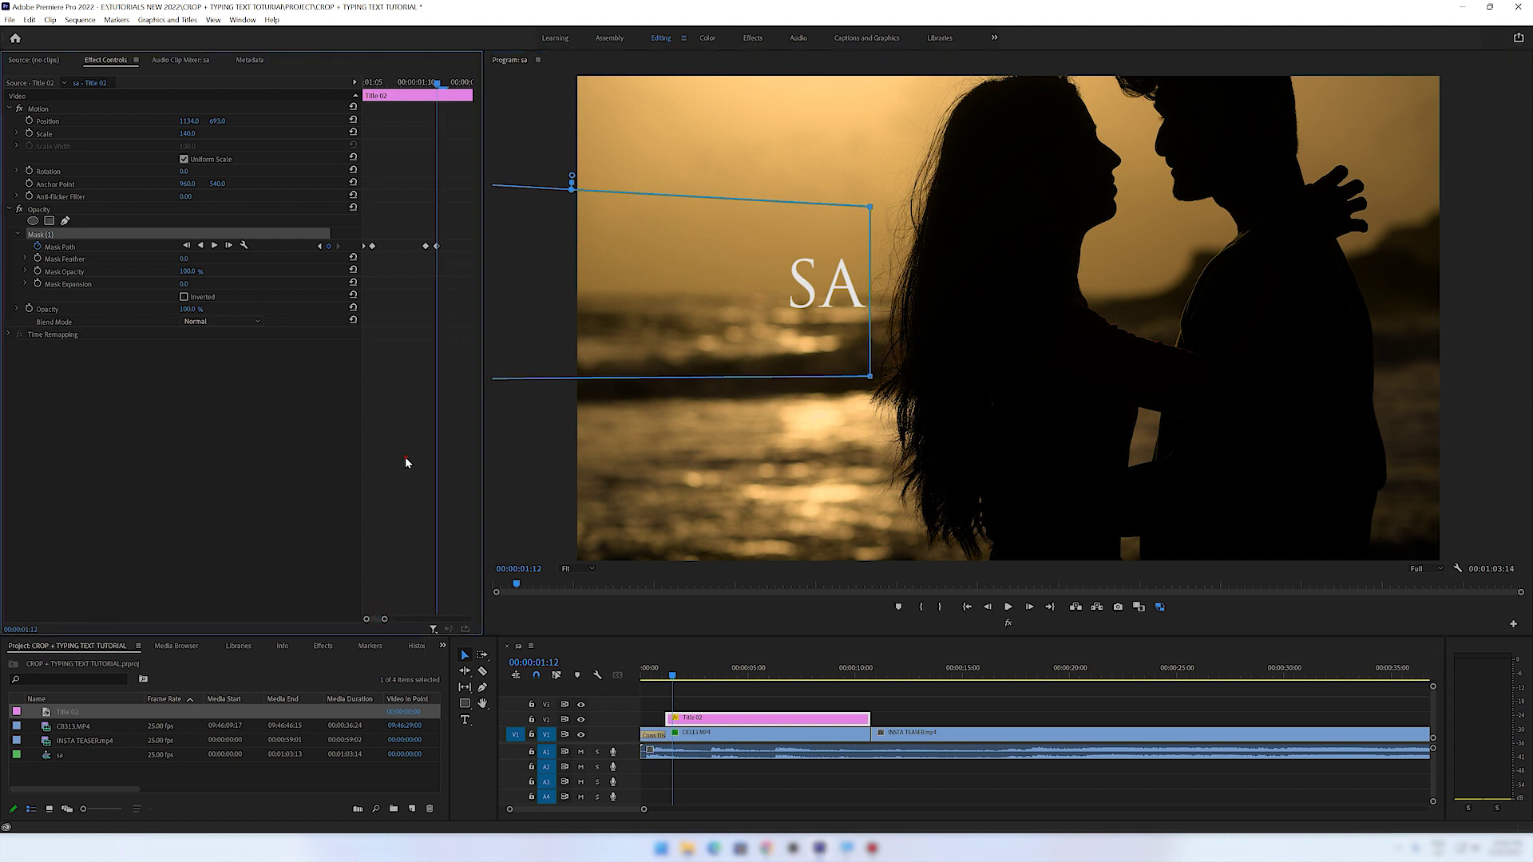
key("space")
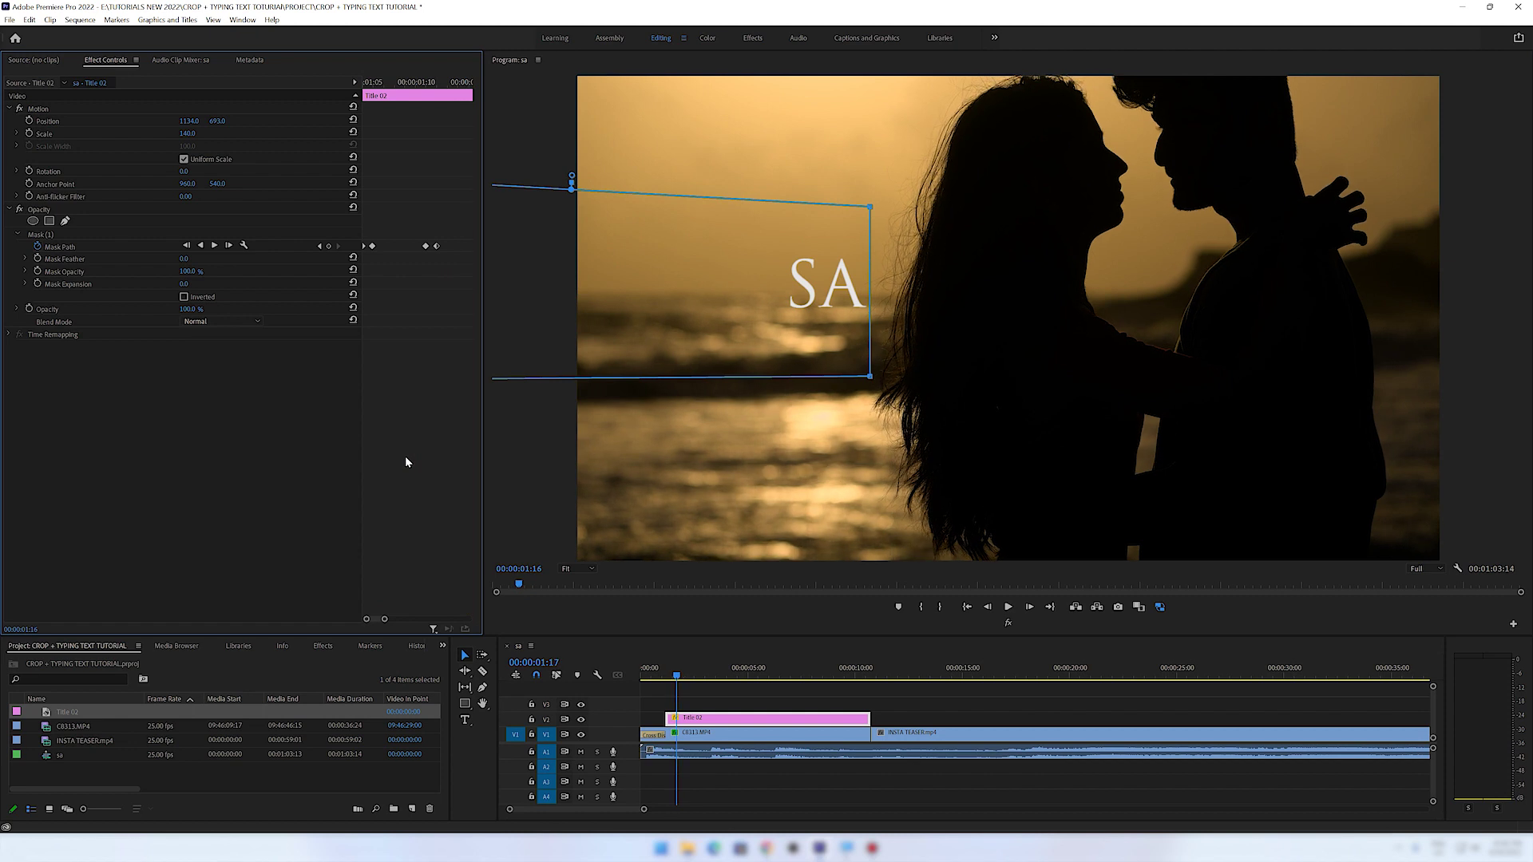
left_click(329, 247)
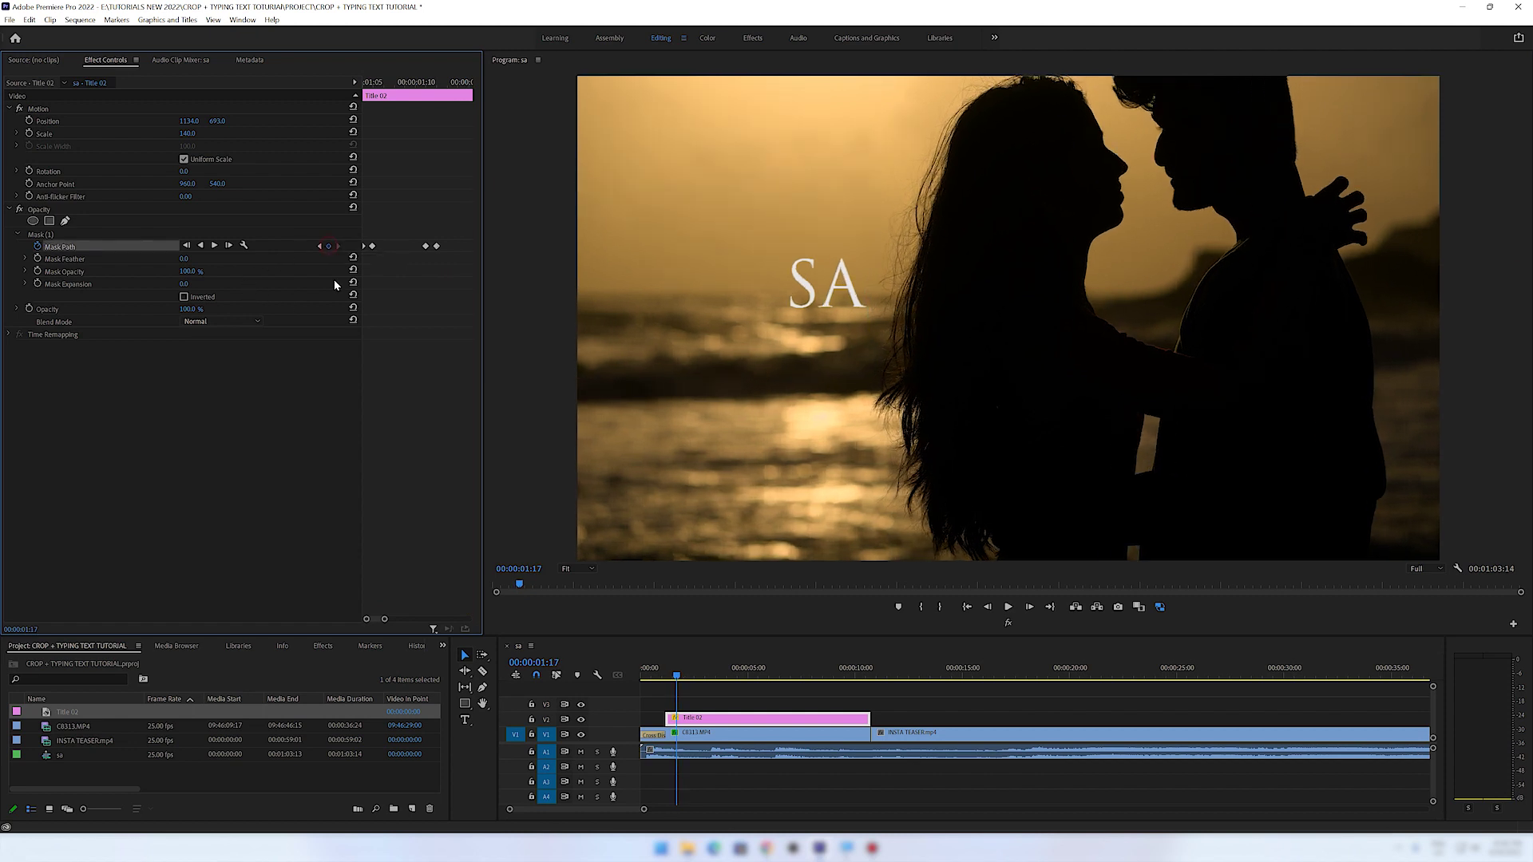
left_click(431, 495)
key("Right")
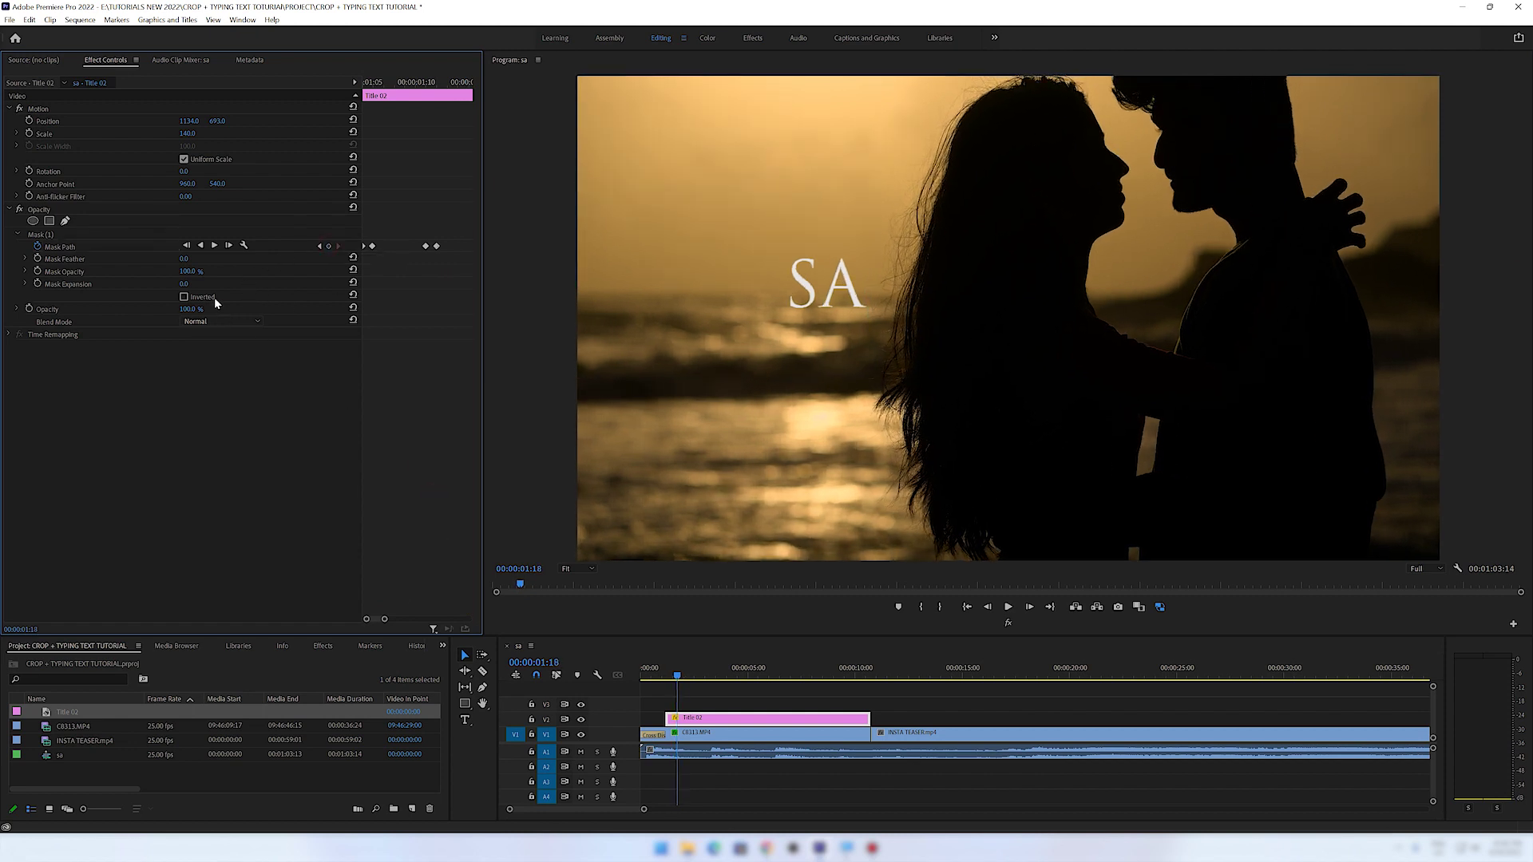
left_click(61, 238)
Widen the mask to reveal SAP at 1:18 and hold it with a keyframe at 1:23.
left_click_drag(677, 331, 702, 325)
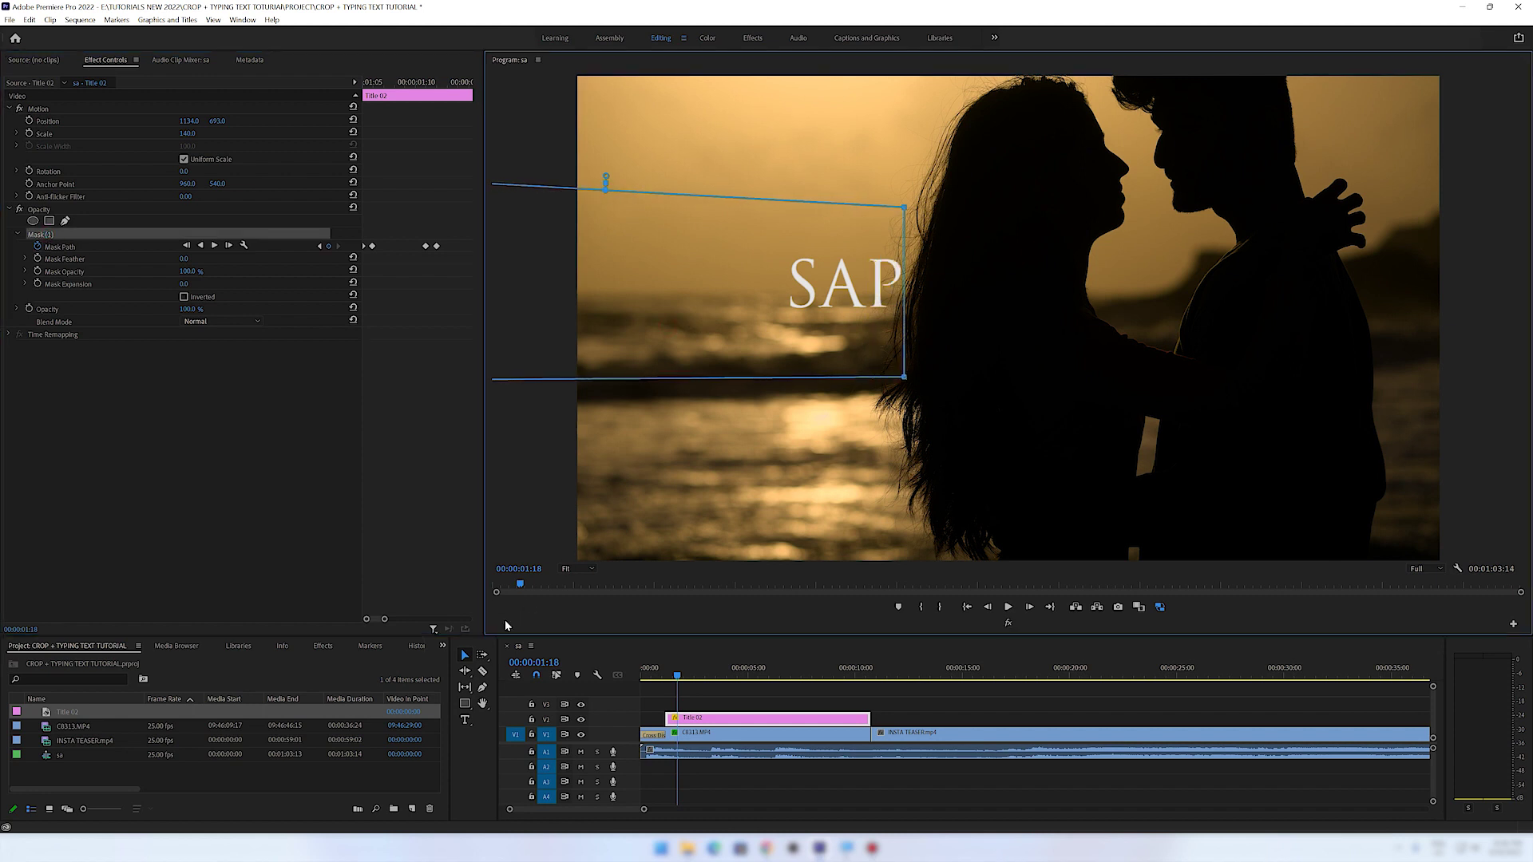
left_click_drag(385, 622, 398, 623)
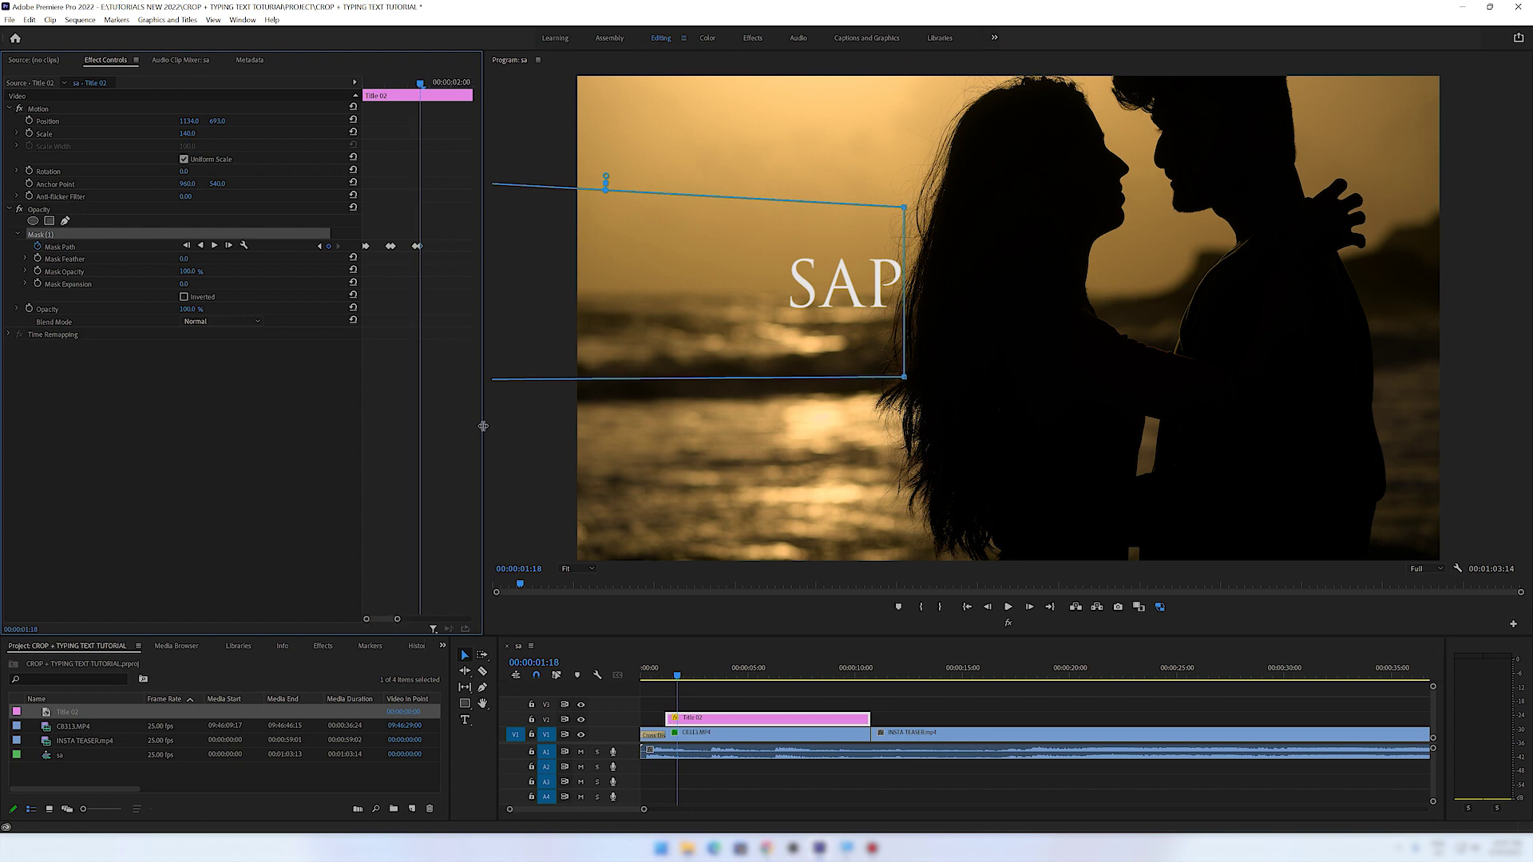
left_click(392, 363)
key("Right")
key("Right")
key("Right")
key("Right")
key("Right")
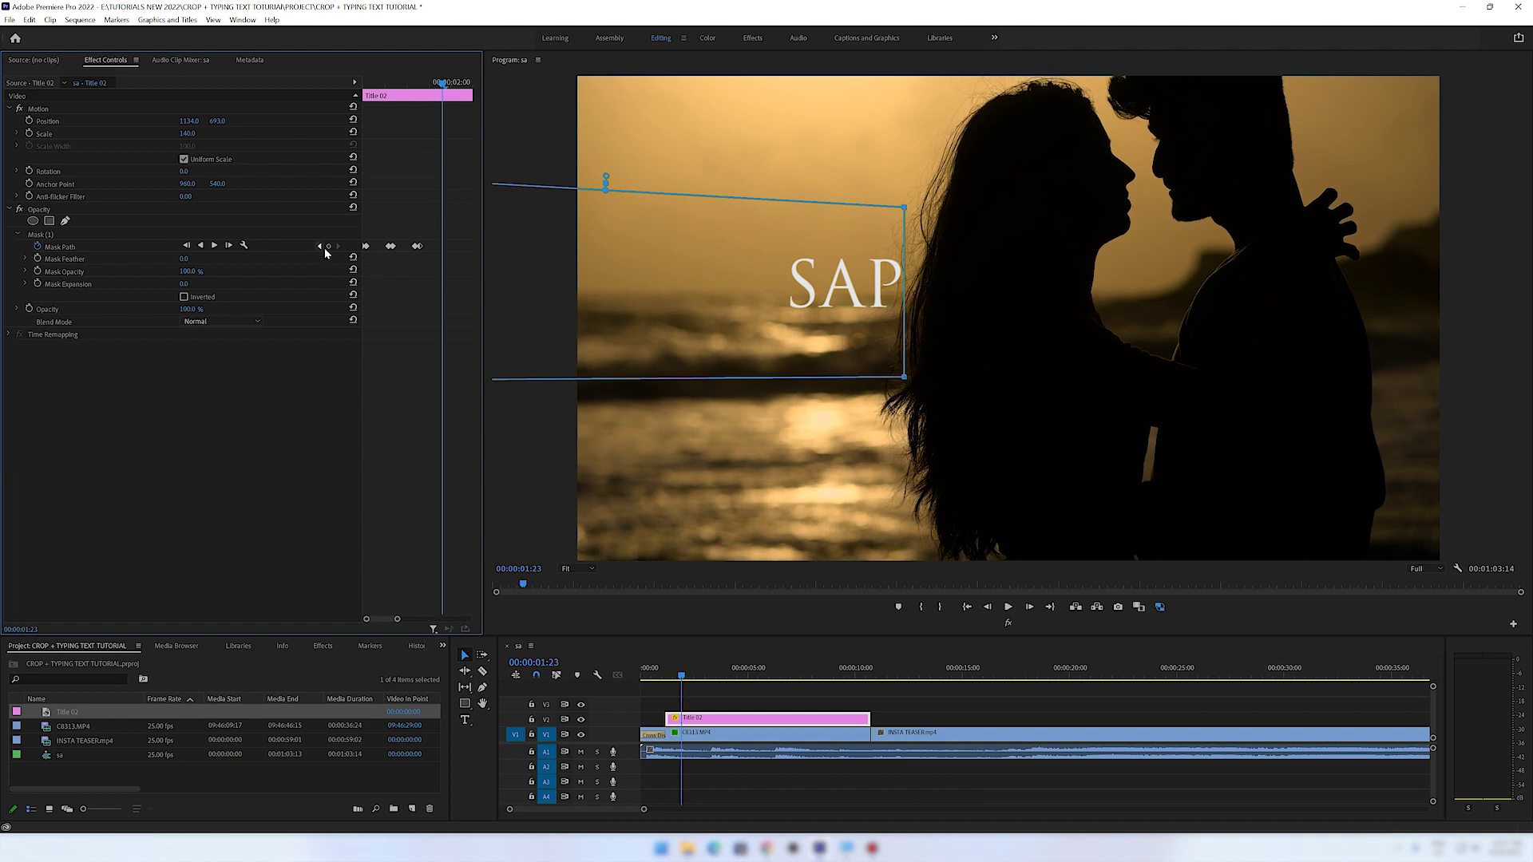
left_click(328, 247)
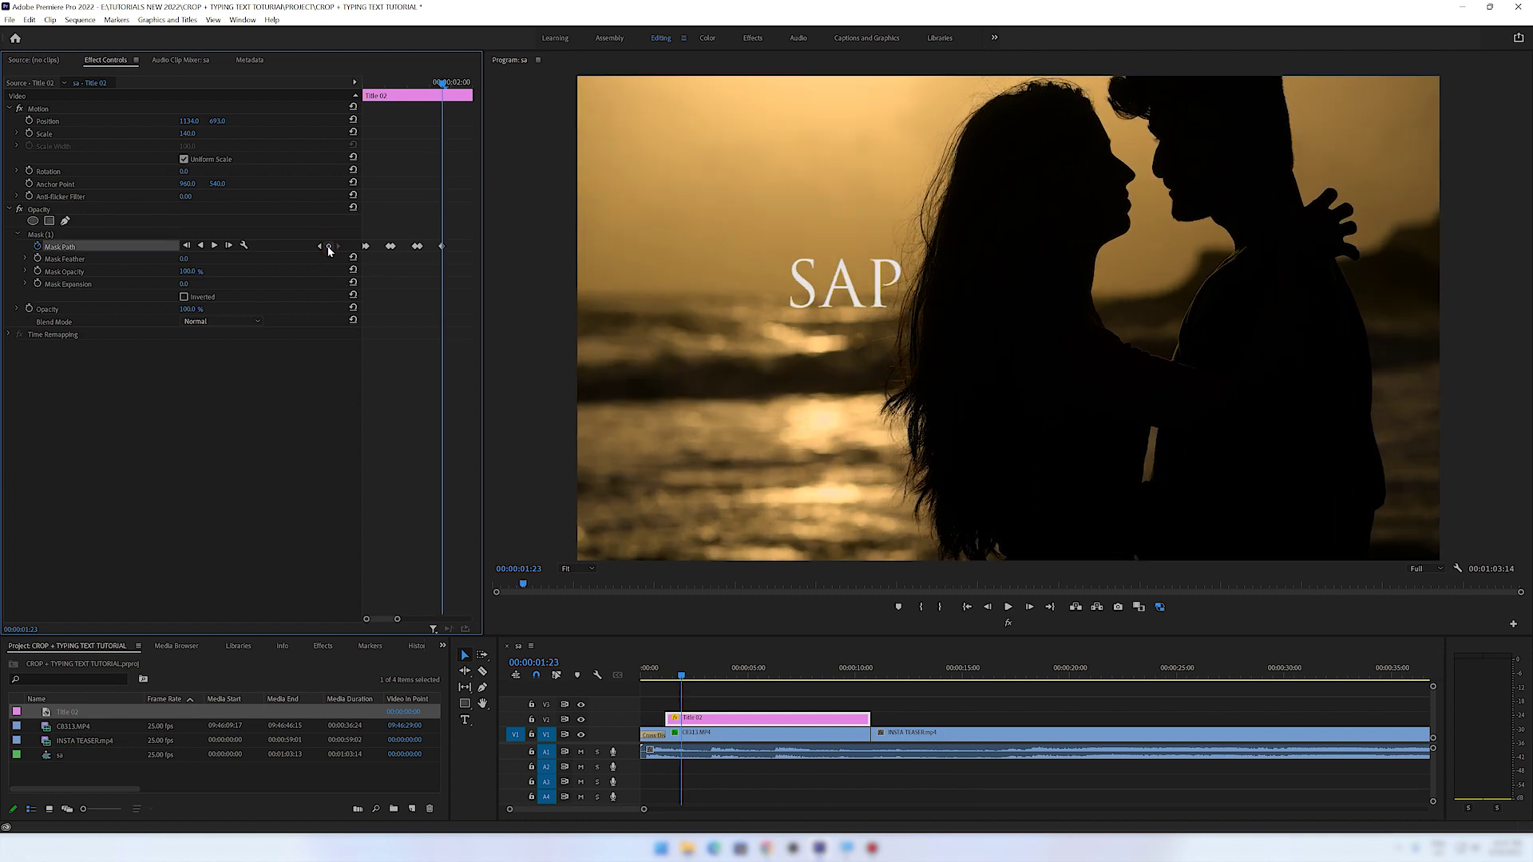
Step to 1:24 and slide the mask right to reveal SAPN.
left_click(57, 235)
left_click(431, 304)
key("Right")
left_click_drag(682, 328, 736, 318)
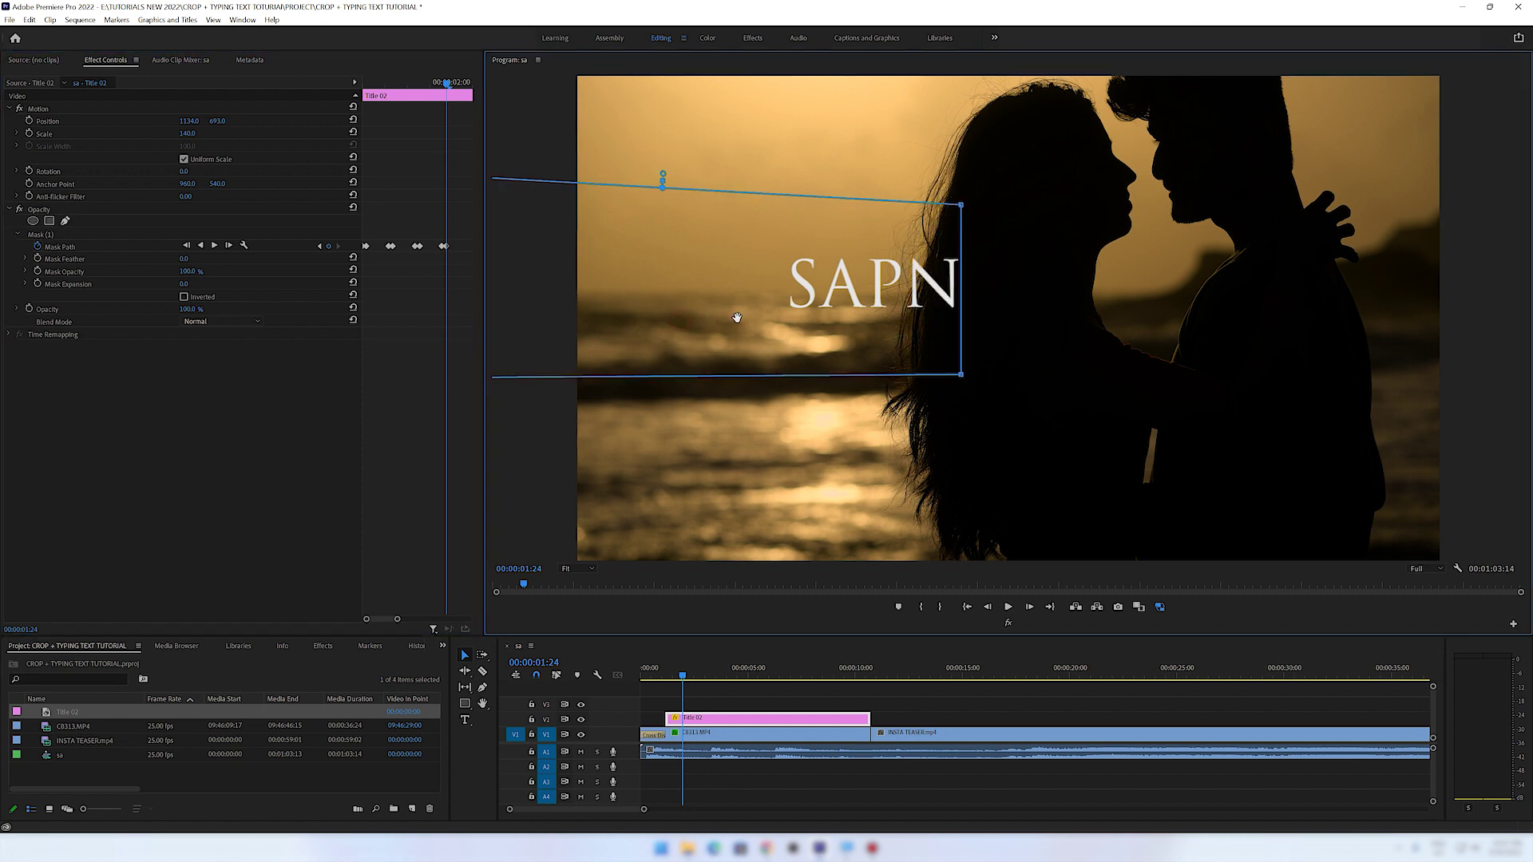
left_click_drag(398, 620, 403, 619)
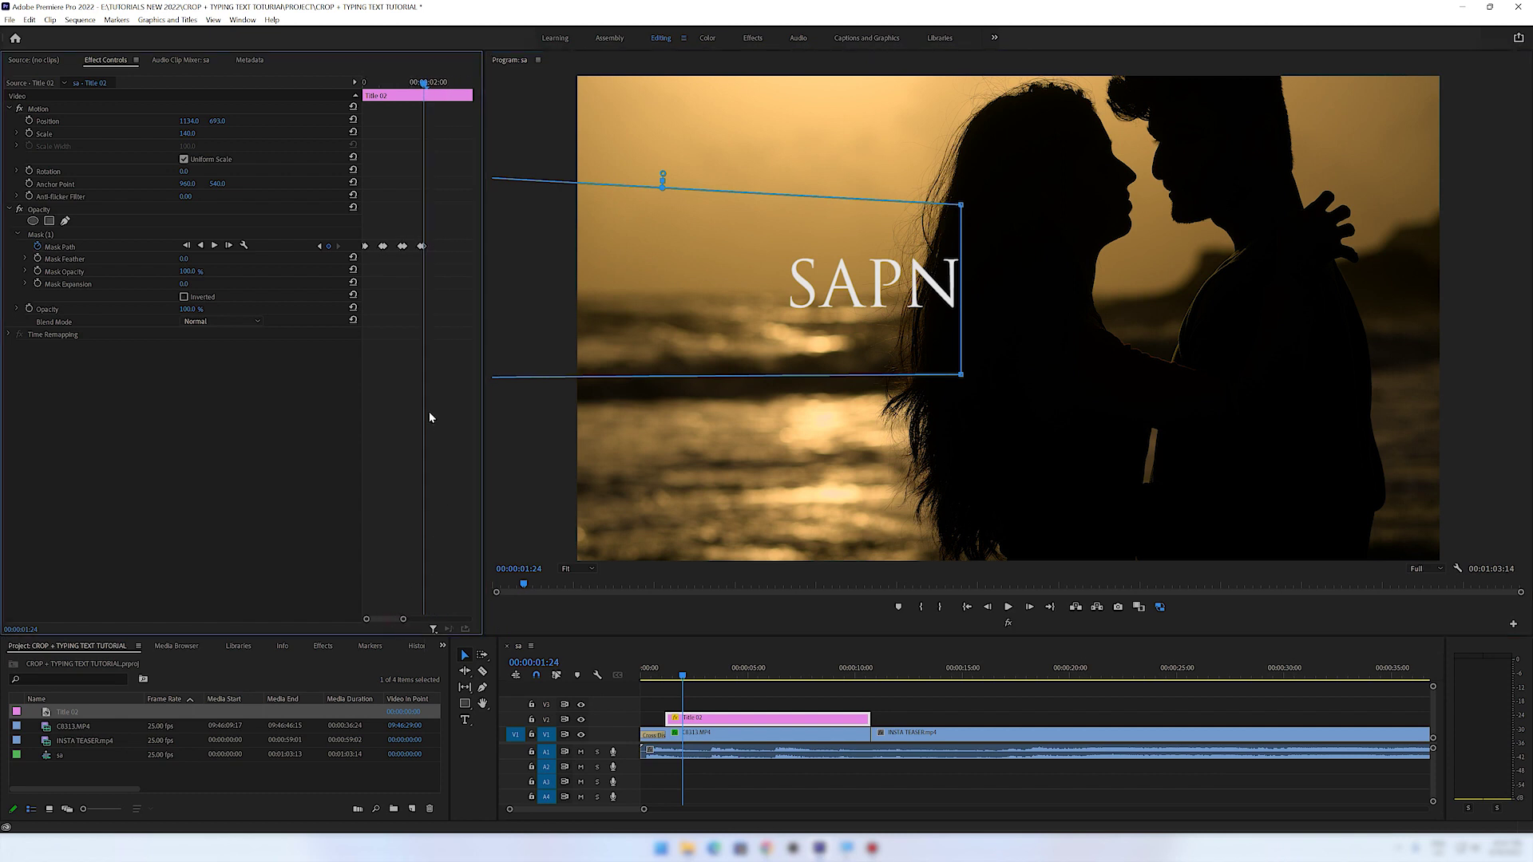
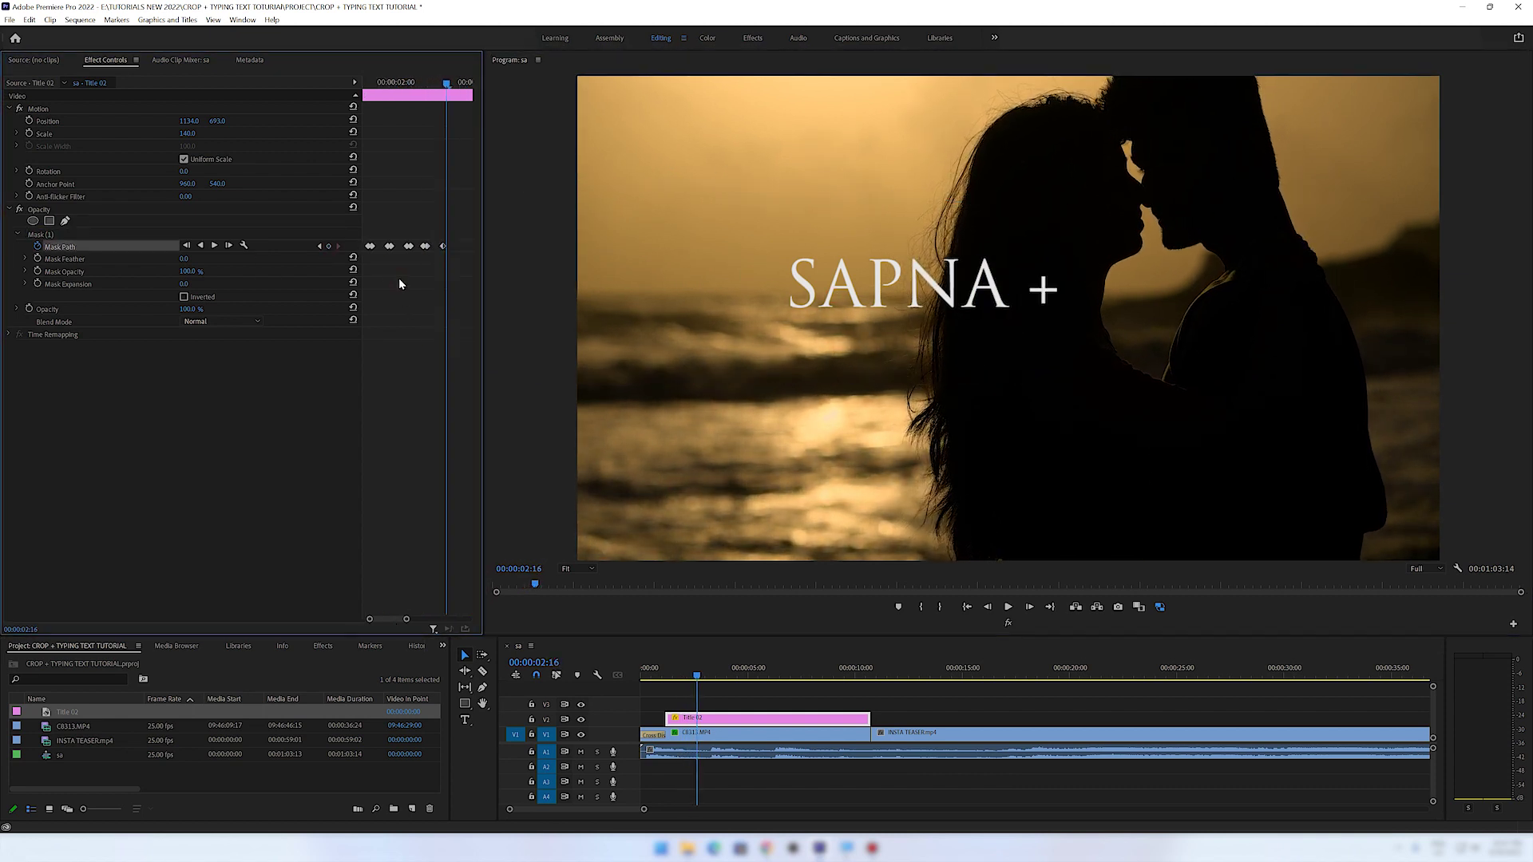
Extend the title mask path with keyframes until all of SAPNA + RAHUL is revealed.
left_click(430, 310)
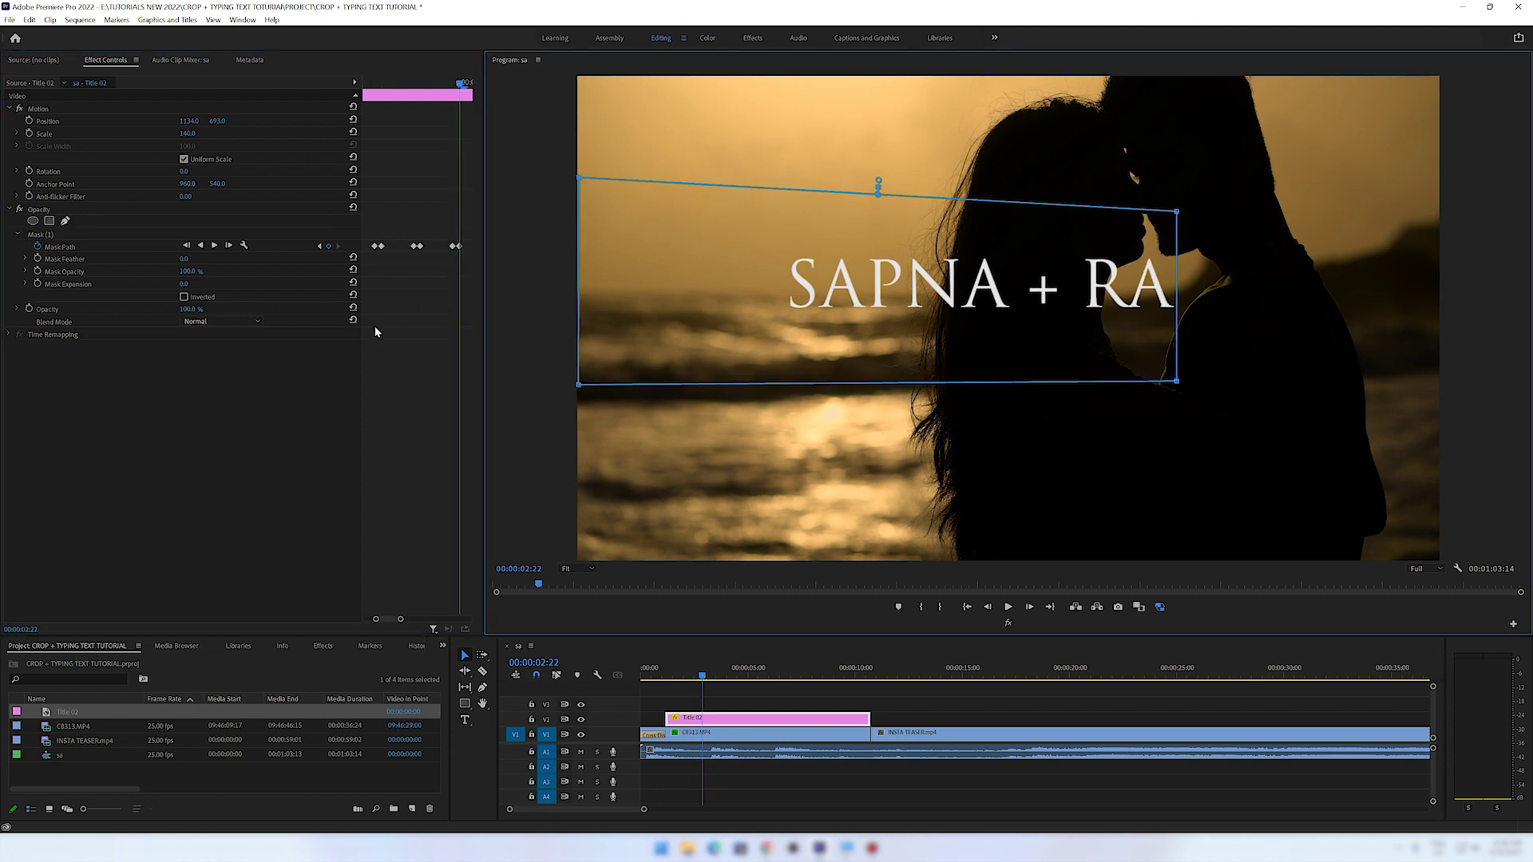
left_click_drag(754, 310, 937, 319)
key("Right")
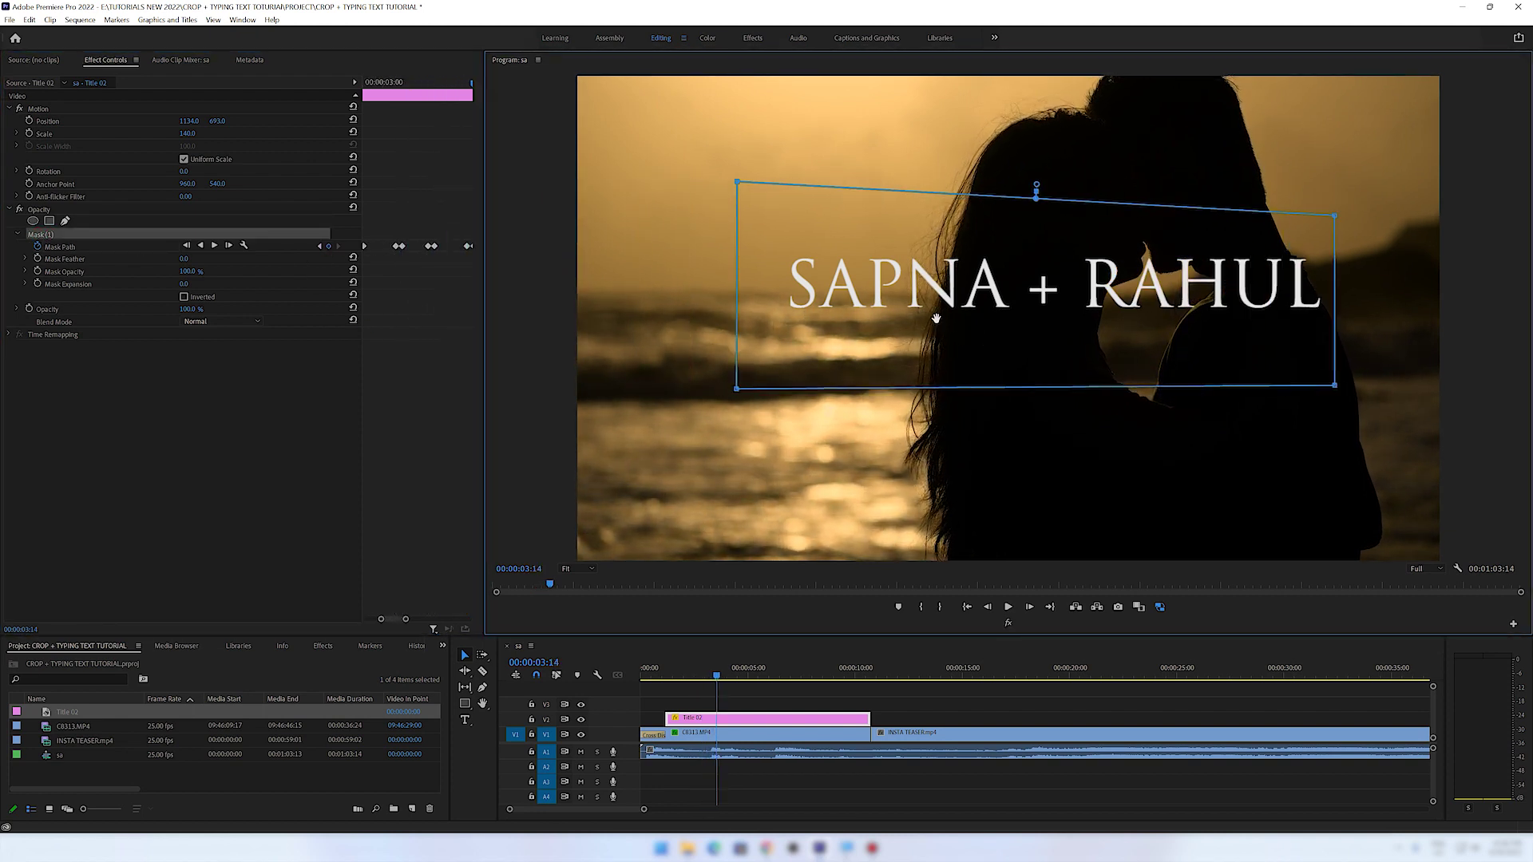
Deselect the title clip and play the typing effect back twice from near the start.
left_click(789, 706)
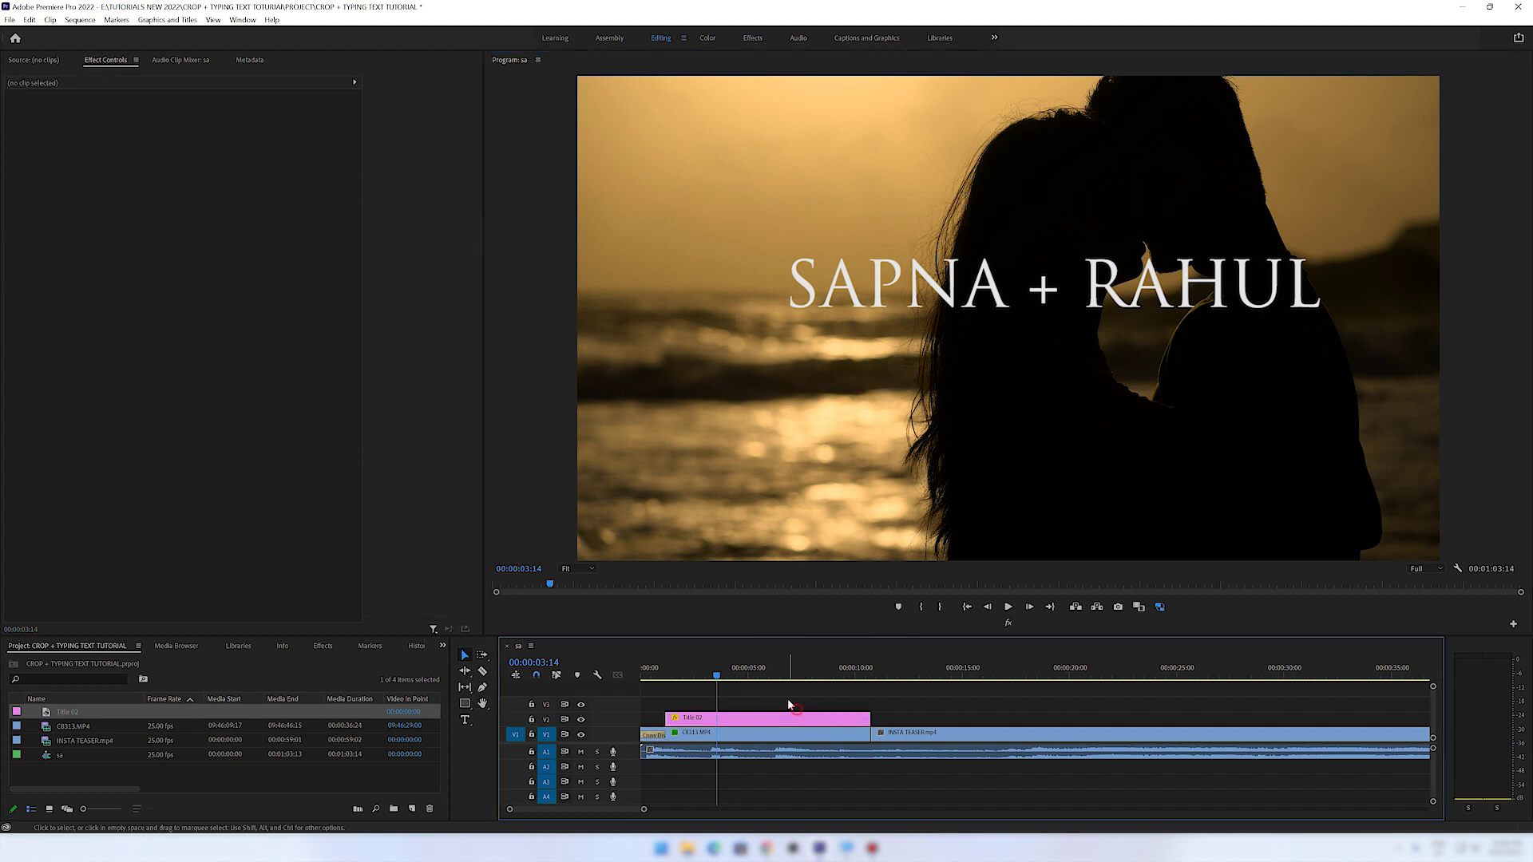
left_click(668, 676)
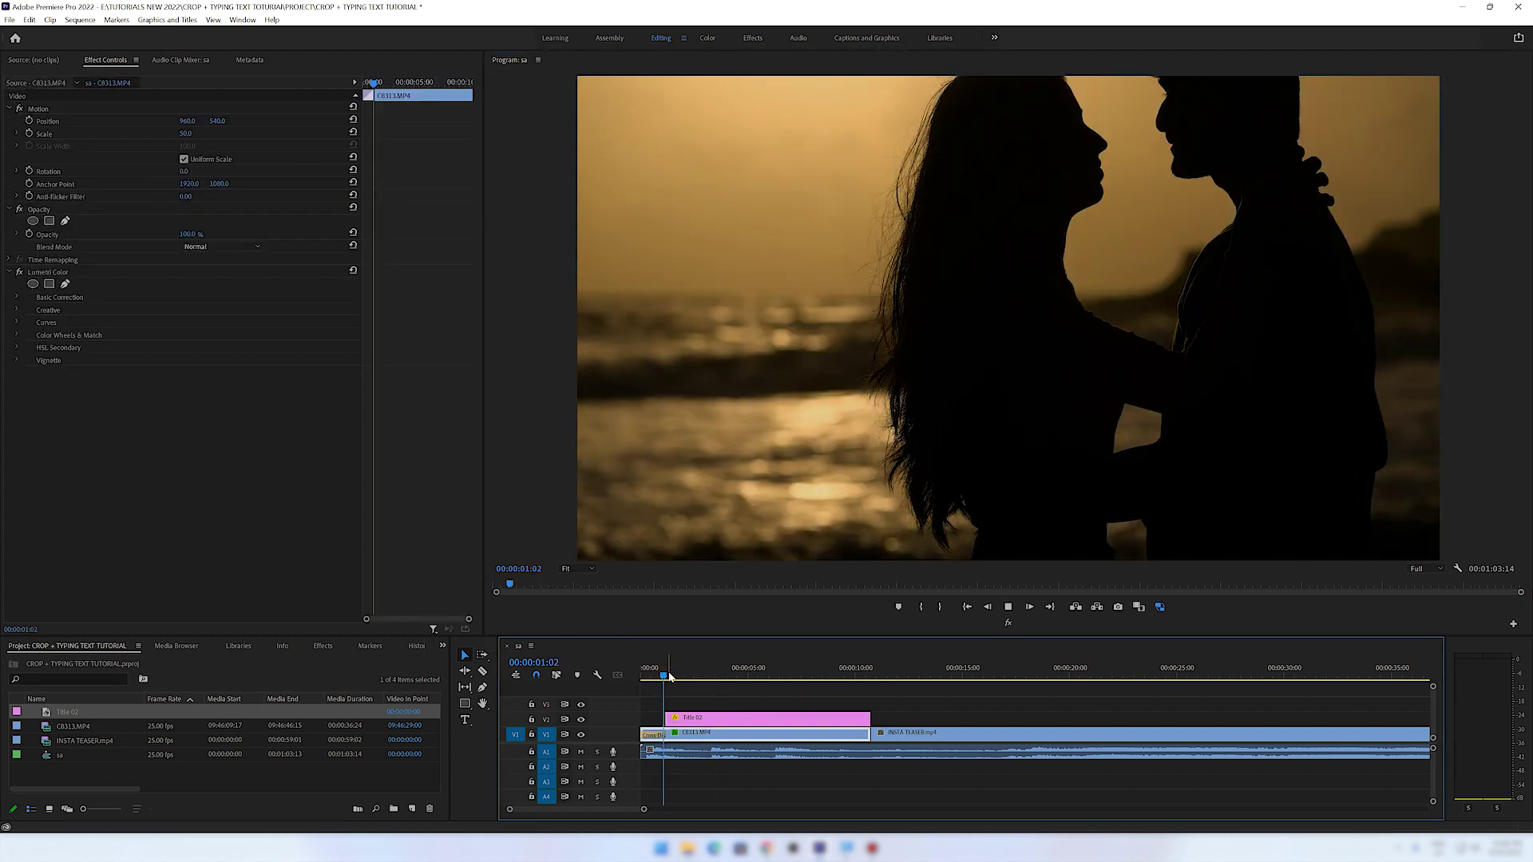
key("space")
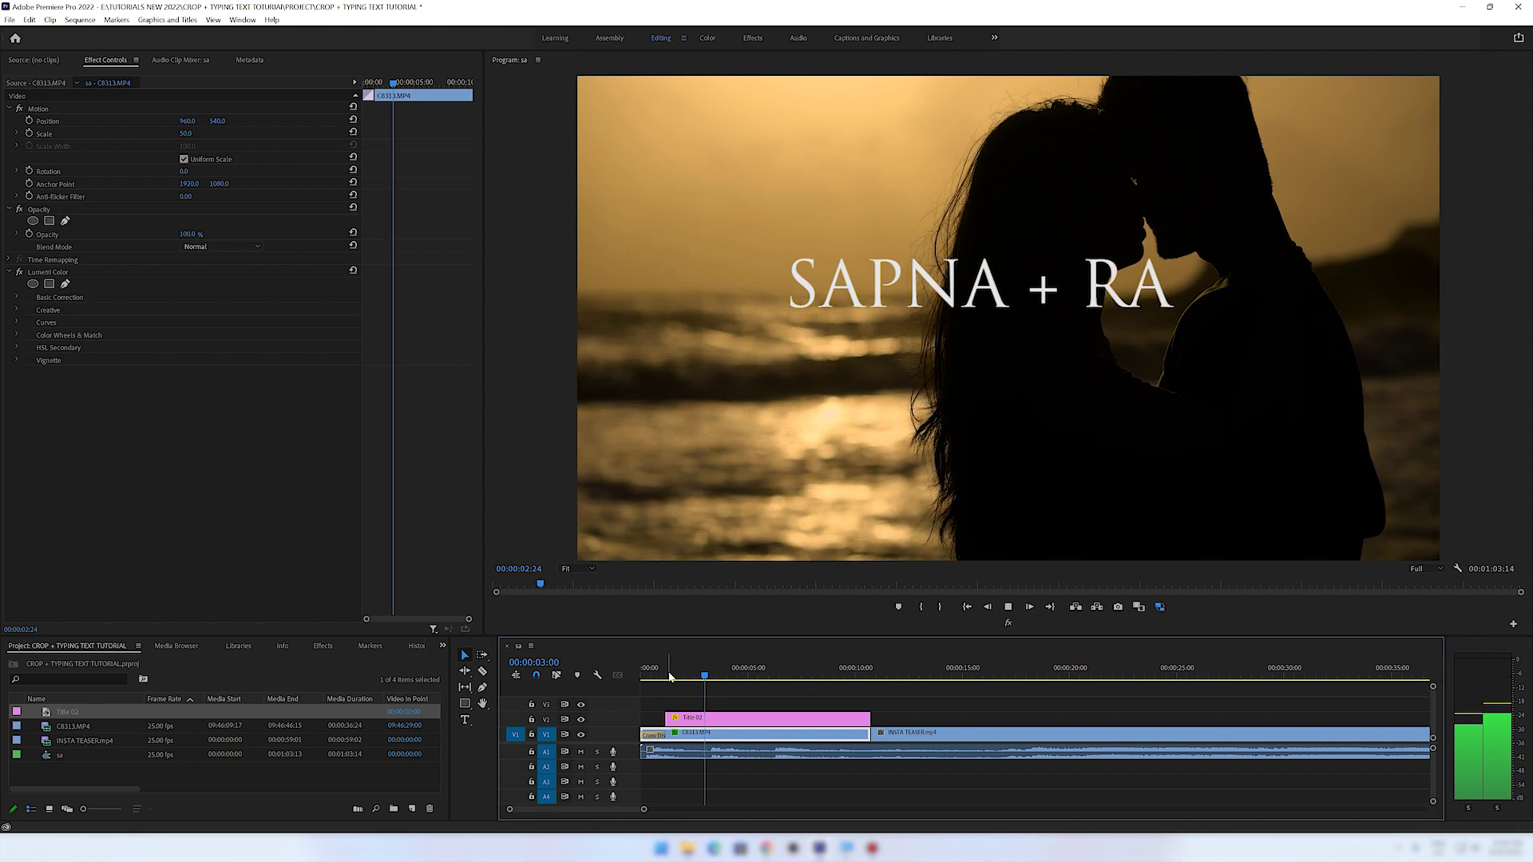
key("space")
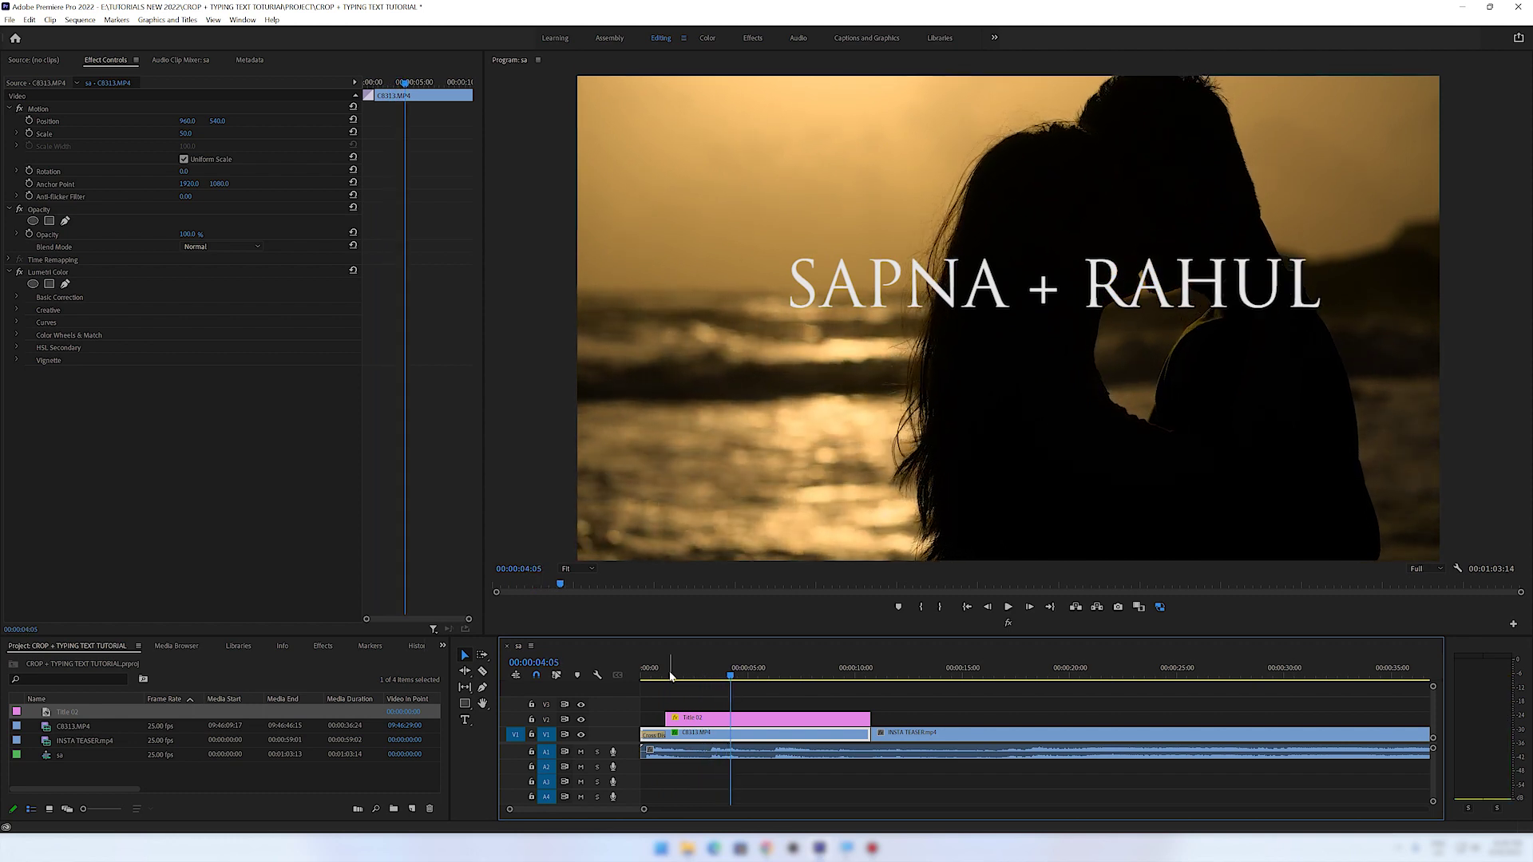
left_click(671, 677)
key("space")
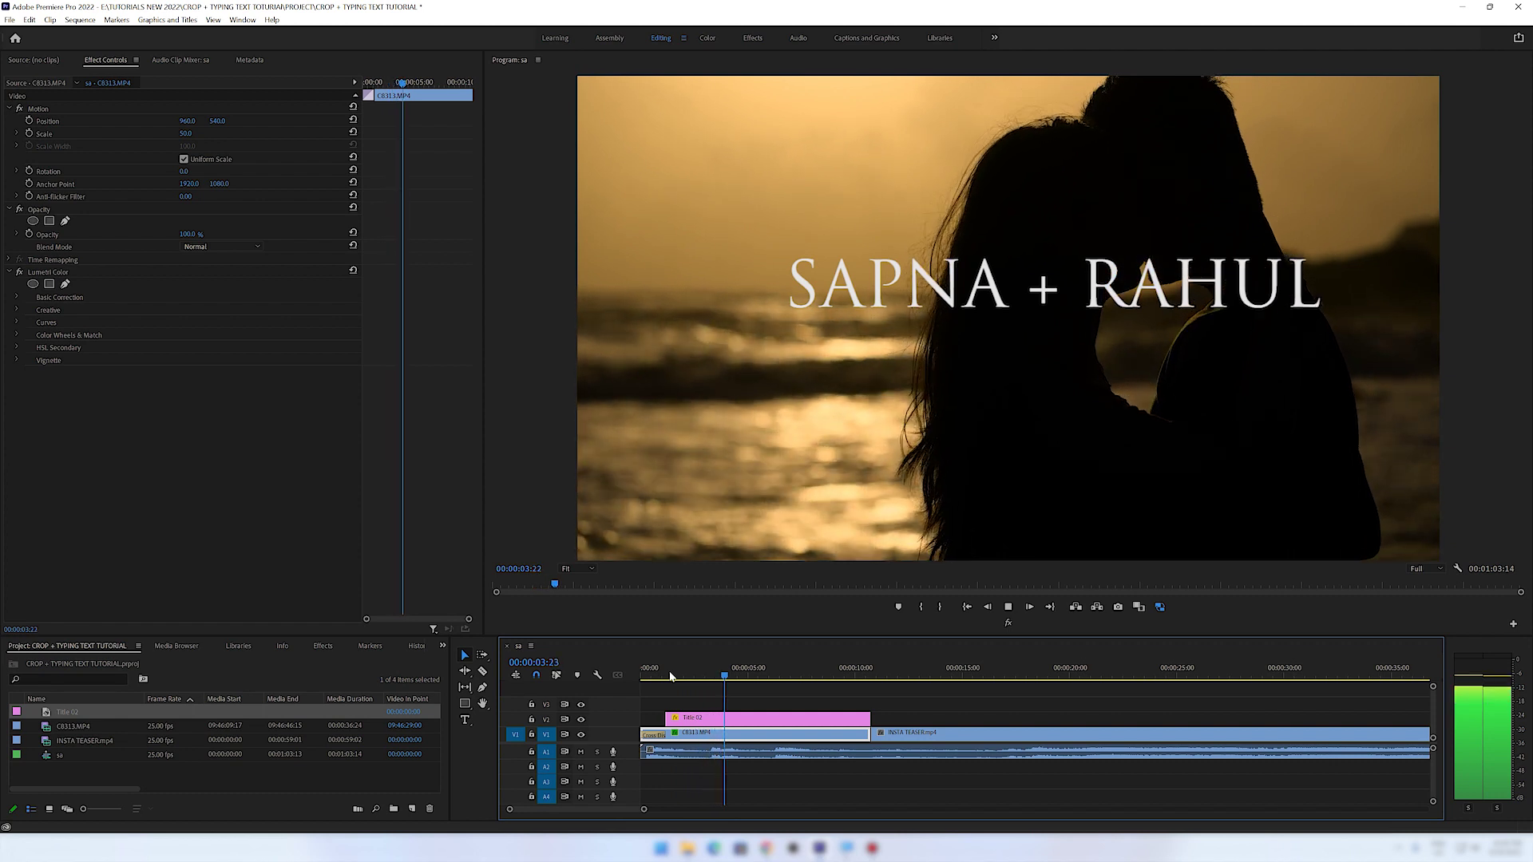
key("space")
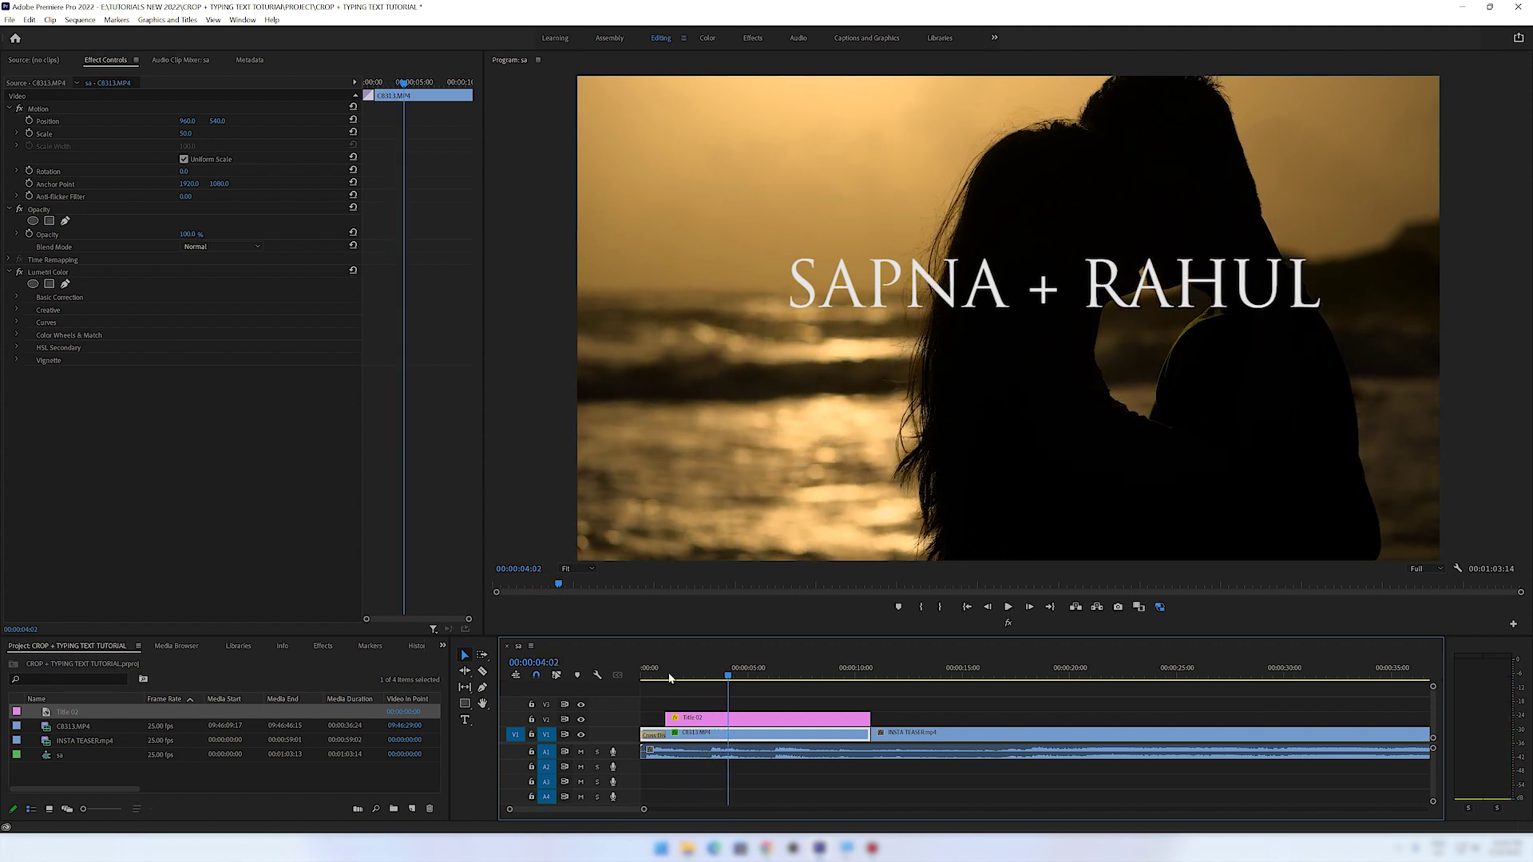
left_click(767, 848)
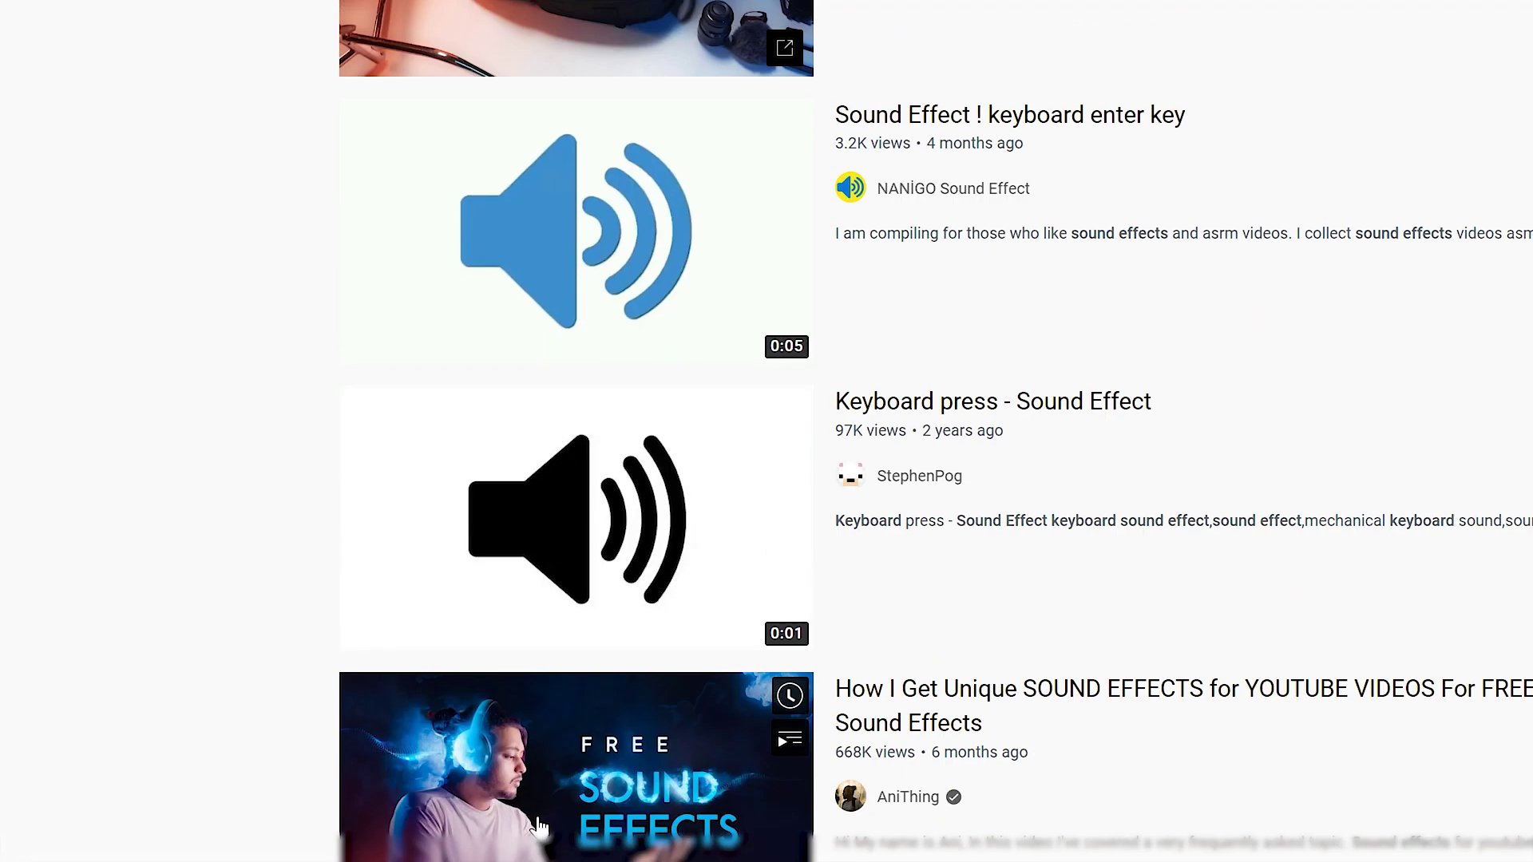
Open the 'Keyboard press - Sound Effect' YouTube video, replay its keypress, and select its URL.
left_click(631, 451, "ctrl")
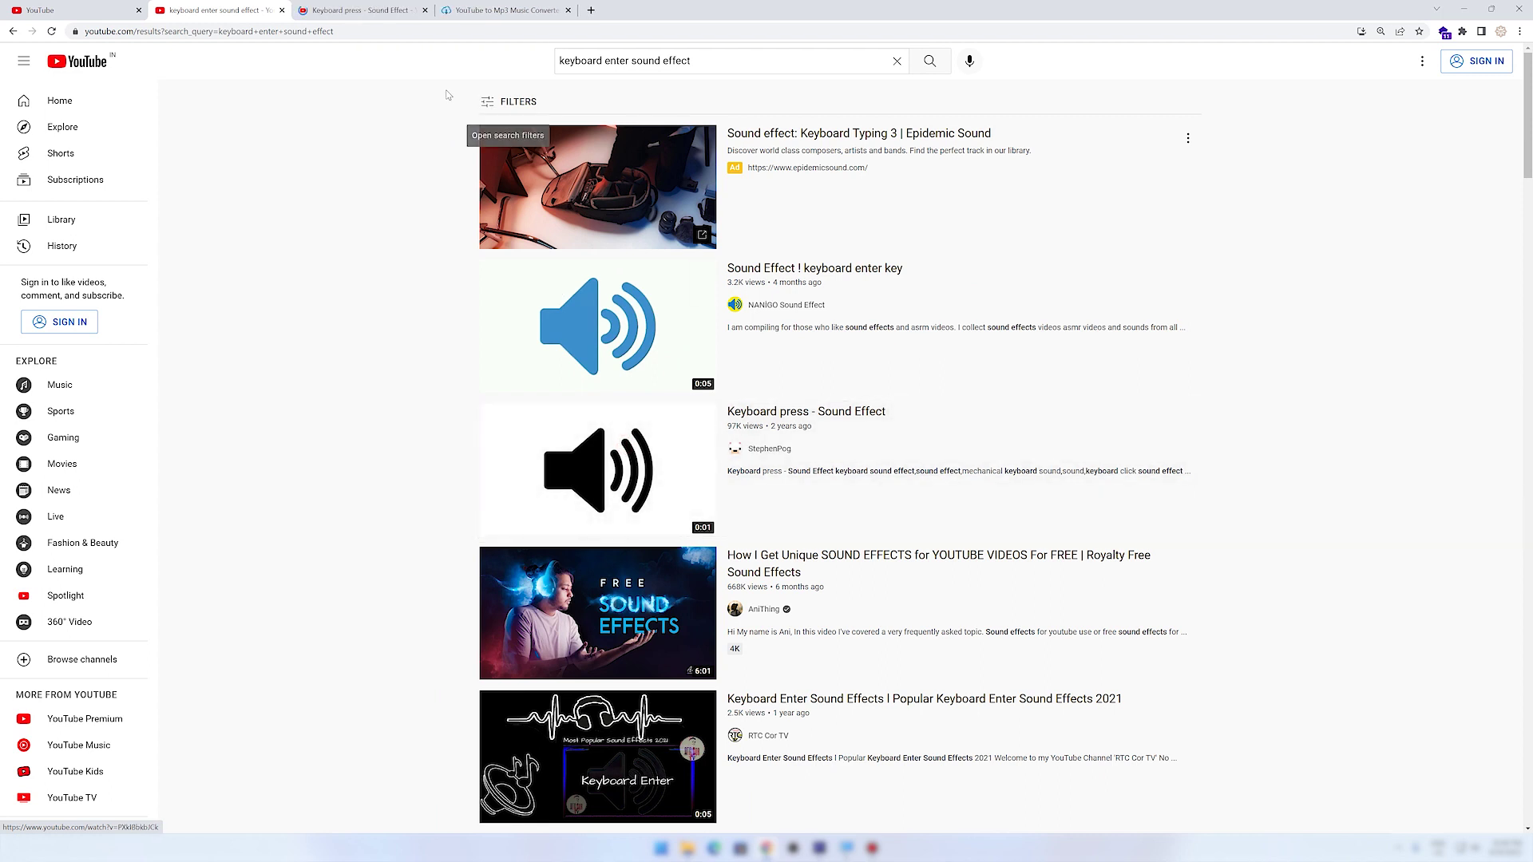
left_click(395, 11)
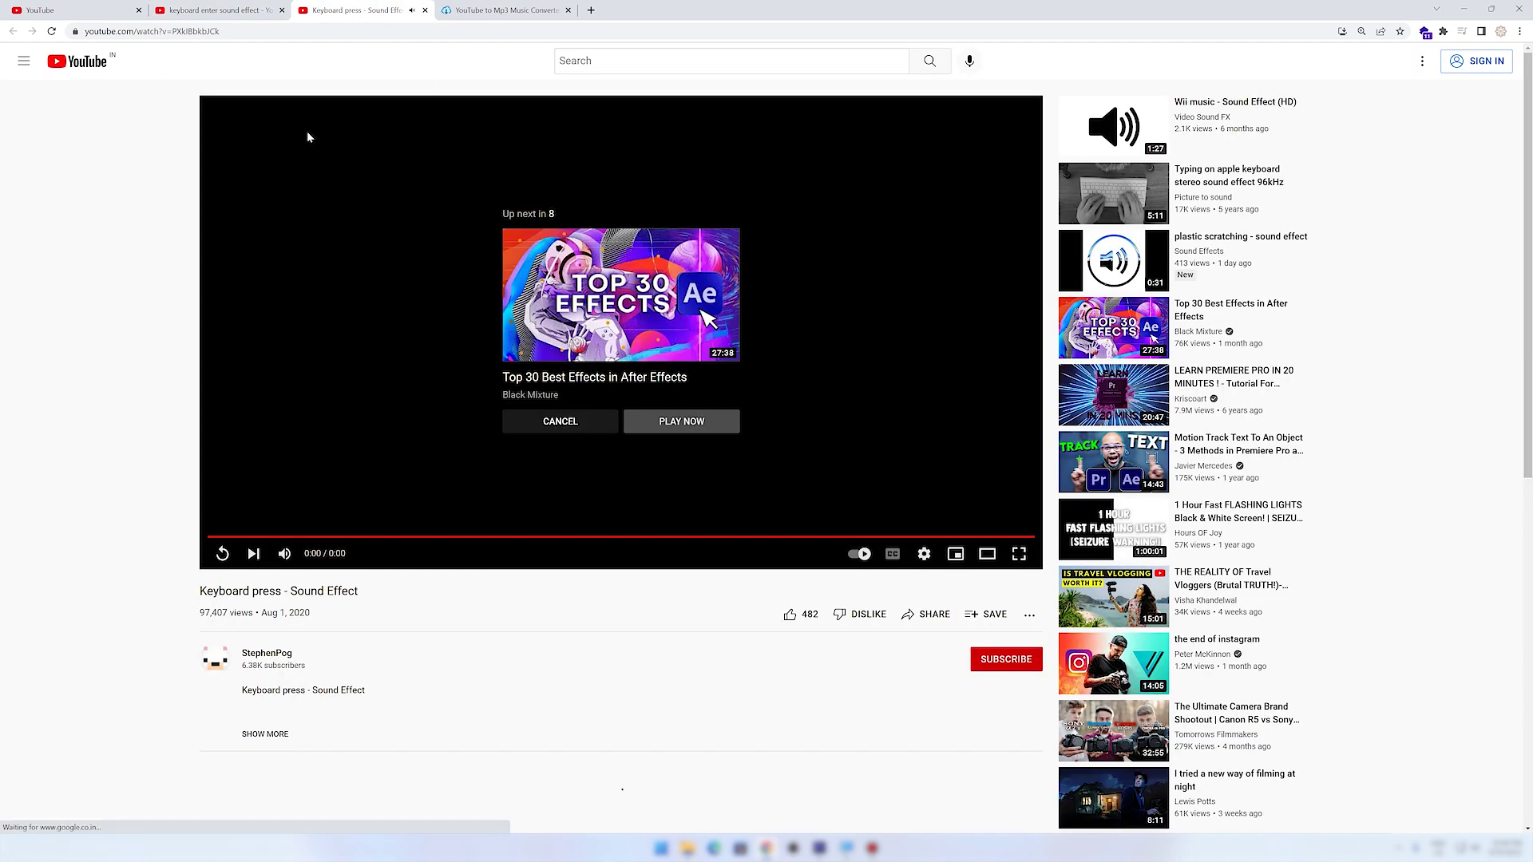
left_click(244, 536)
left_click(243, 536)
left_click(244, 536)
left_click(244, 537)
left_click(244, 537)
left_click(244, 536)
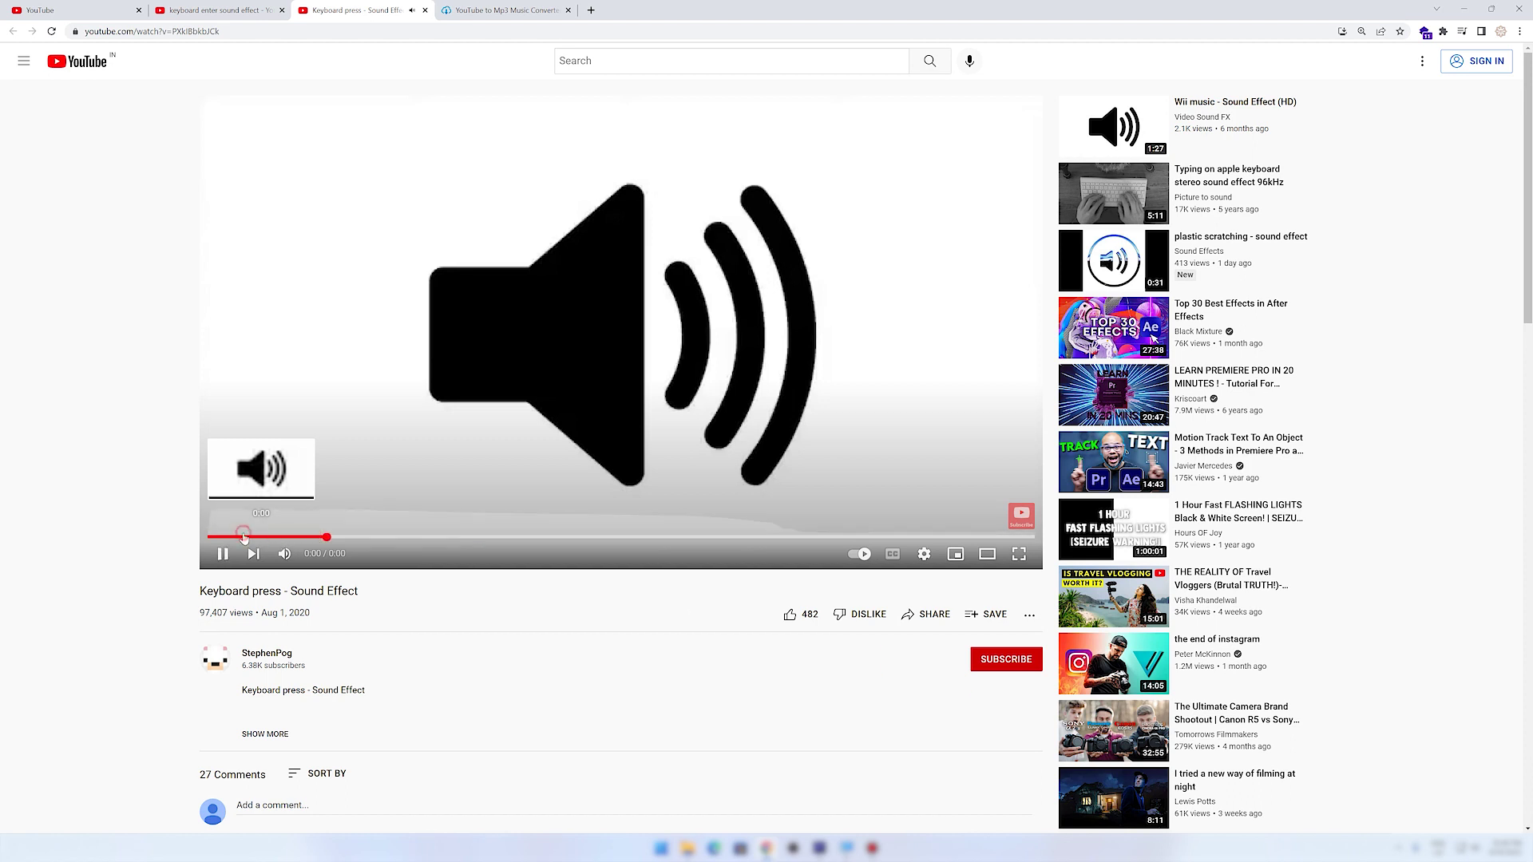
left_click(244, 536)
left_click(243, 536)
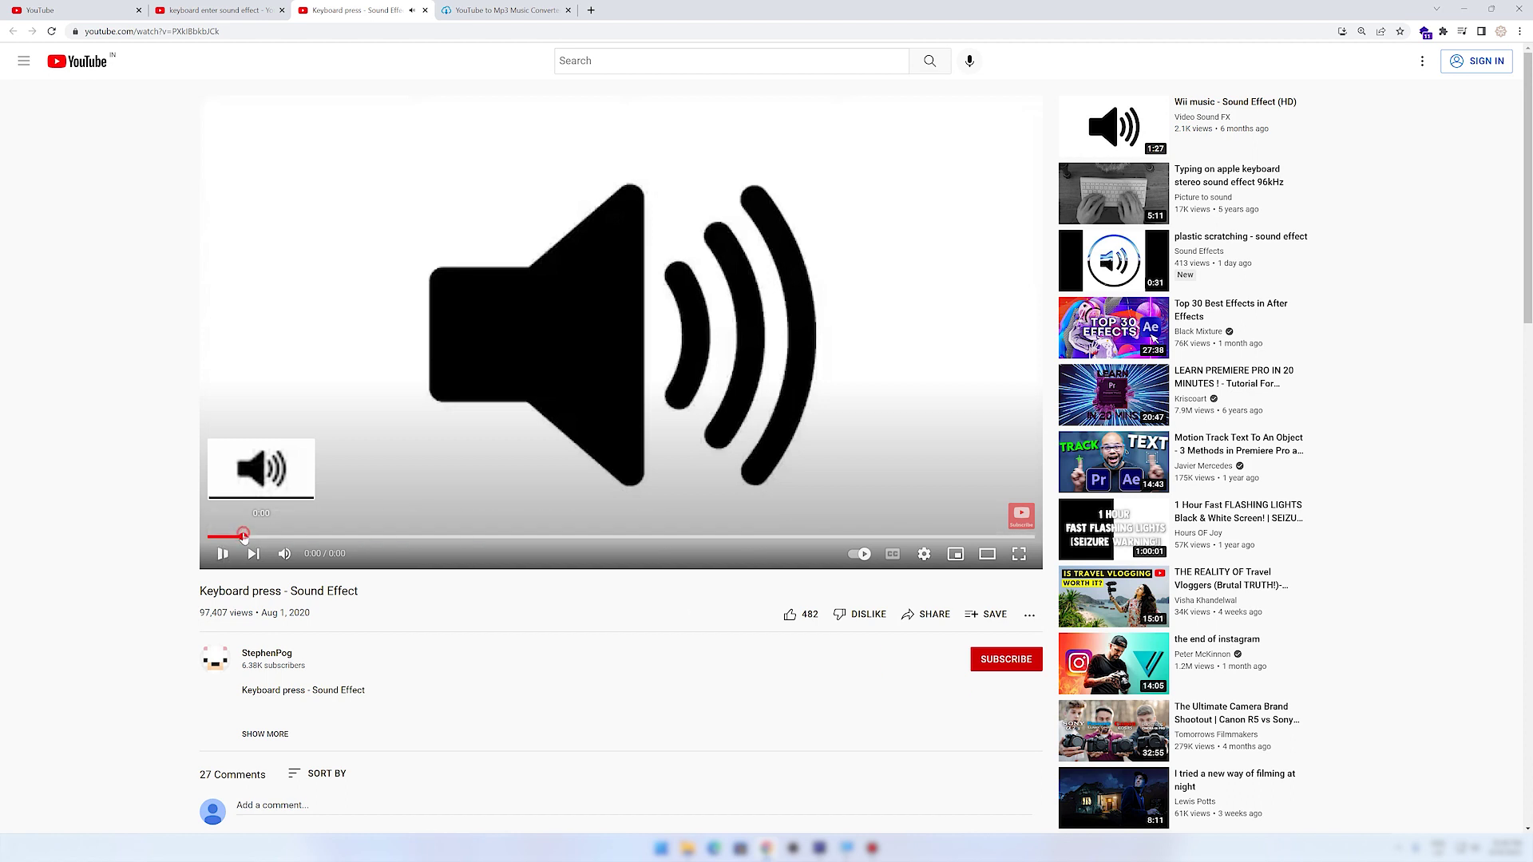
left_click(379, 401)
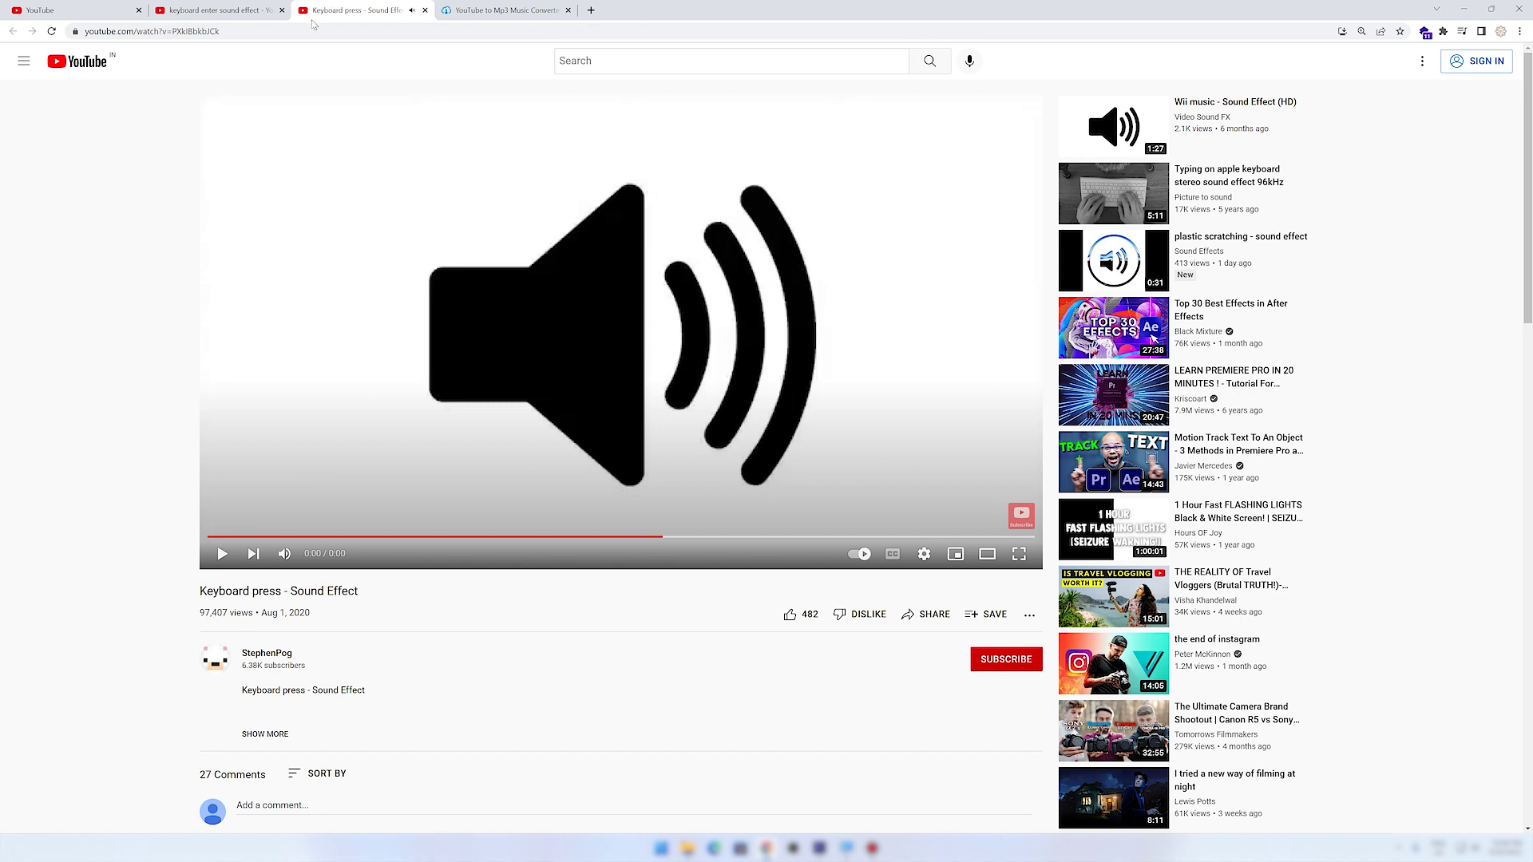
left_click(308, 30)
Convert the pasted video link to MP3 in YTMP3, download it, and close the ad tabs.
left_click(462, 7)
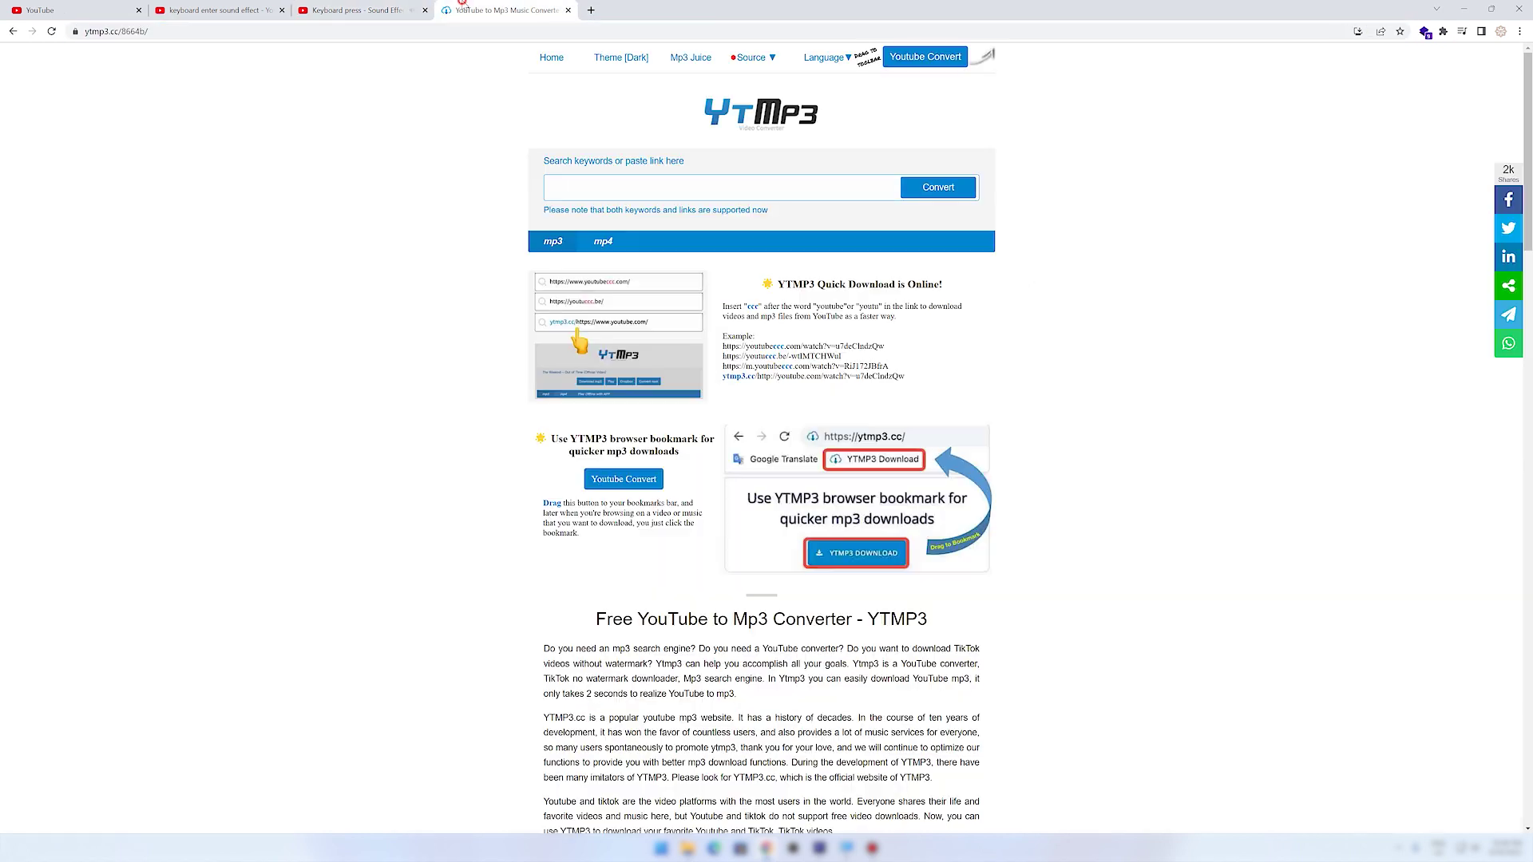
key("ctrl+v")
key("Return")
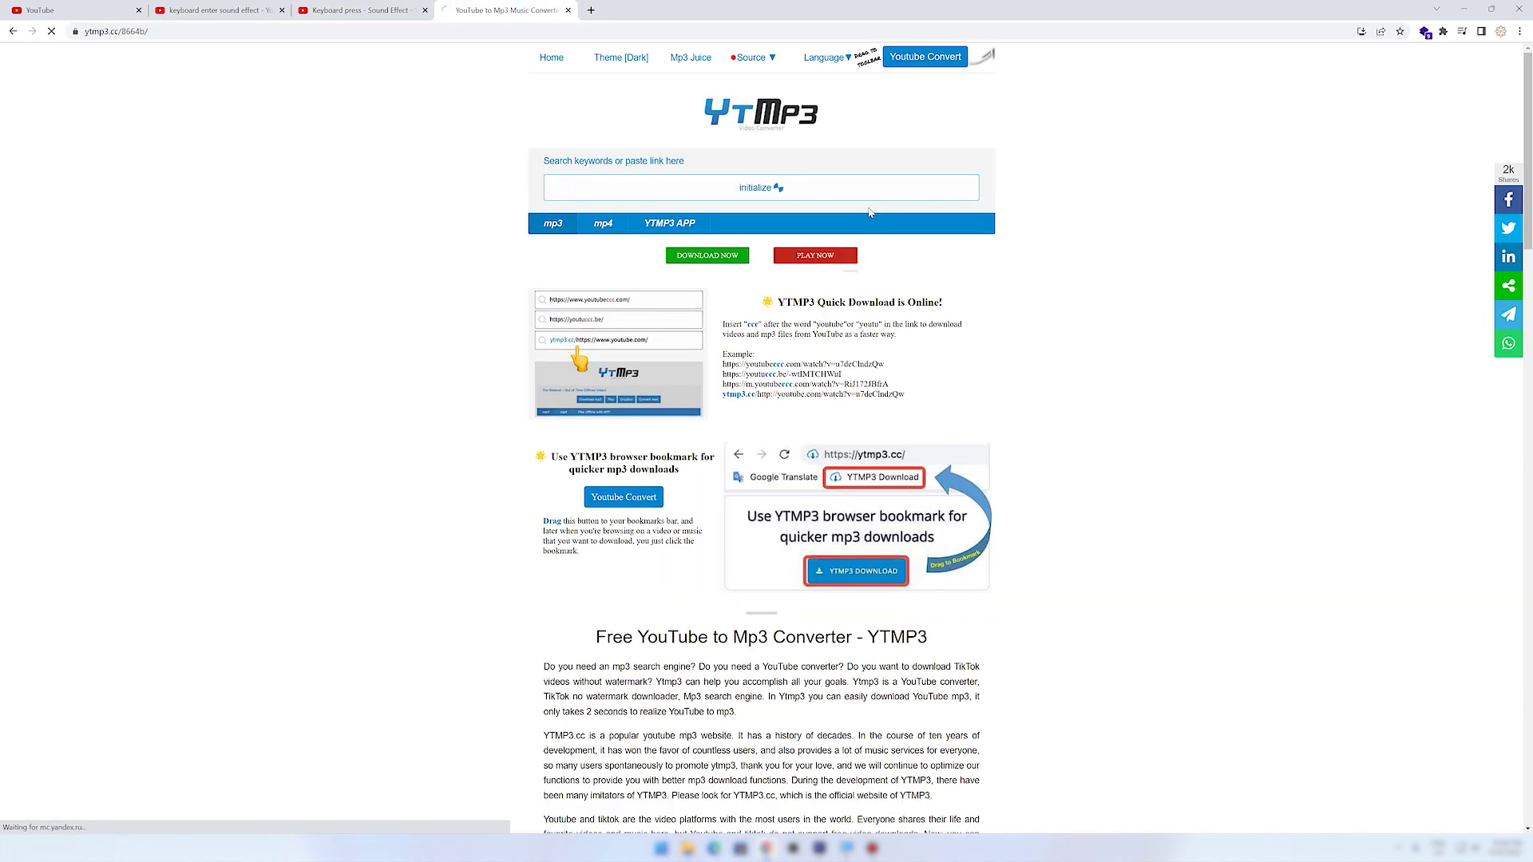
left_click(695, 186)
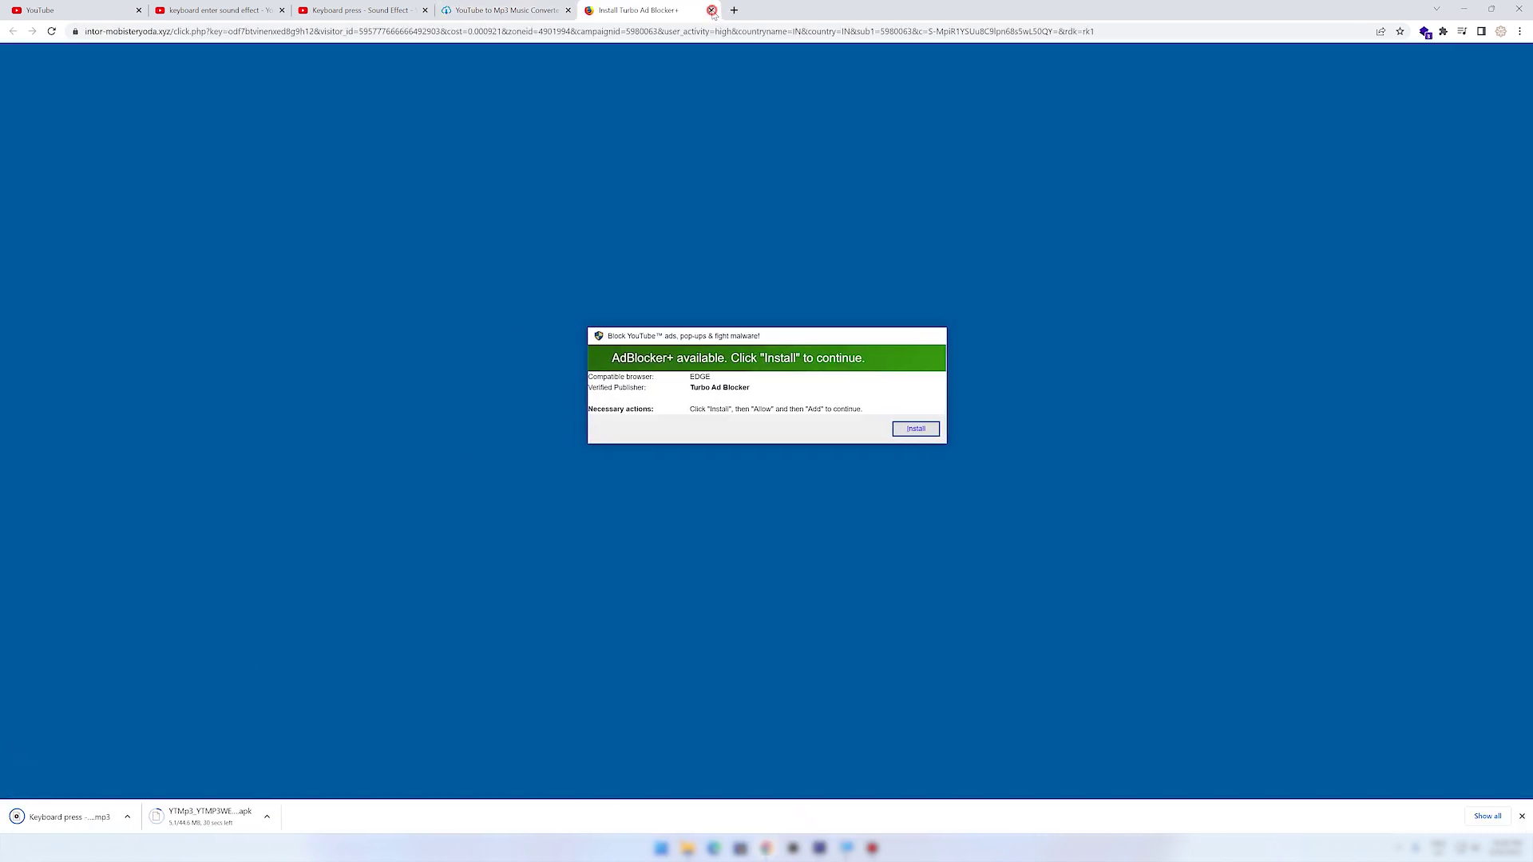
left_click(711, 11)
left_click(570, 10)
Drag the downloaded Keyboard press MP3 from its folder onto Premiere's audio track A3.
left_click(129, 823)
left_click(149, 779)
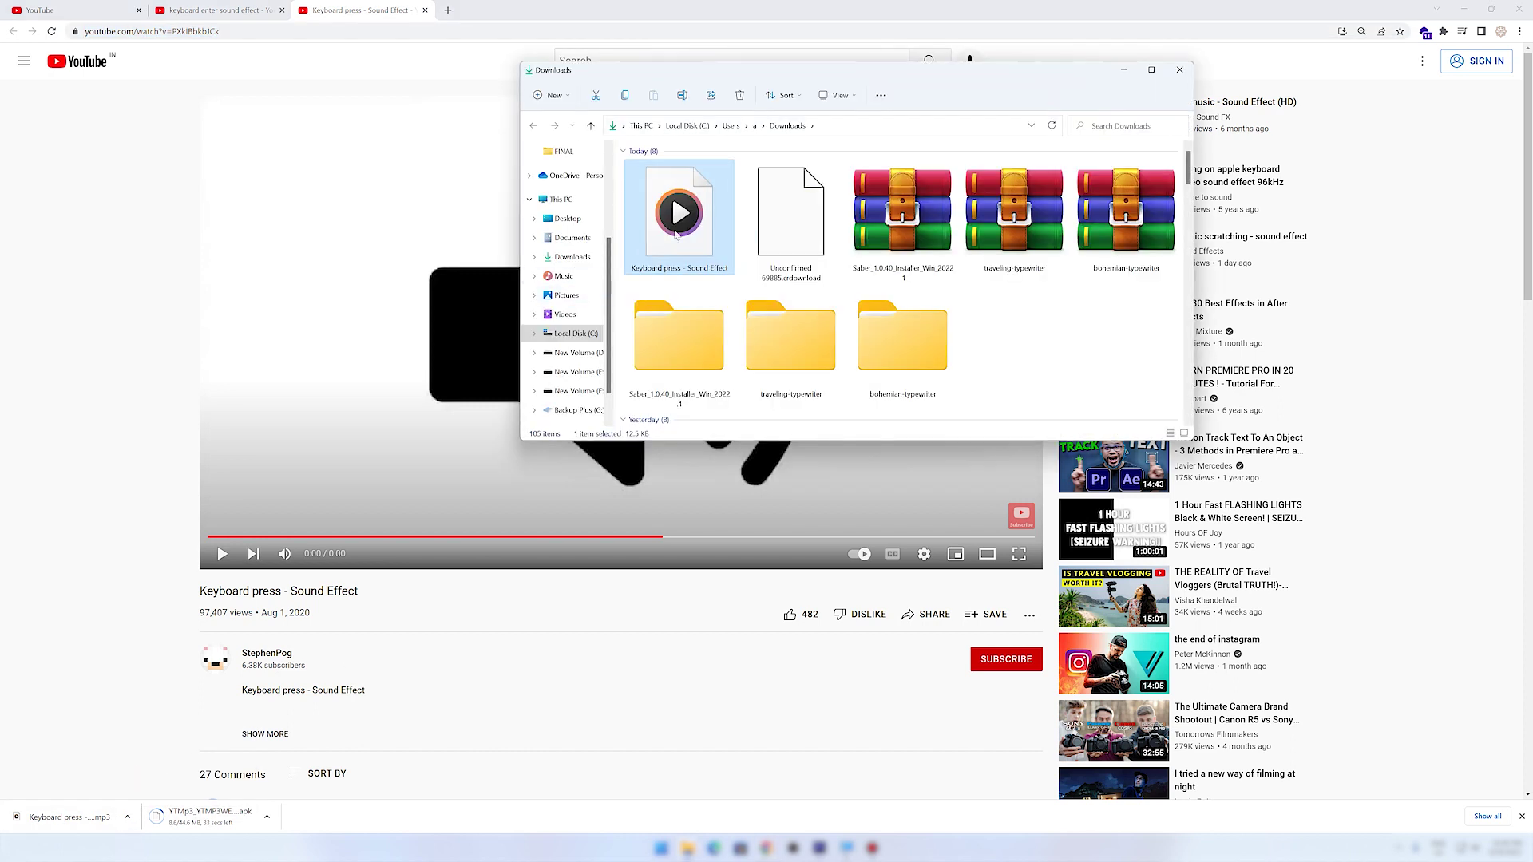
mouse_move(675, 233)
left_mouse_down()
mouse_move(739, 796)
mouse_move(736, 781)
left_mouse_up()
key("alt+Tab")
key("alt+Tab")
left_click(675, 670)
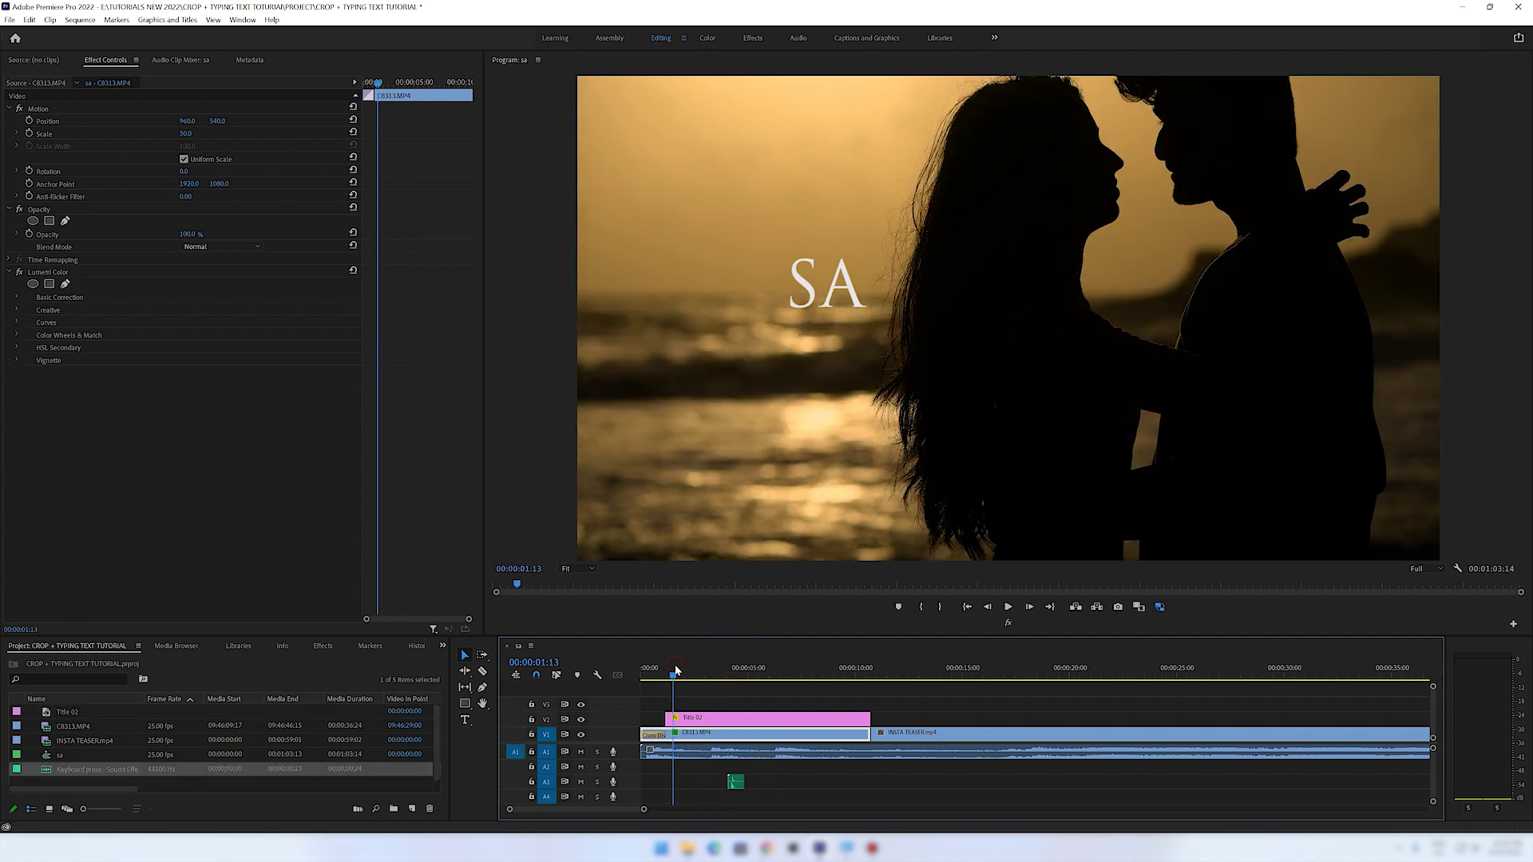
Move the keyboard sound clip onto track A2 at the playhead where S appears.
key("equal")
key("equal")
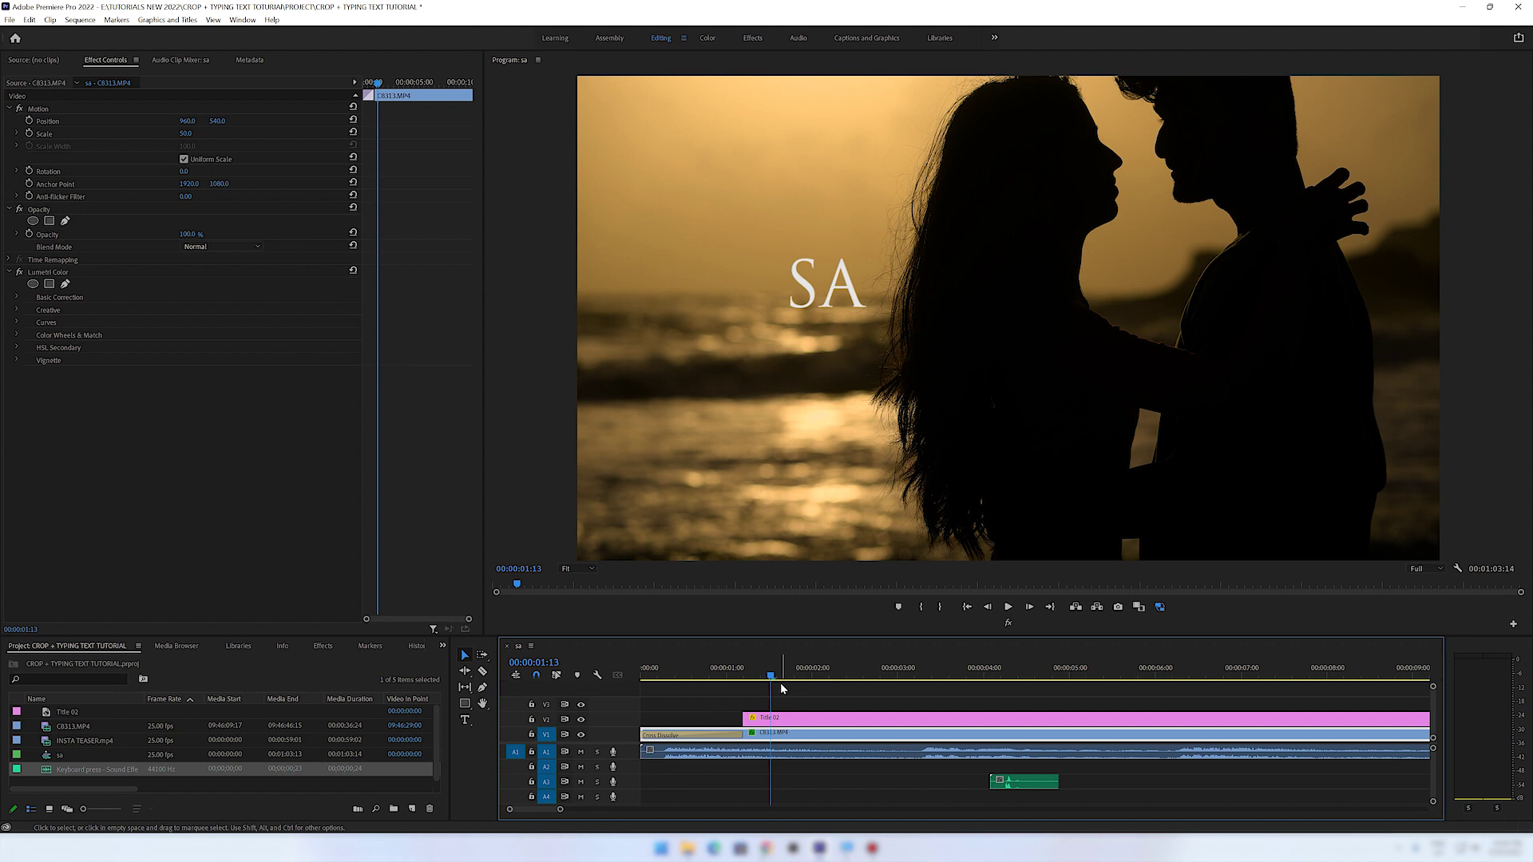
left_click_drag(781, 689, 740, 682)
left_click(1016, 787)
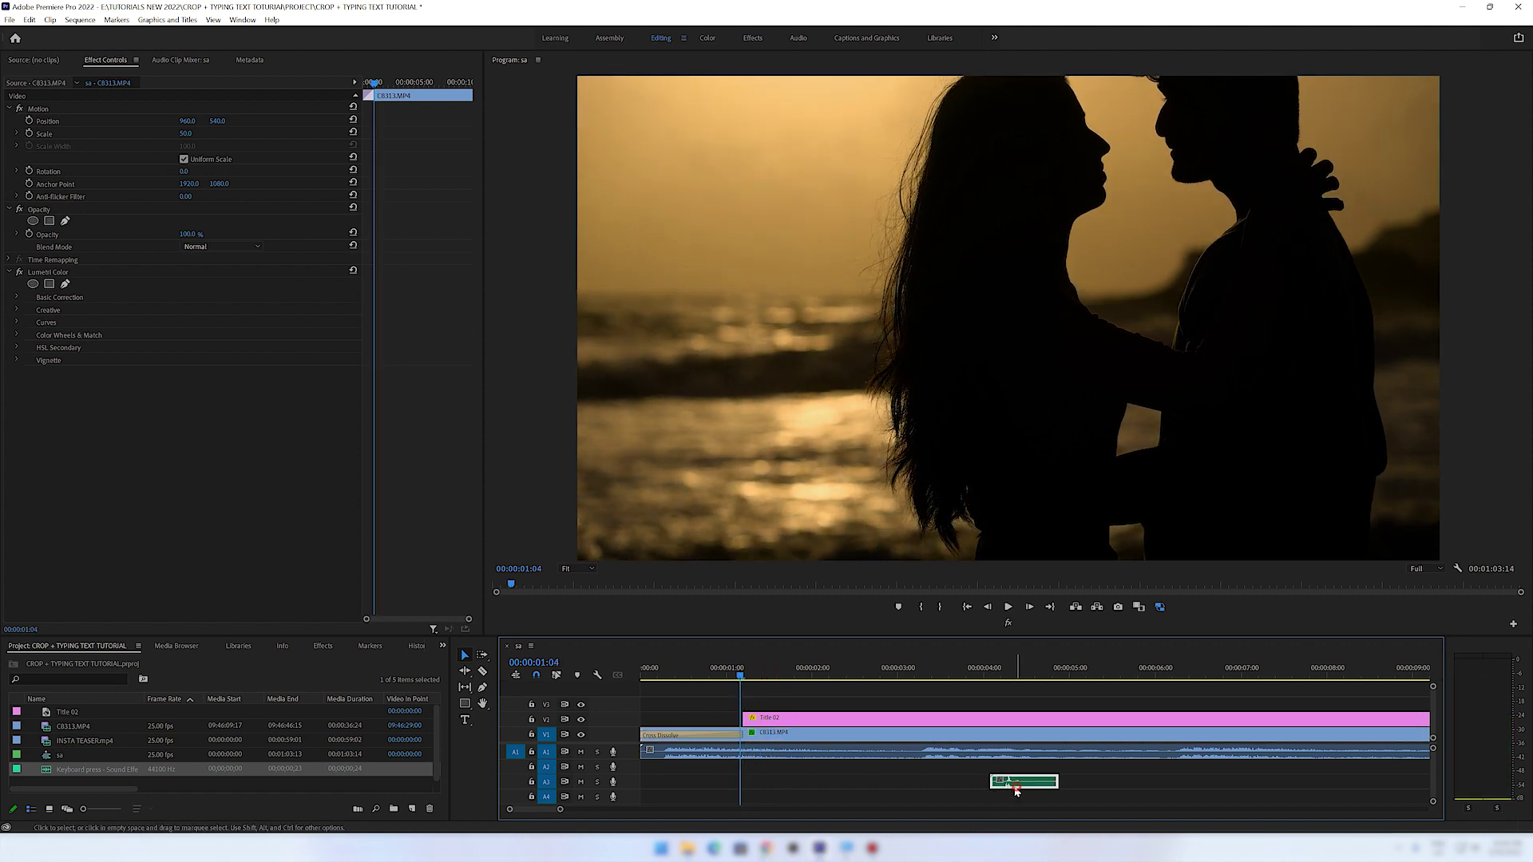
left_click_drag(1016, 787, 770, 766)
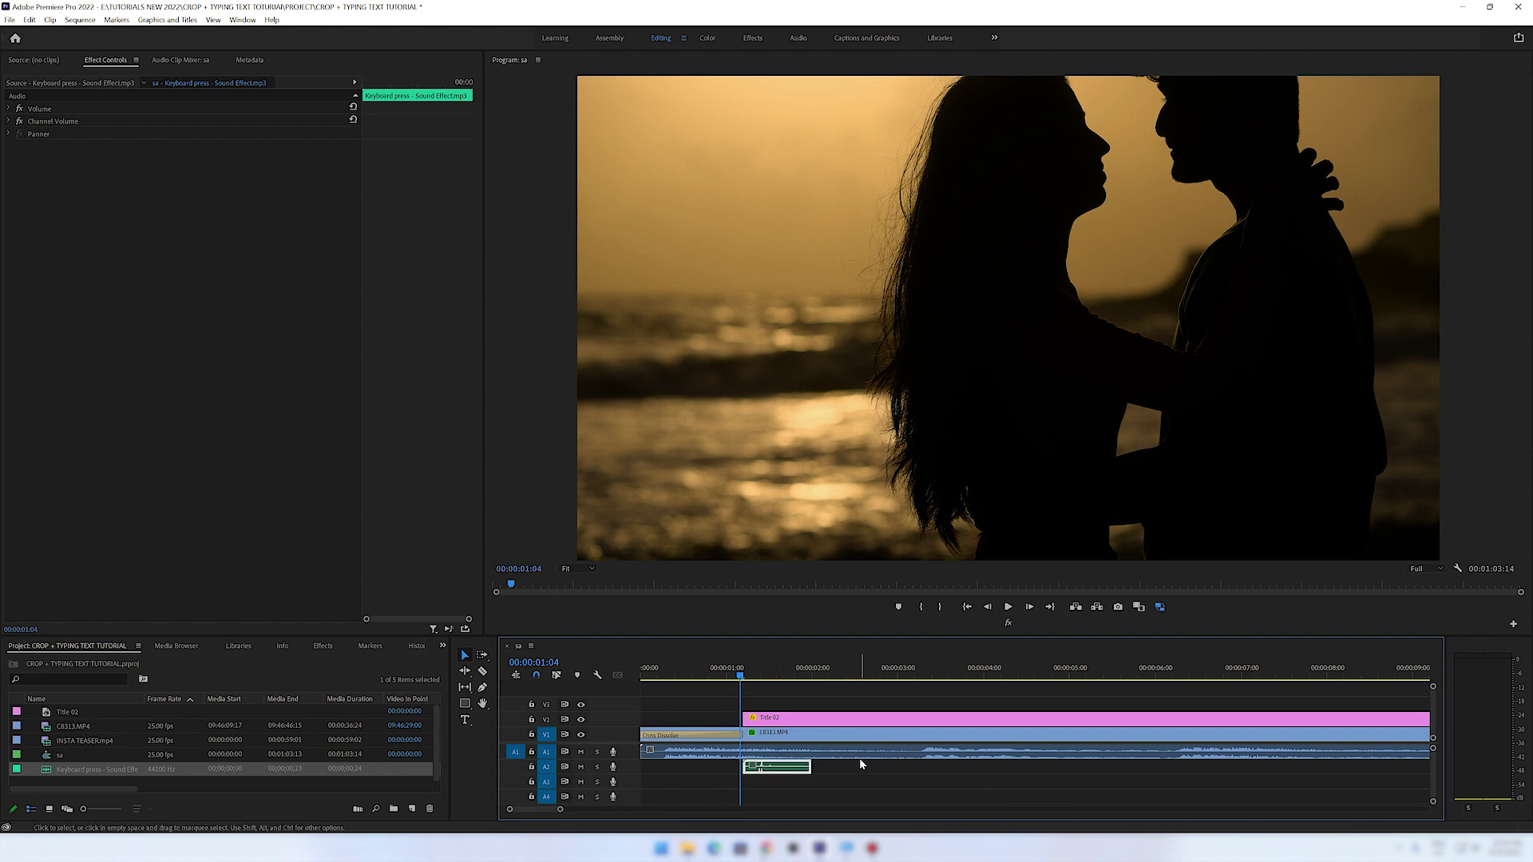
Trim both ends of the sound down to a short keypress on the letter S.
key("Right")
key("Right")
key("Right")
key("equal")
key("equal")
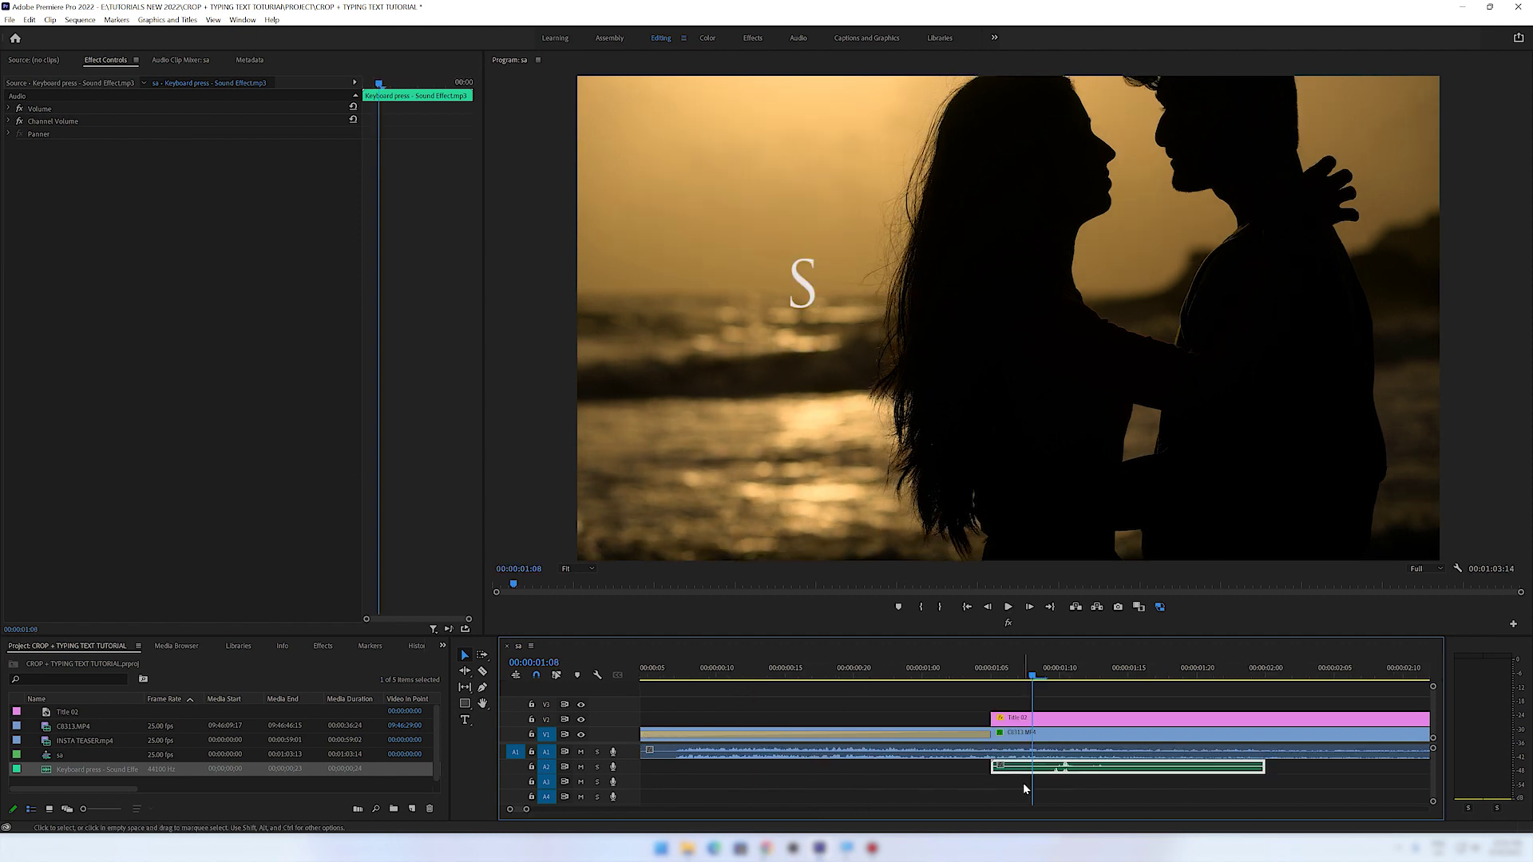
mouse_move(992, 767)
left_mouse_down()
mouse_move(1047, 767)
mouse_move(1027, 768)
left_mouse_up()
key("space")
key("space")
left_click_drag(1209, 768, 1072, 773)
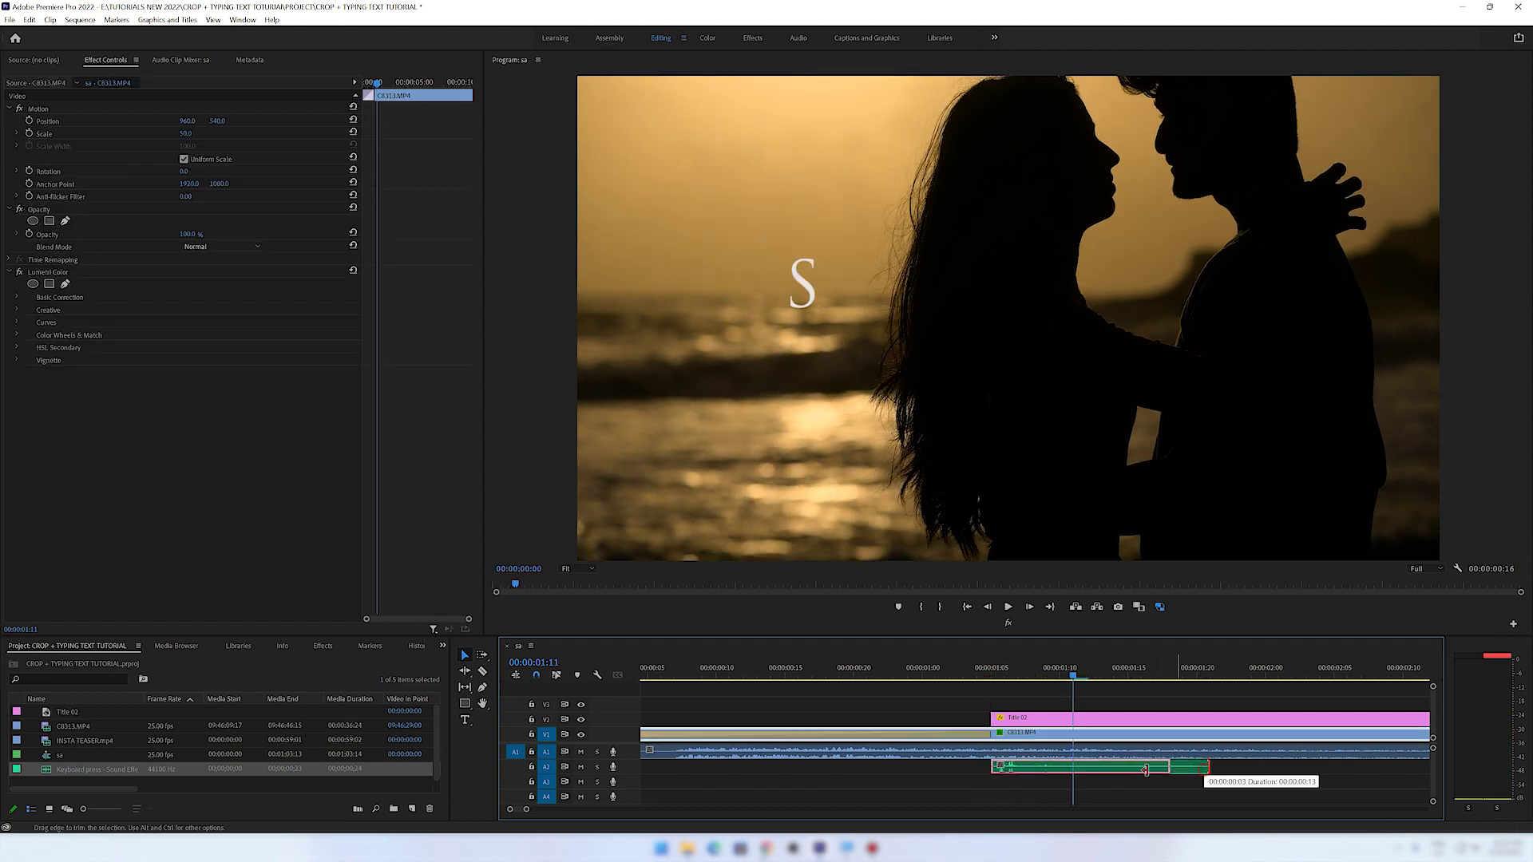
mouse_move(1098, 675)
left_mouse_down()
mouse_move(1130, 679)
mouse_move(1090, 693)
left_mouse_up()
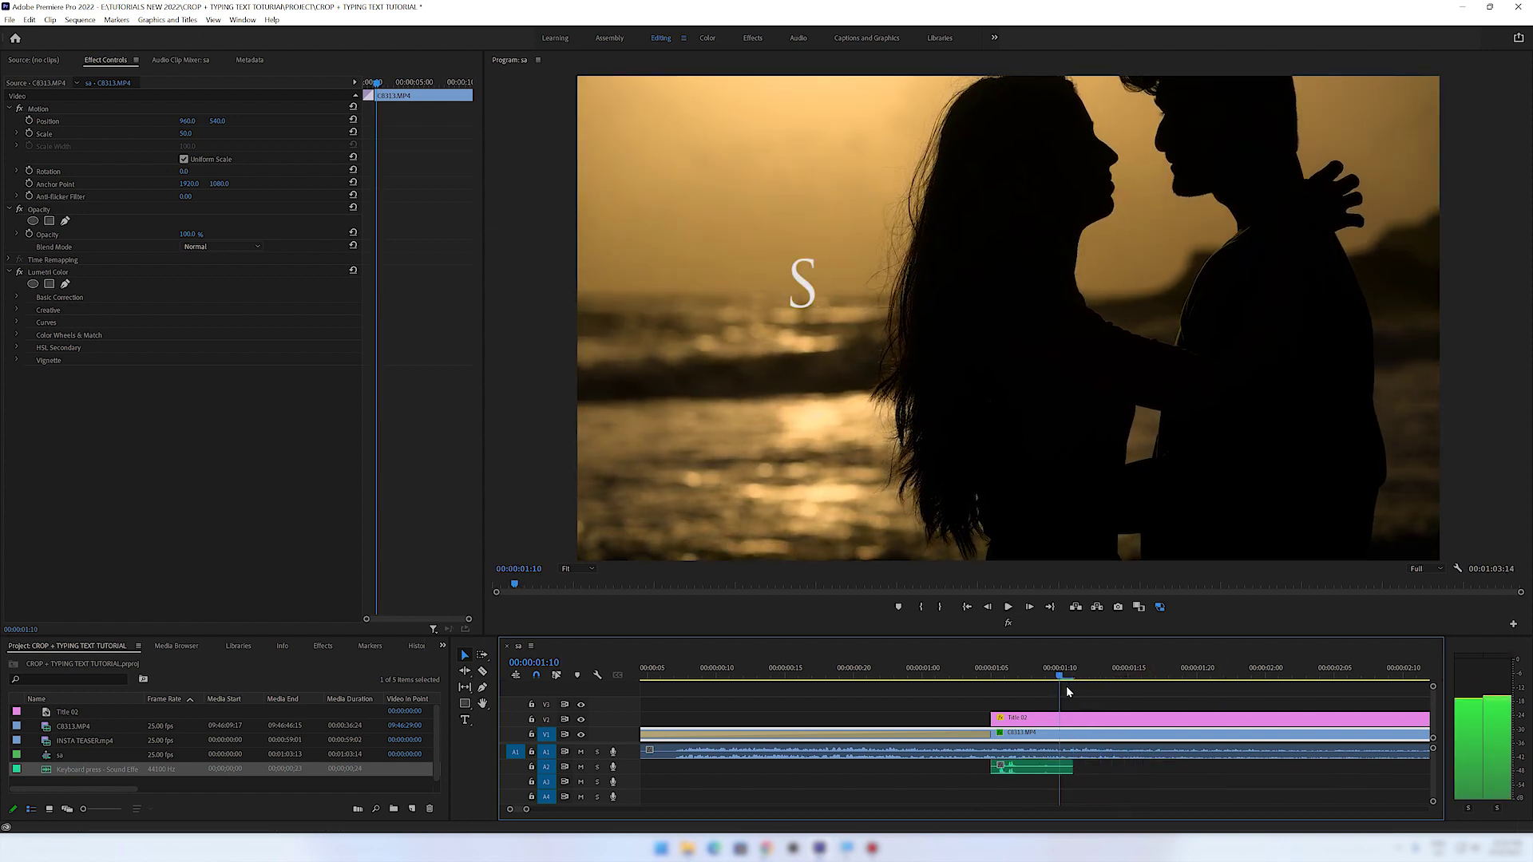
Alt-drag a second keypress copy onto A2 and trim it to end where A appears.
left_click(1040, 768)
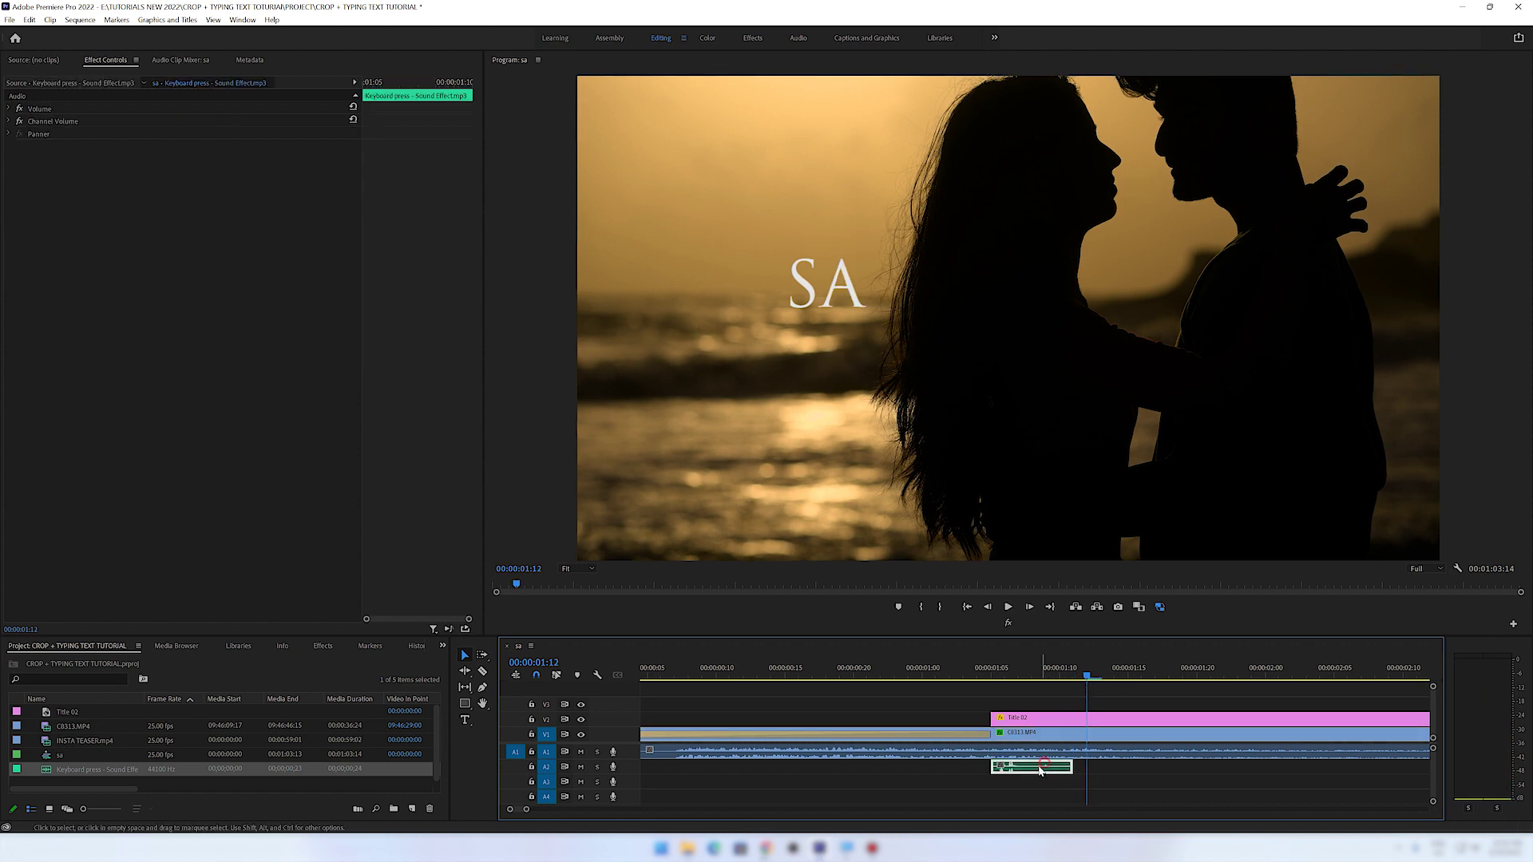
left_click_drag(1035, 775, 1140, 772)
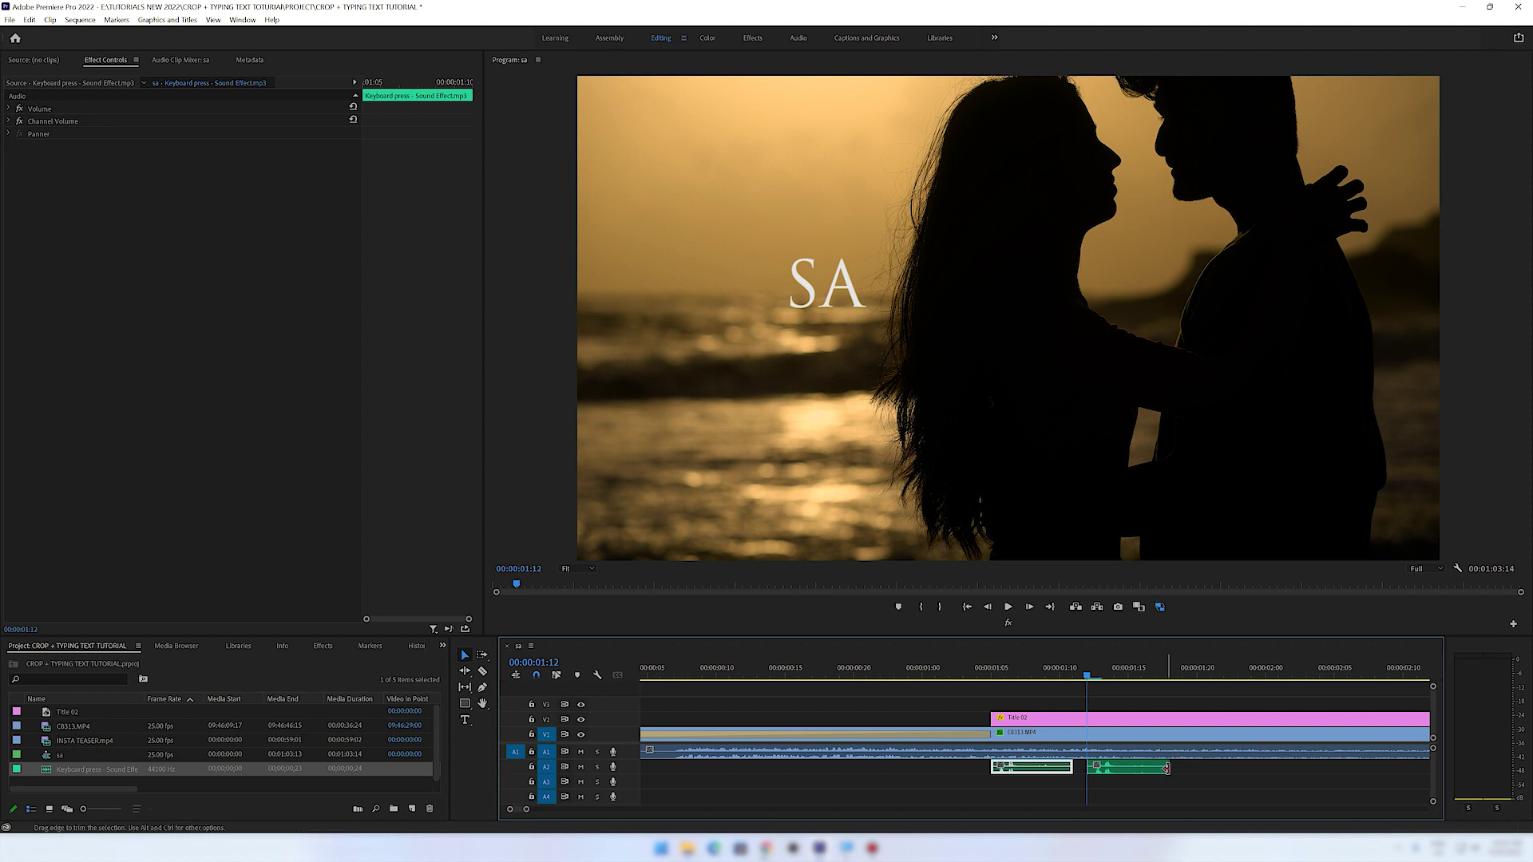
left_click(1181, 752)
left_click_drag(1083, 685, 1062, 682)
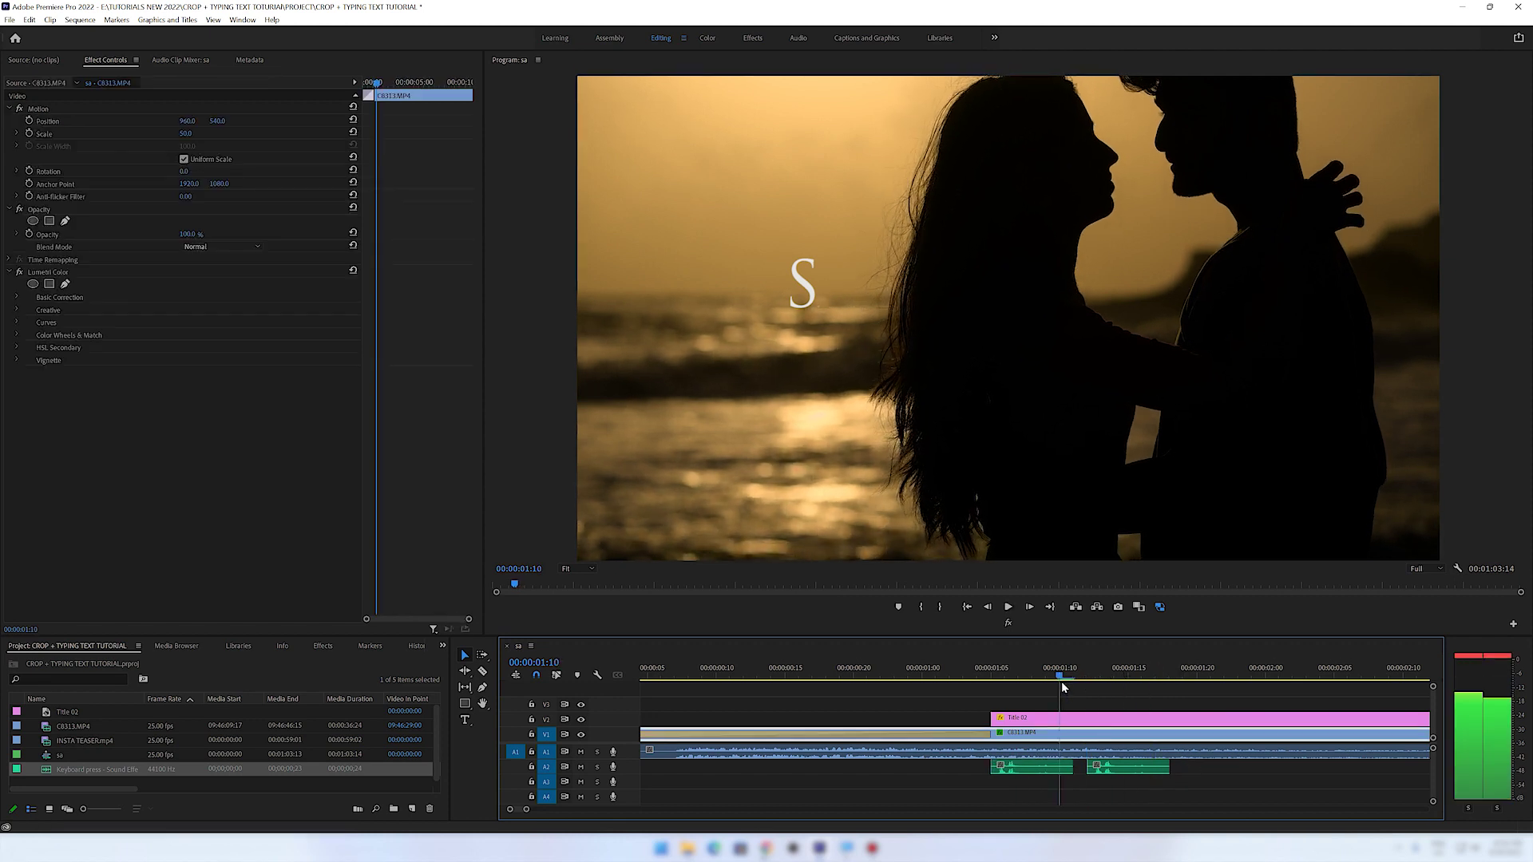
left_click_drag(1130, 768, 1106, 769)
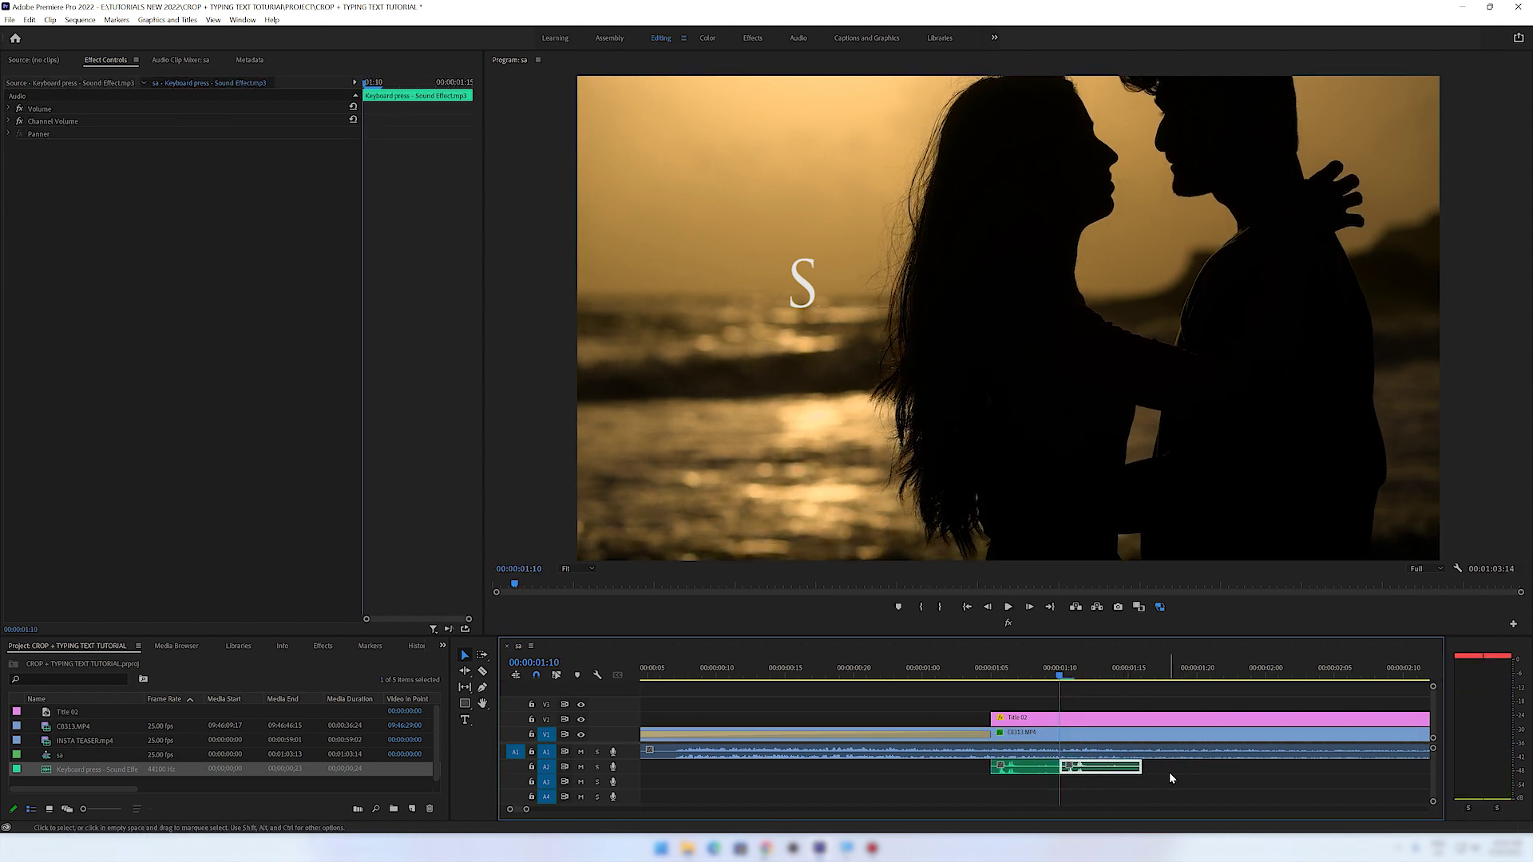
key("shift+Right")
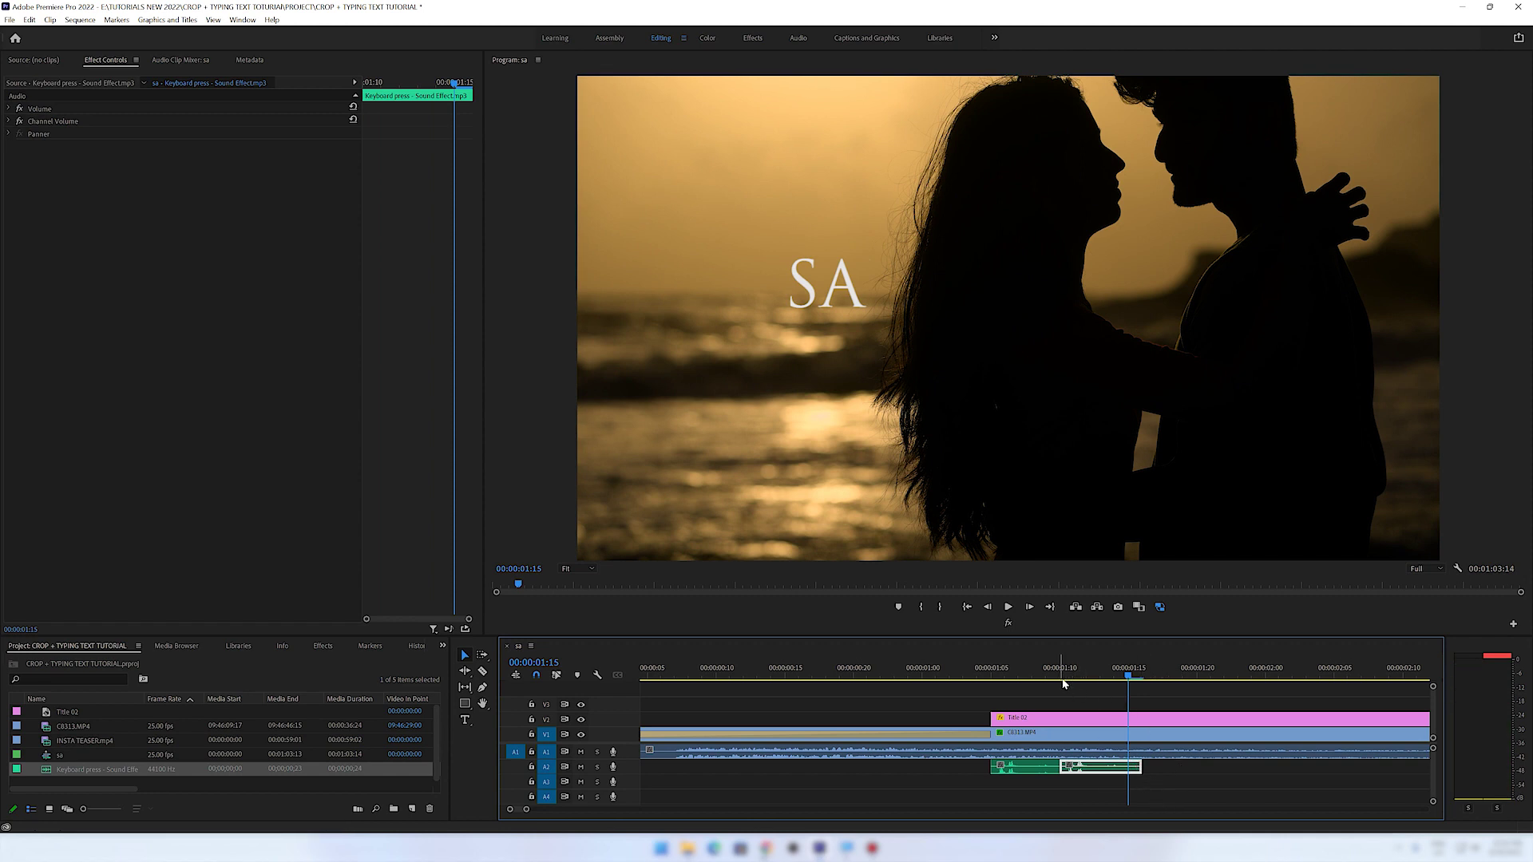
mouse_move(1095, 778)
left_mouse_down()
mouse_move(1059, 785)
mouse_move(1095, 774)
left_mouse_up()
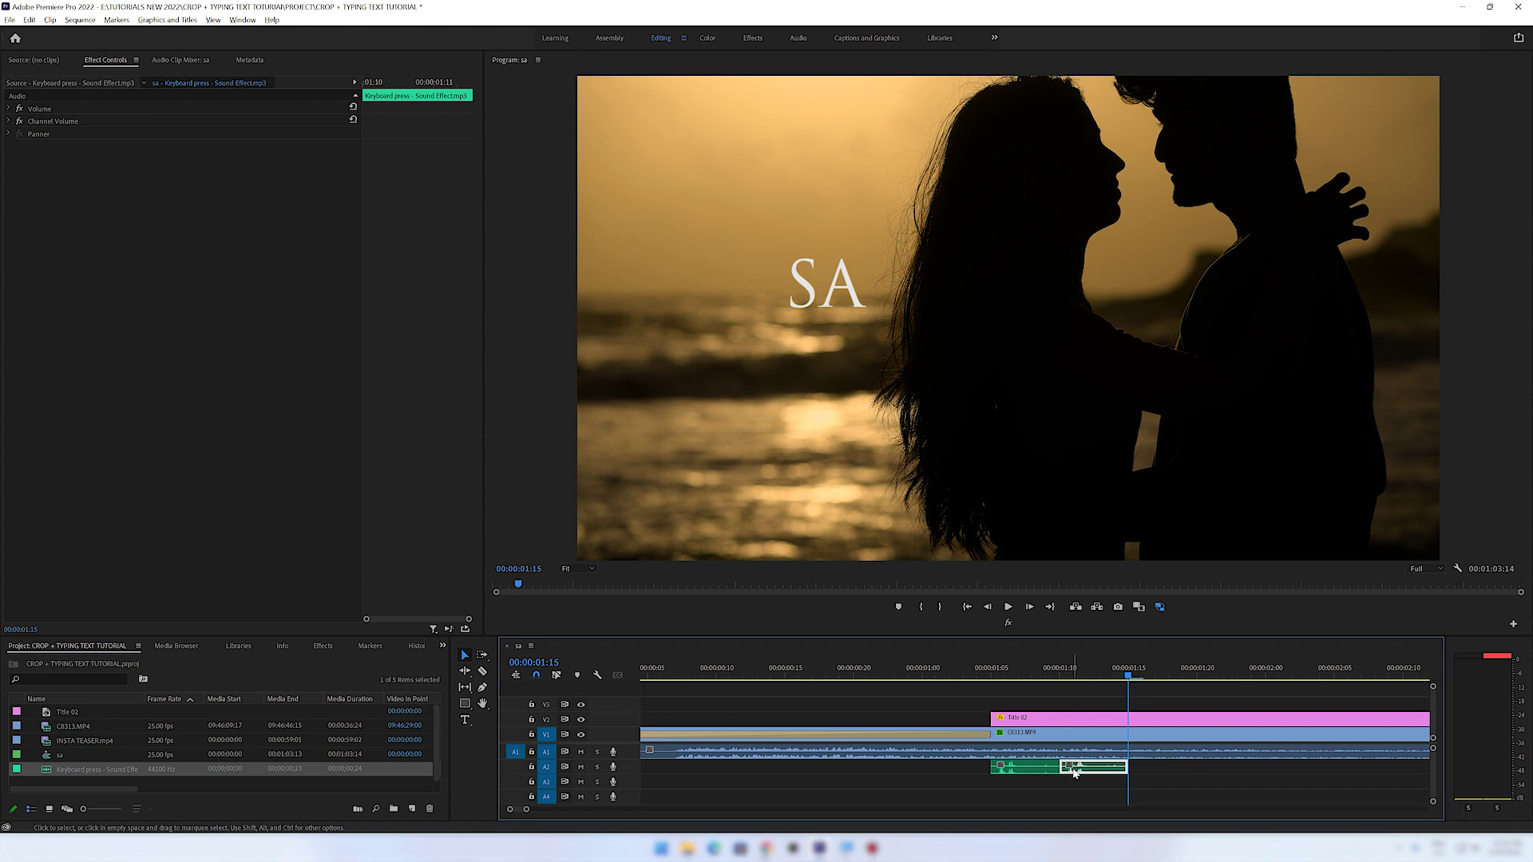
Duplicate the keypress clips further along A2 to span the title, then preview playback.
left_click_drag(1093, 775, 1234, 766)
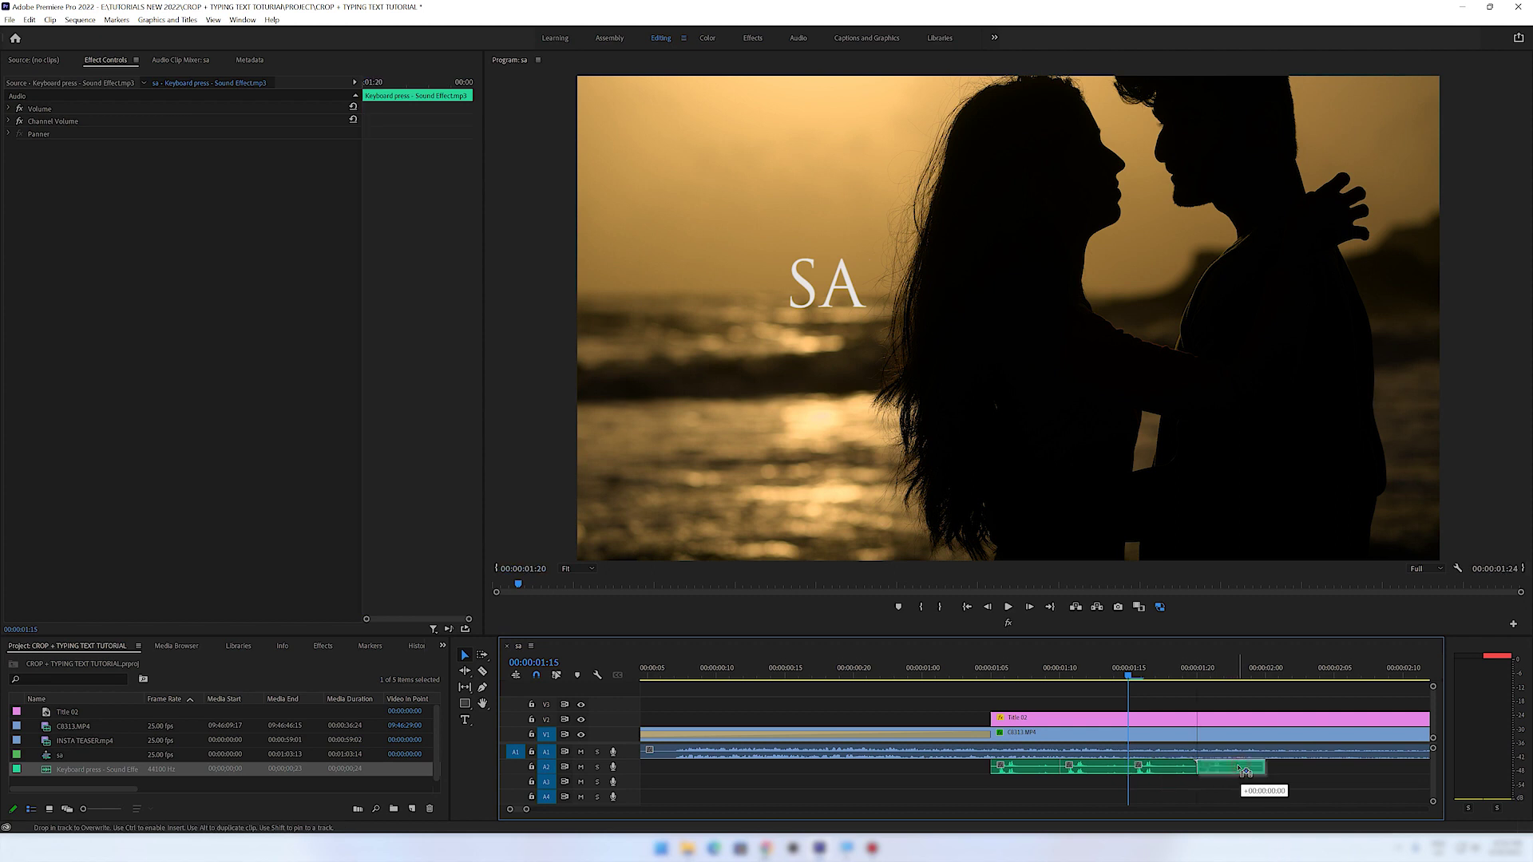
left_click_drag(527, 809, 569, 809)
mouse_move(981, 797)
left_mouse_down()
mouse_move(802, 760)
mouse_move(922, 781)
left_mouse_up()
left_click(954, 789)
mouse_move(1018, 795)
left_mouse_down()
mouse_move(794, 760)
mouse_move(1020, 781)
left_mouse_up()
left_click(1048, 795)
key("space")
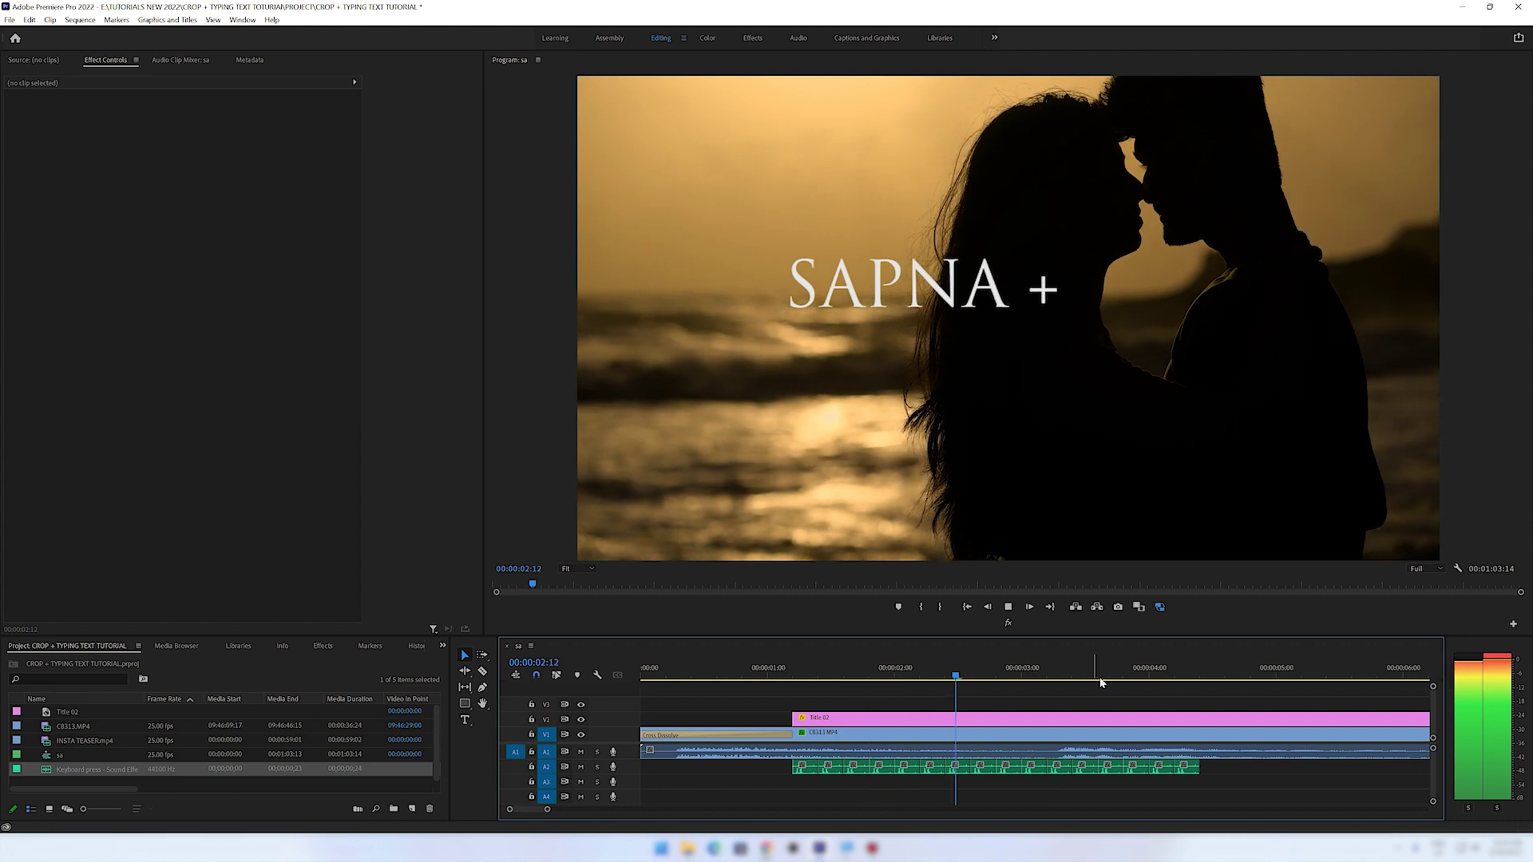
Replay the opening letters to check the keypress timing against the title.
left_click(918, 733)
left_click(801, 673)
key("space")
left_click(809, 673)
key("space")
key("space")
Delete the extra keyboard clip near P and shift the next clip later to match P.
key("equal")
mouse_move(979, 674)
left_mouse_down()
mouse_move(1089, 675)
mouse_move(1009, 675)
mouse_move(1088, 675)
mouse_move(1071, 679)
left_mouse_up()
left_click(1124, 769)
key("Delete")
left_click_drag(1072, 771, 1093, 772)
Replay the opening and align the keyboard sound with the frame where N appears.
left_click(1122, 734)
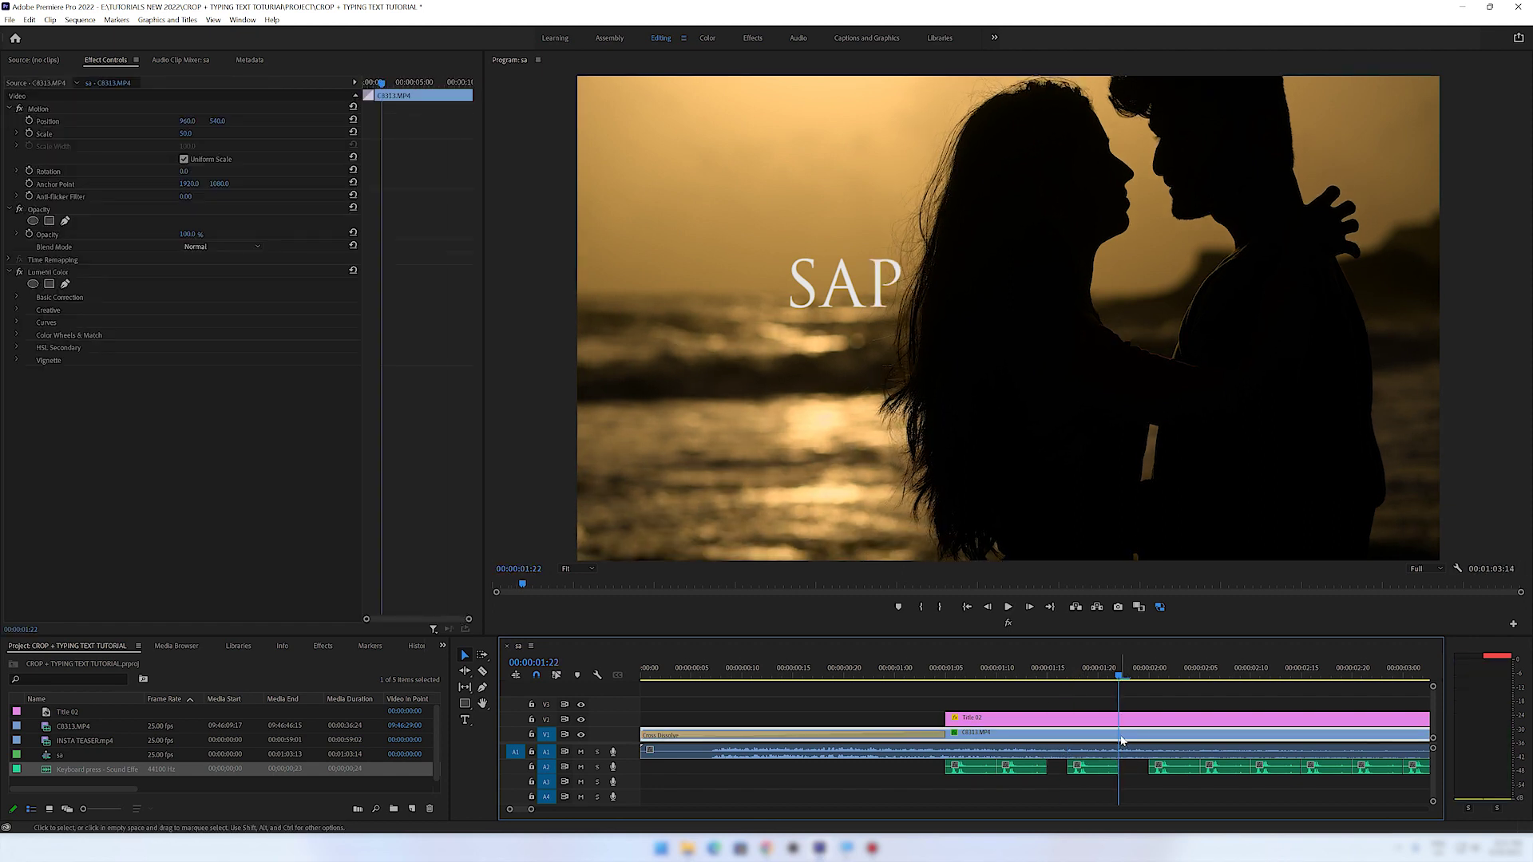
left_click(1063, 673)
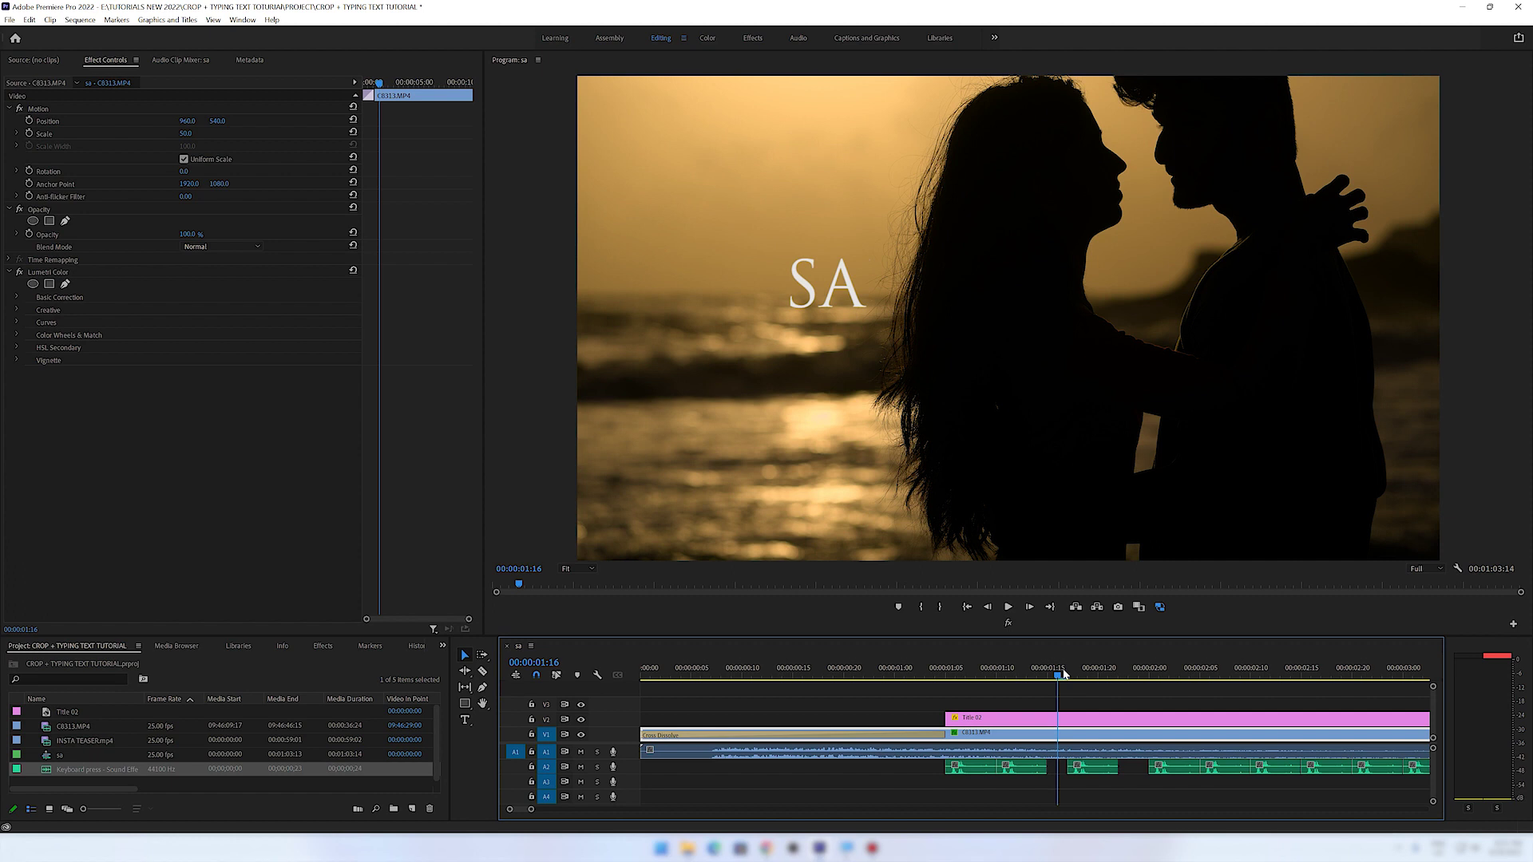
left_click(980, 672)
key("space")
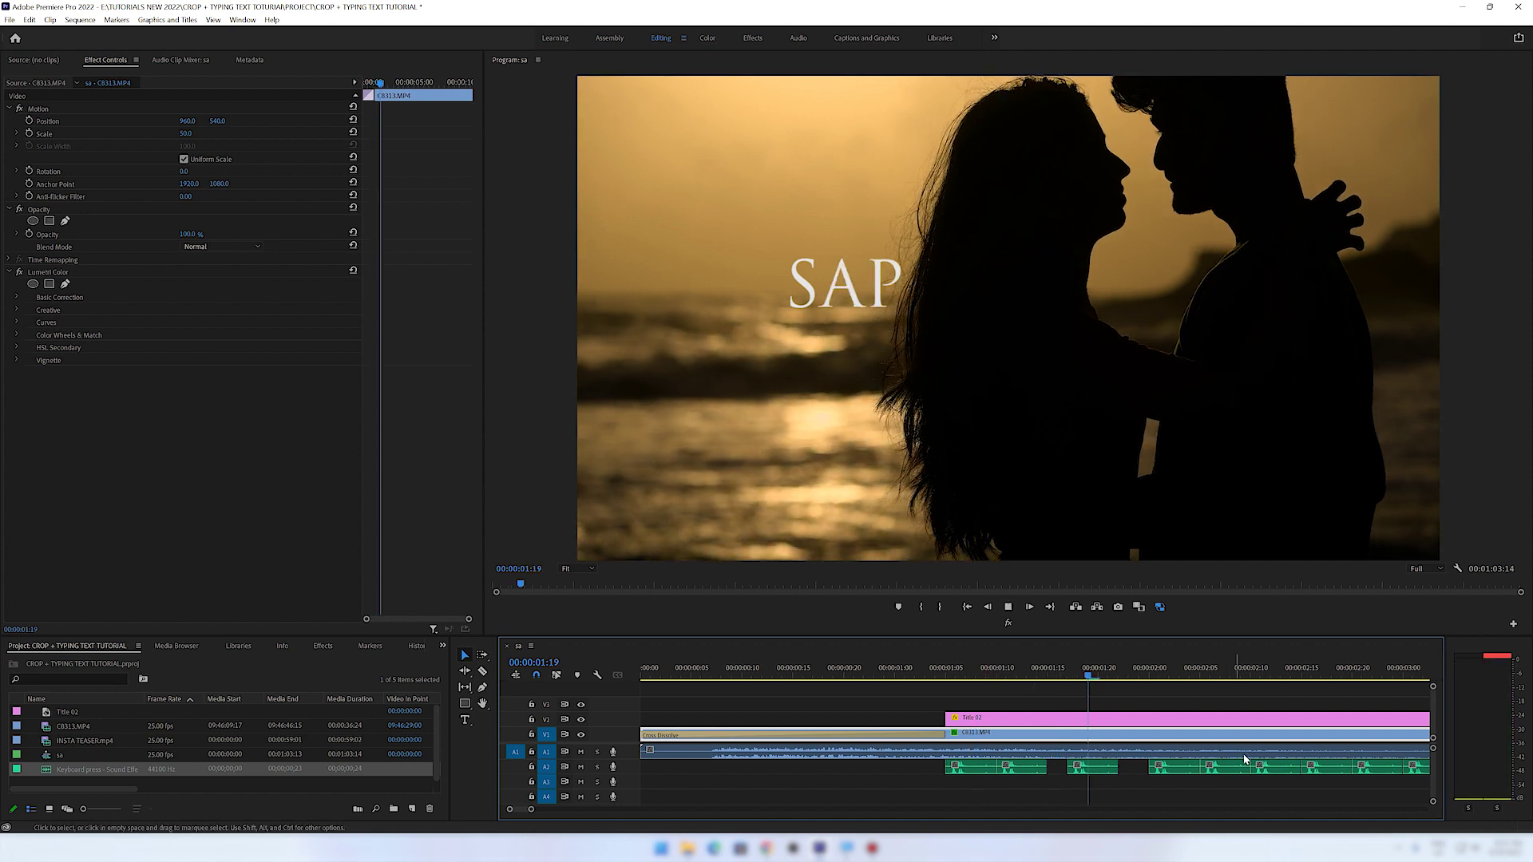
key("space")
left_click_drag(1113, 674, 1123, 679)
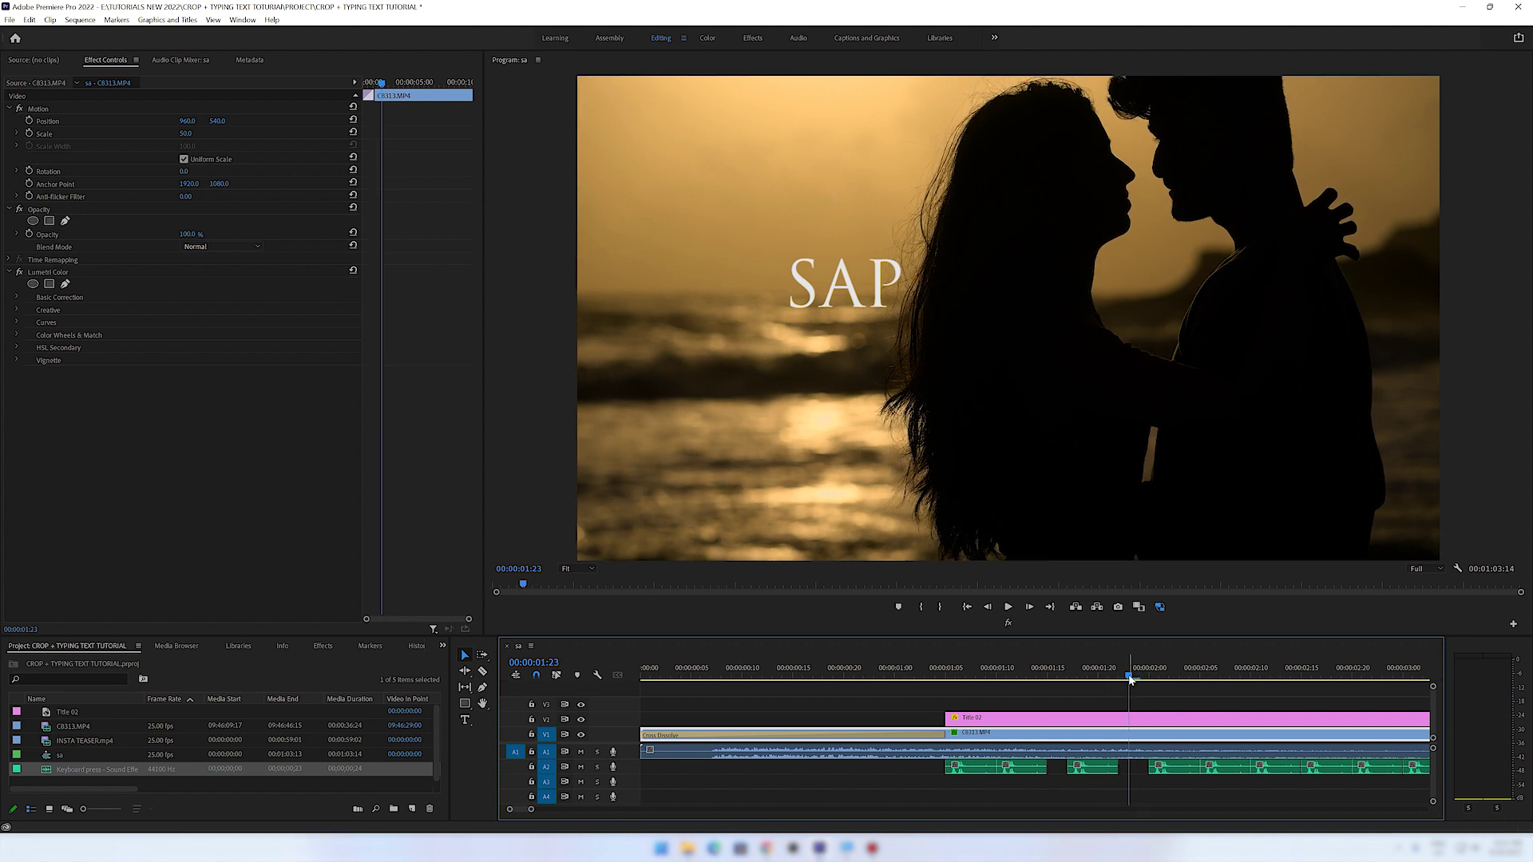
key("Right")
key("ctrl+z")
key("ctrl+z")
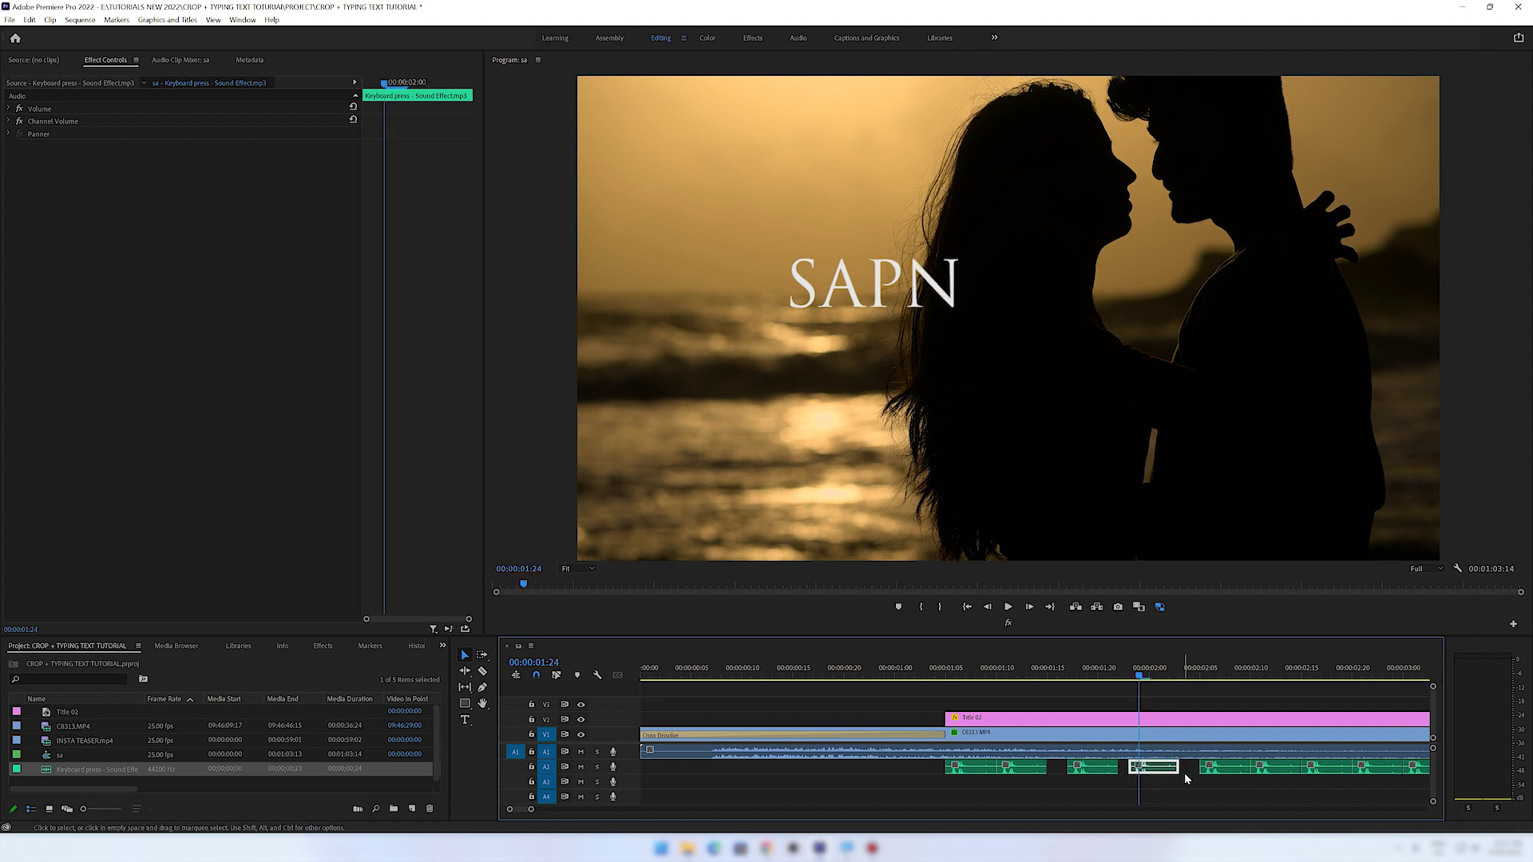
key("shift+Right")
key("space")
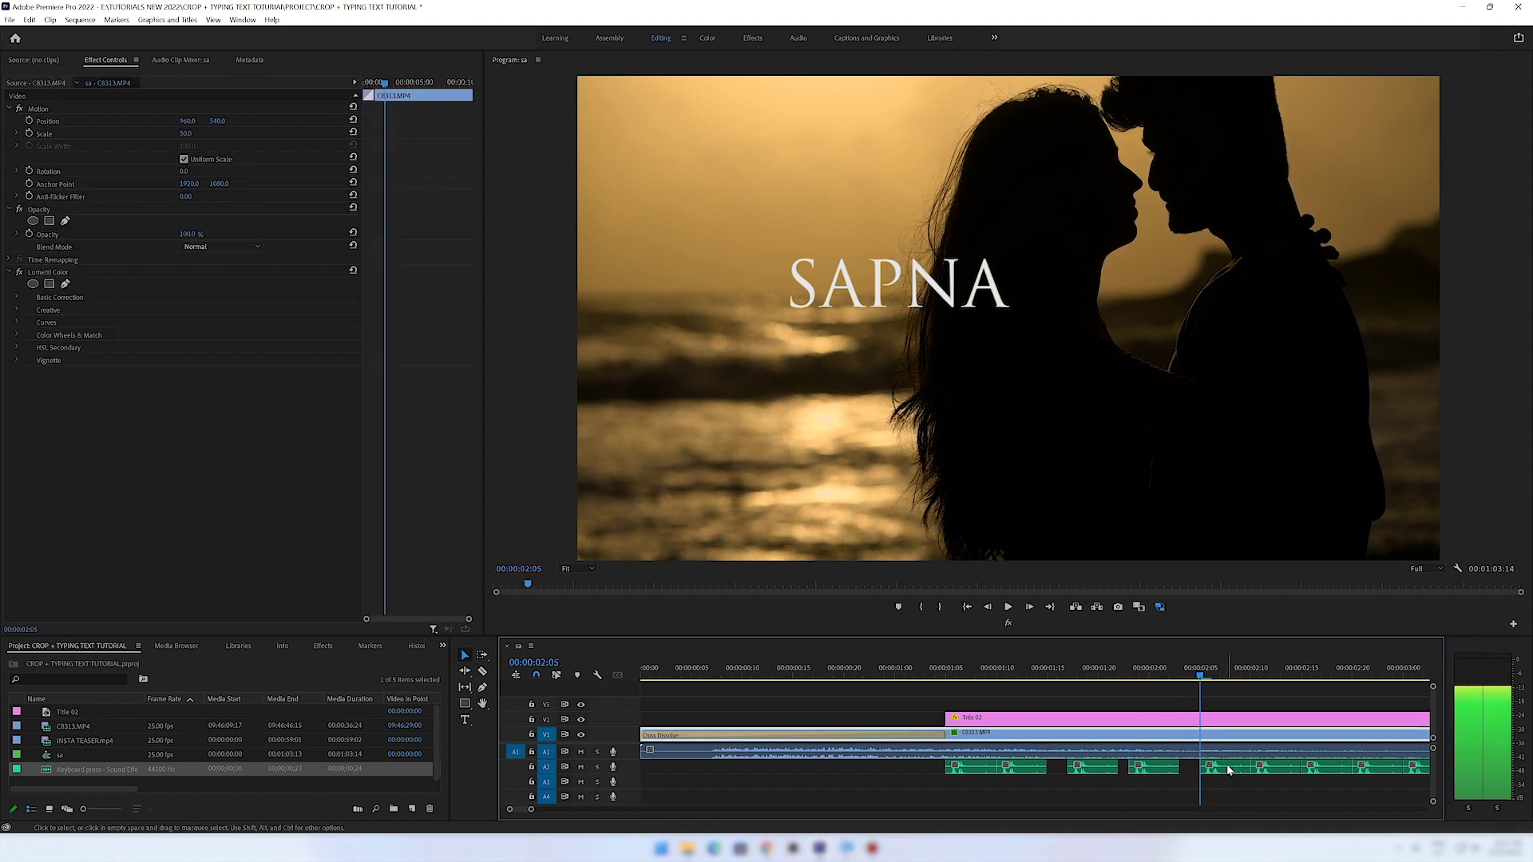
key("space")
Shift the next keyboard clips to match the A, the plus sign and the R.
left_click_drag(1230, 769, 1221, 769)
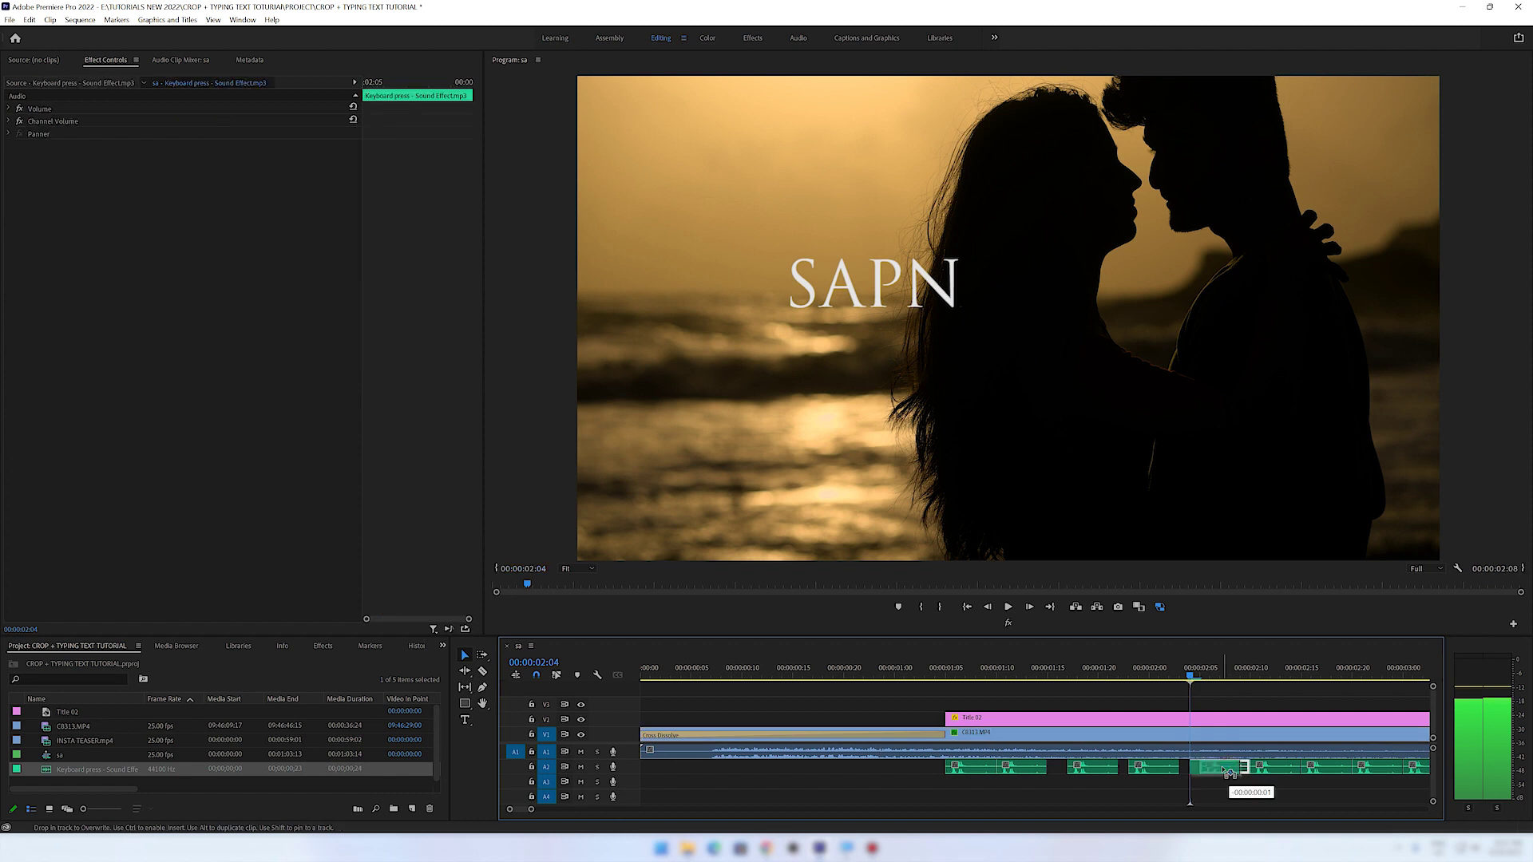
left_click(1281, 779)
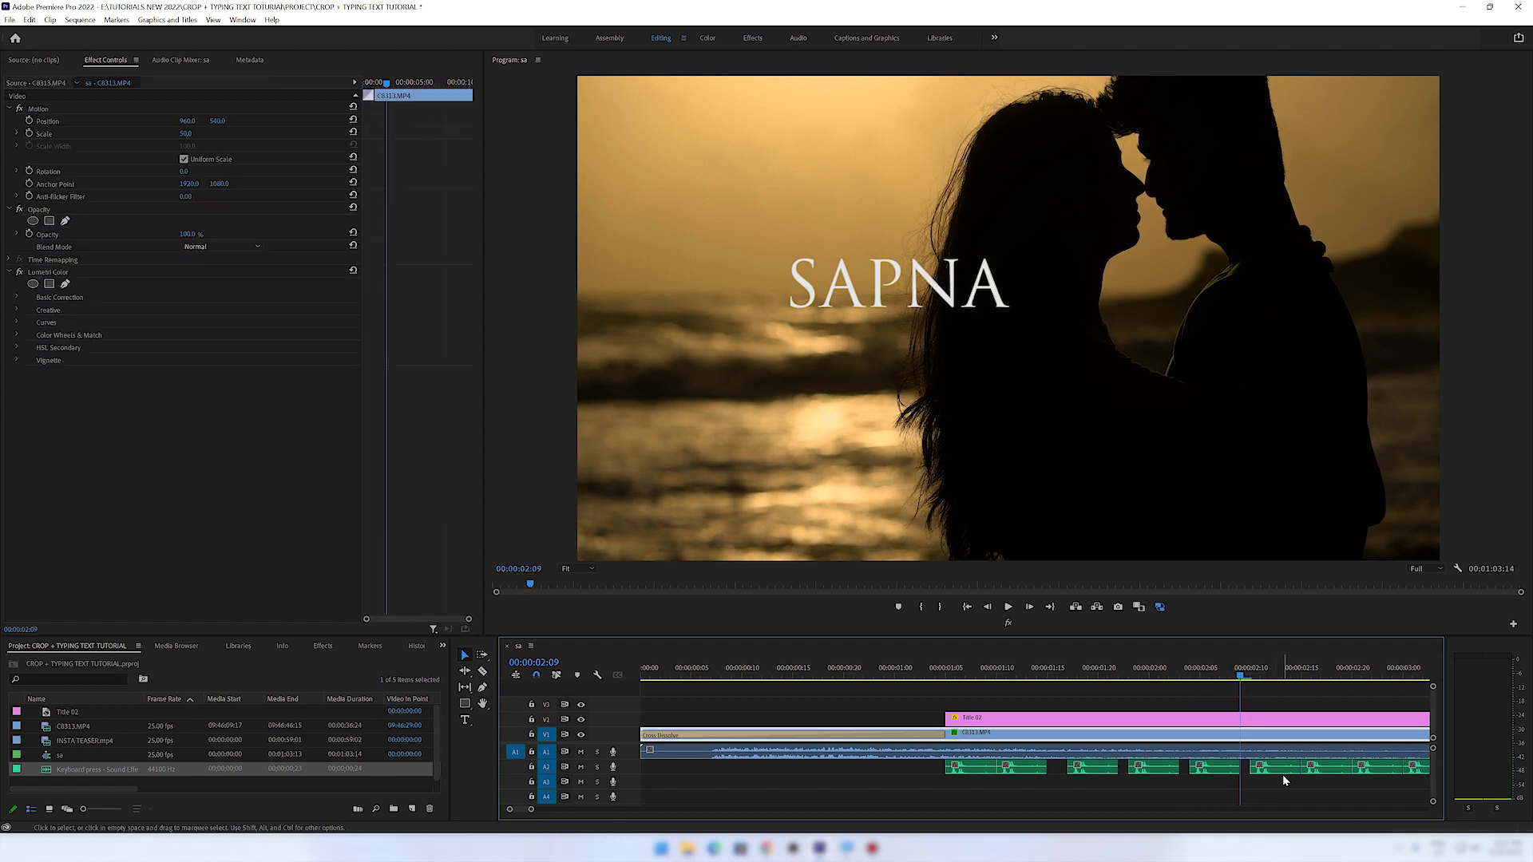
key("Right")
key("Right")
left_click(1286, 769)
key("Right")
key("Right")
key("Right")
key("Right")
Step frames around RAHUL's A and select the keyboard clip for that letter.
key("Right")
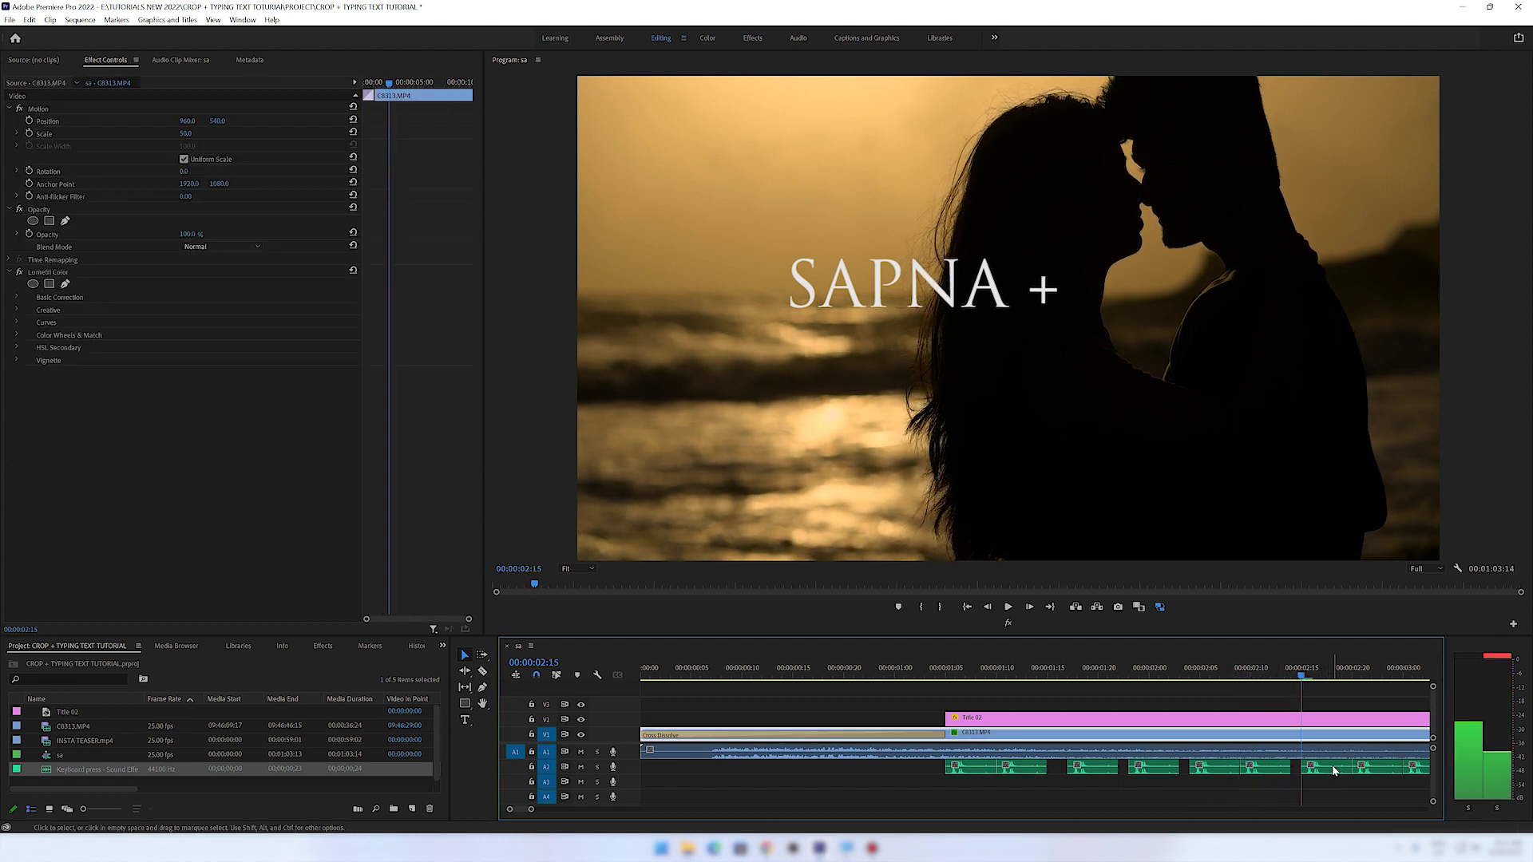
key("Right")
left_click_drag(1334, 771, 1332, 772)
key("Left")
key("Right")
key("Right")
key("Right")
key("Right")
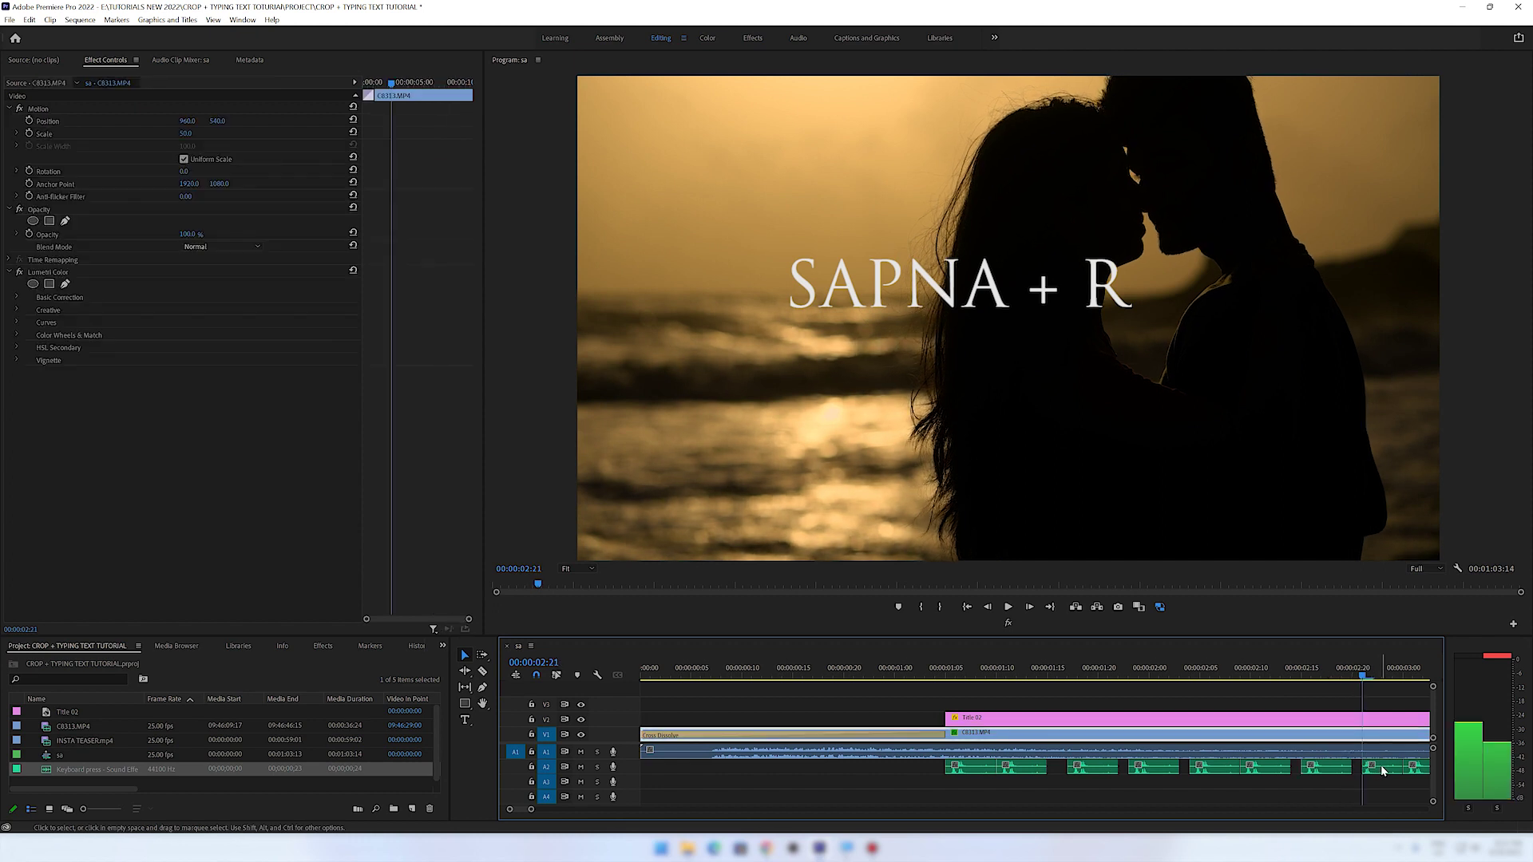
key("Right")
key("Right")
key("Right")
left_click_drag(533, 812, 537, 810)
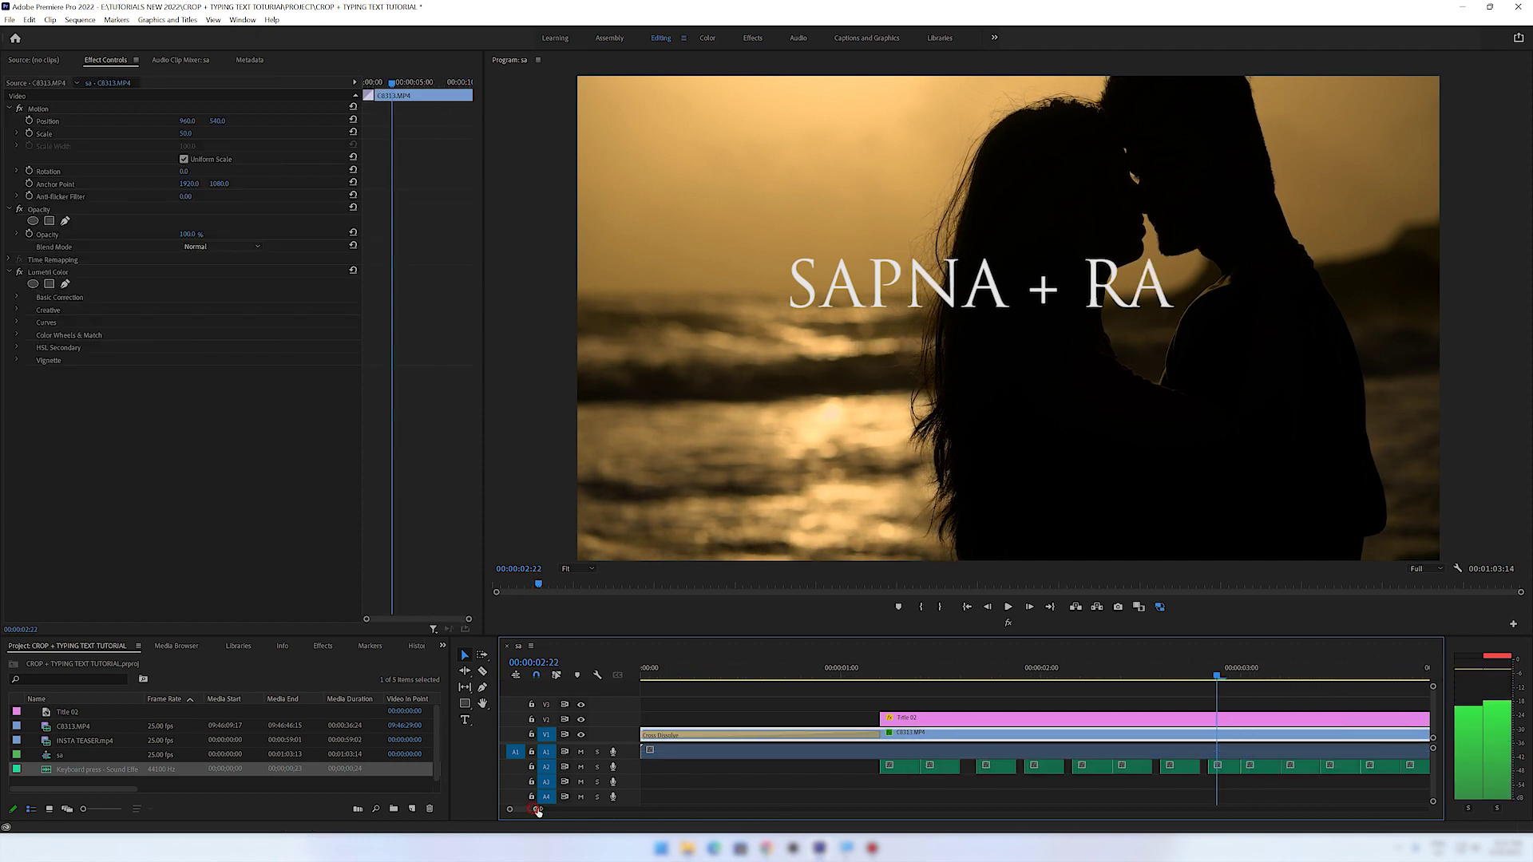
key("Left")
key("Right")
key("Left")
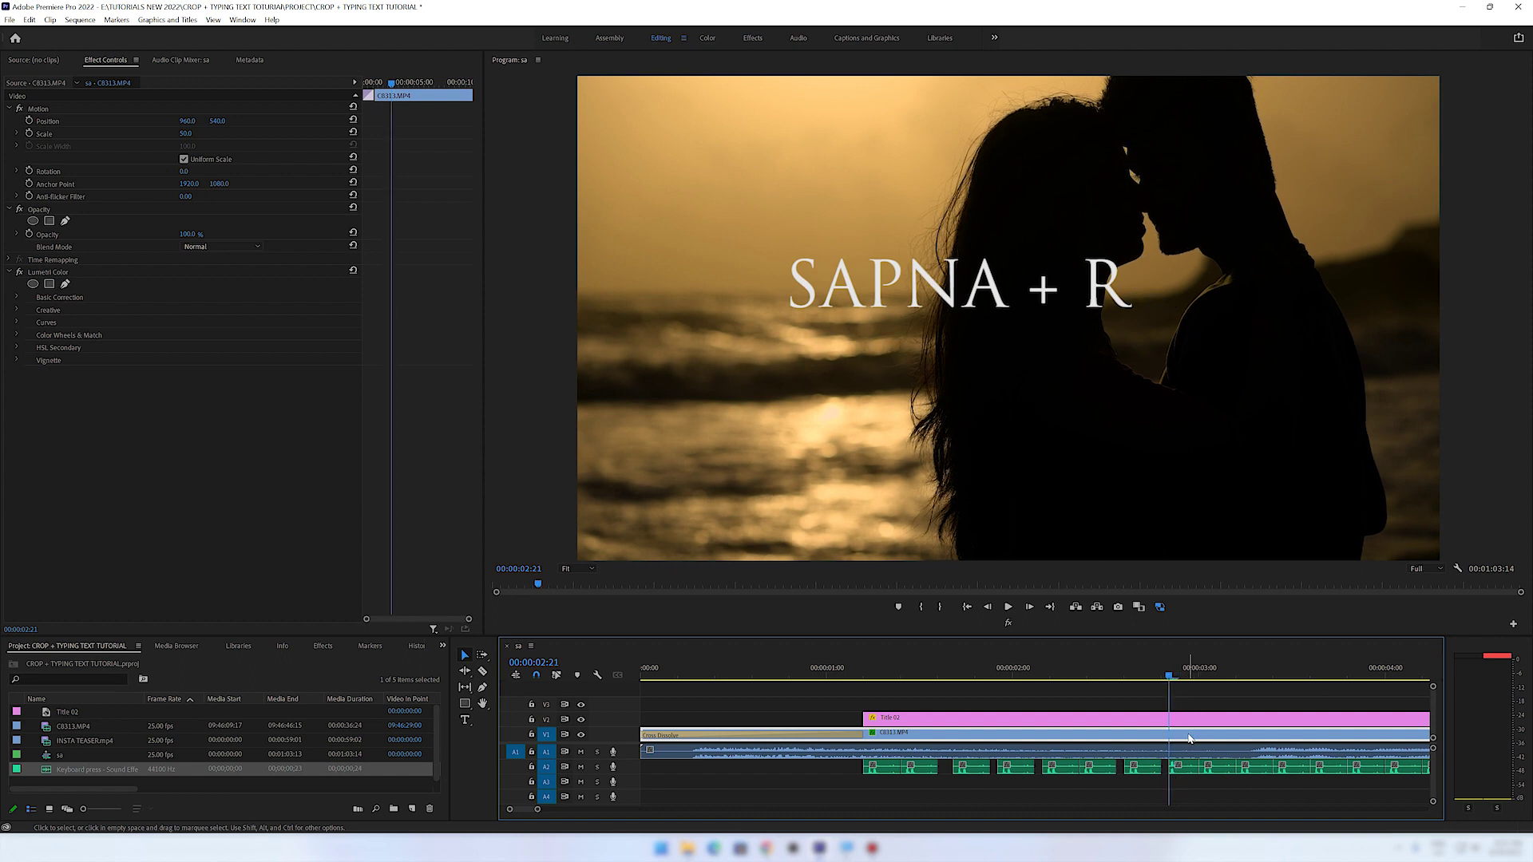
left_click(1183, 769)
Delete the extra keyboard clip near H and shift the following clip later.
key("Right")
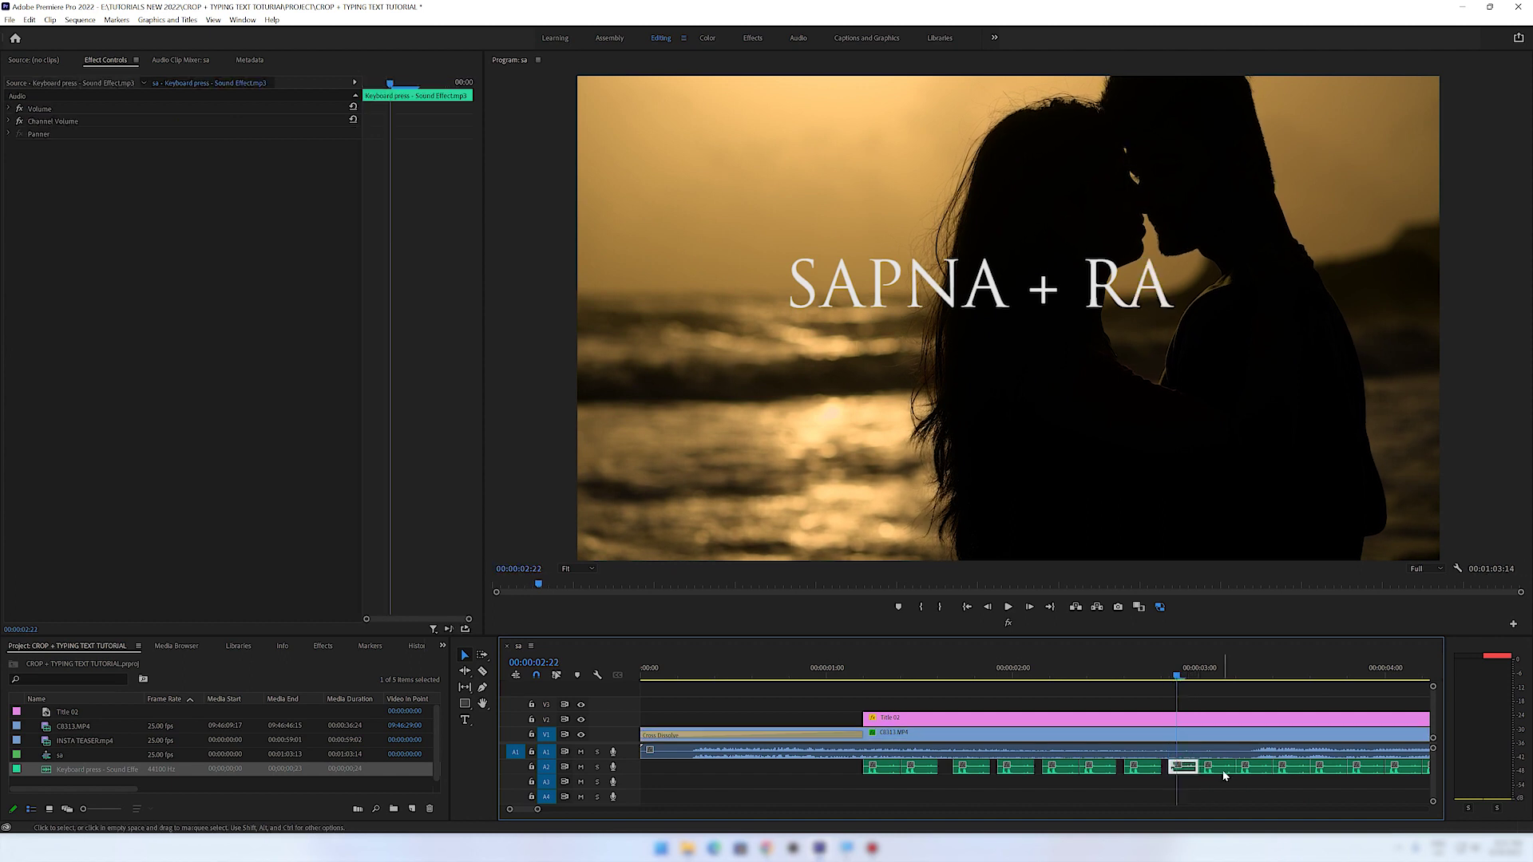
key("Right")
key("Right")
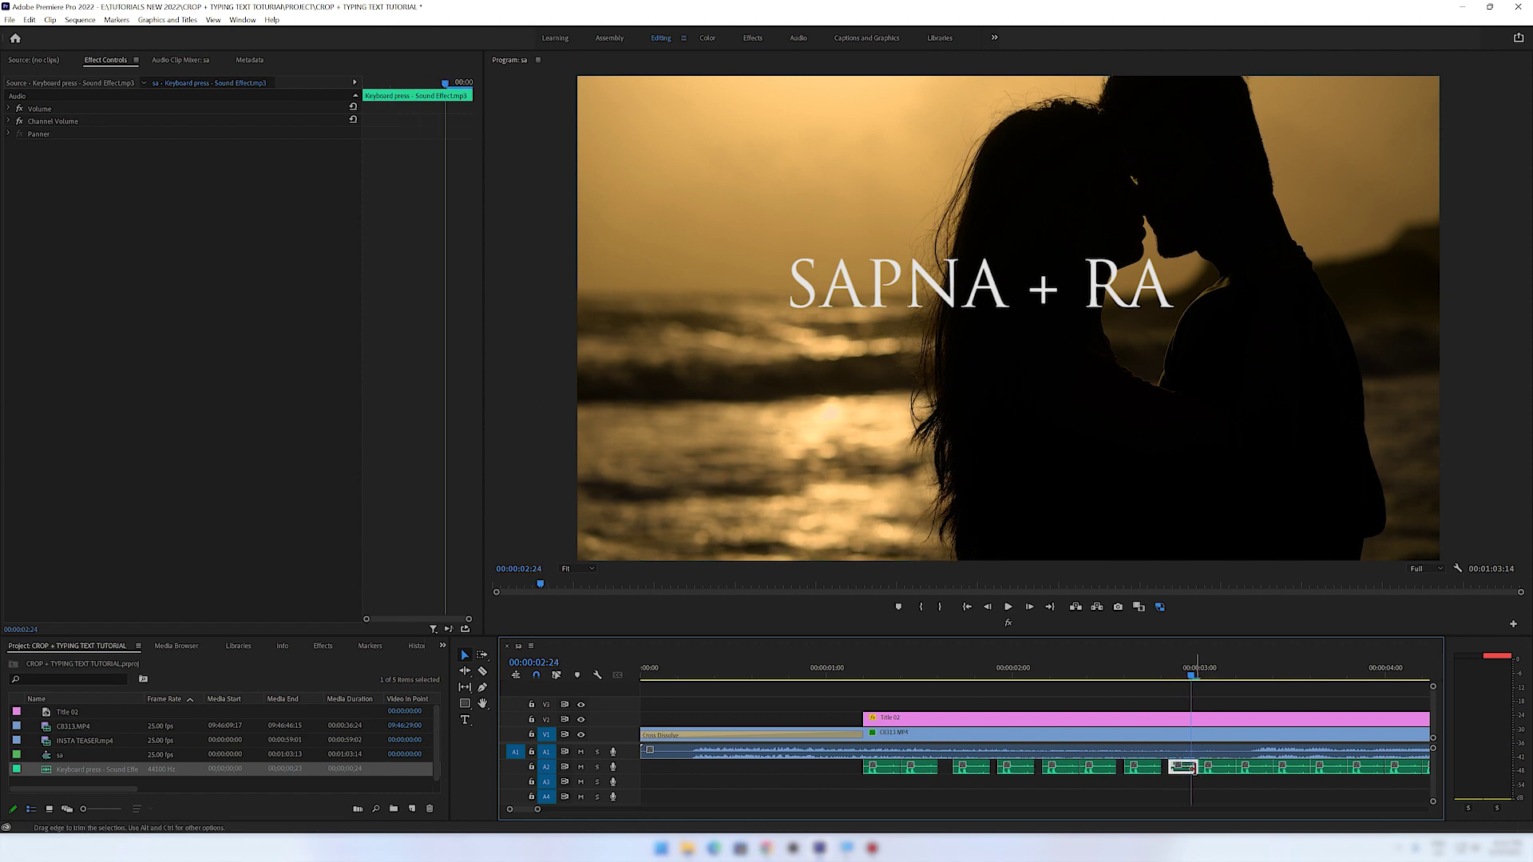
key("Right")
key("Right")
key("Right")
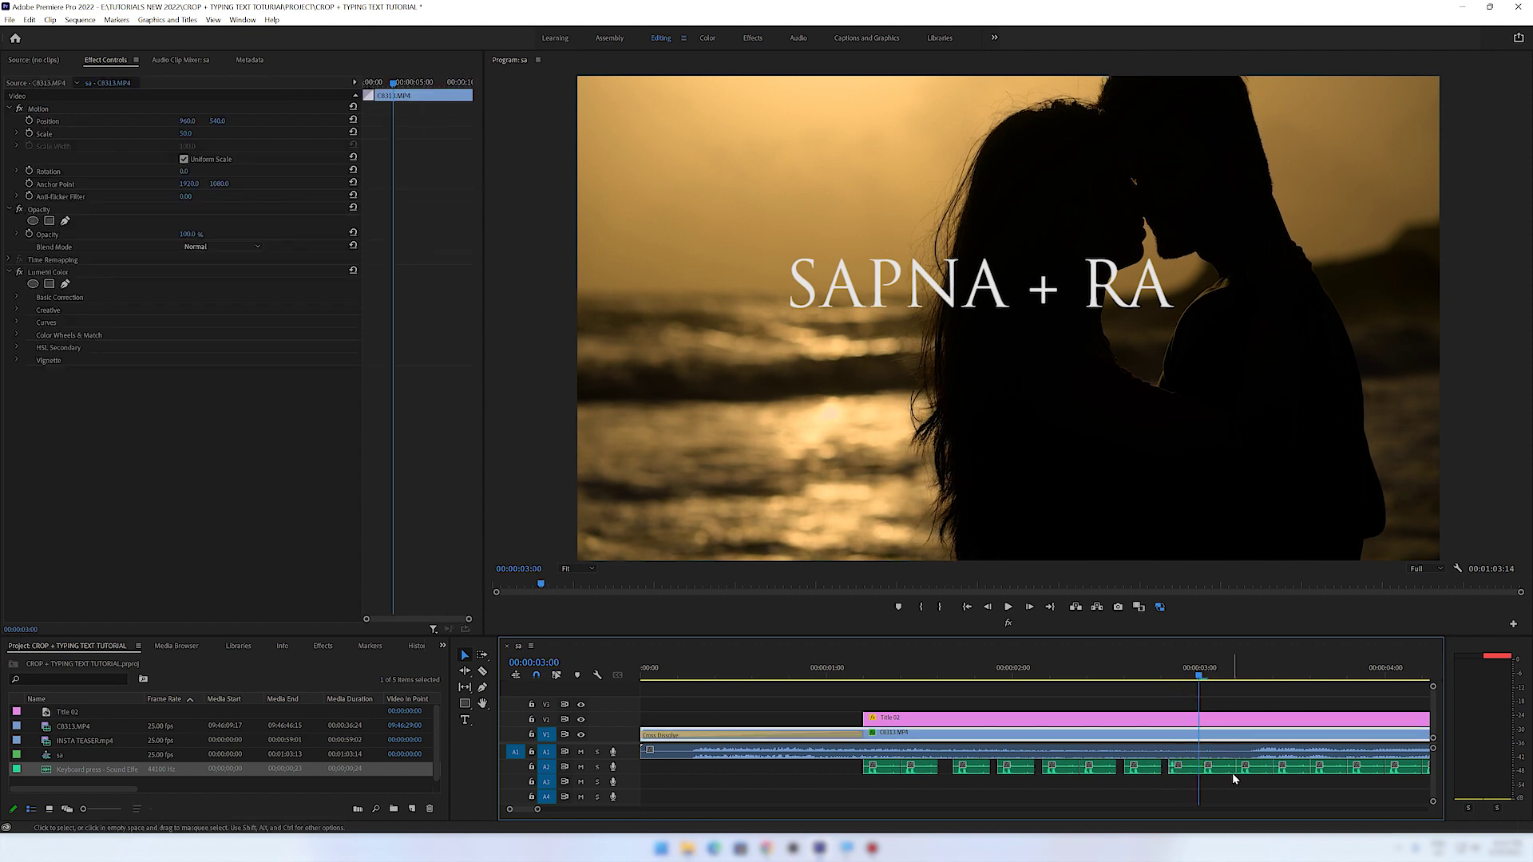
key("Right")
key("Right")
left_click(1252, 771)
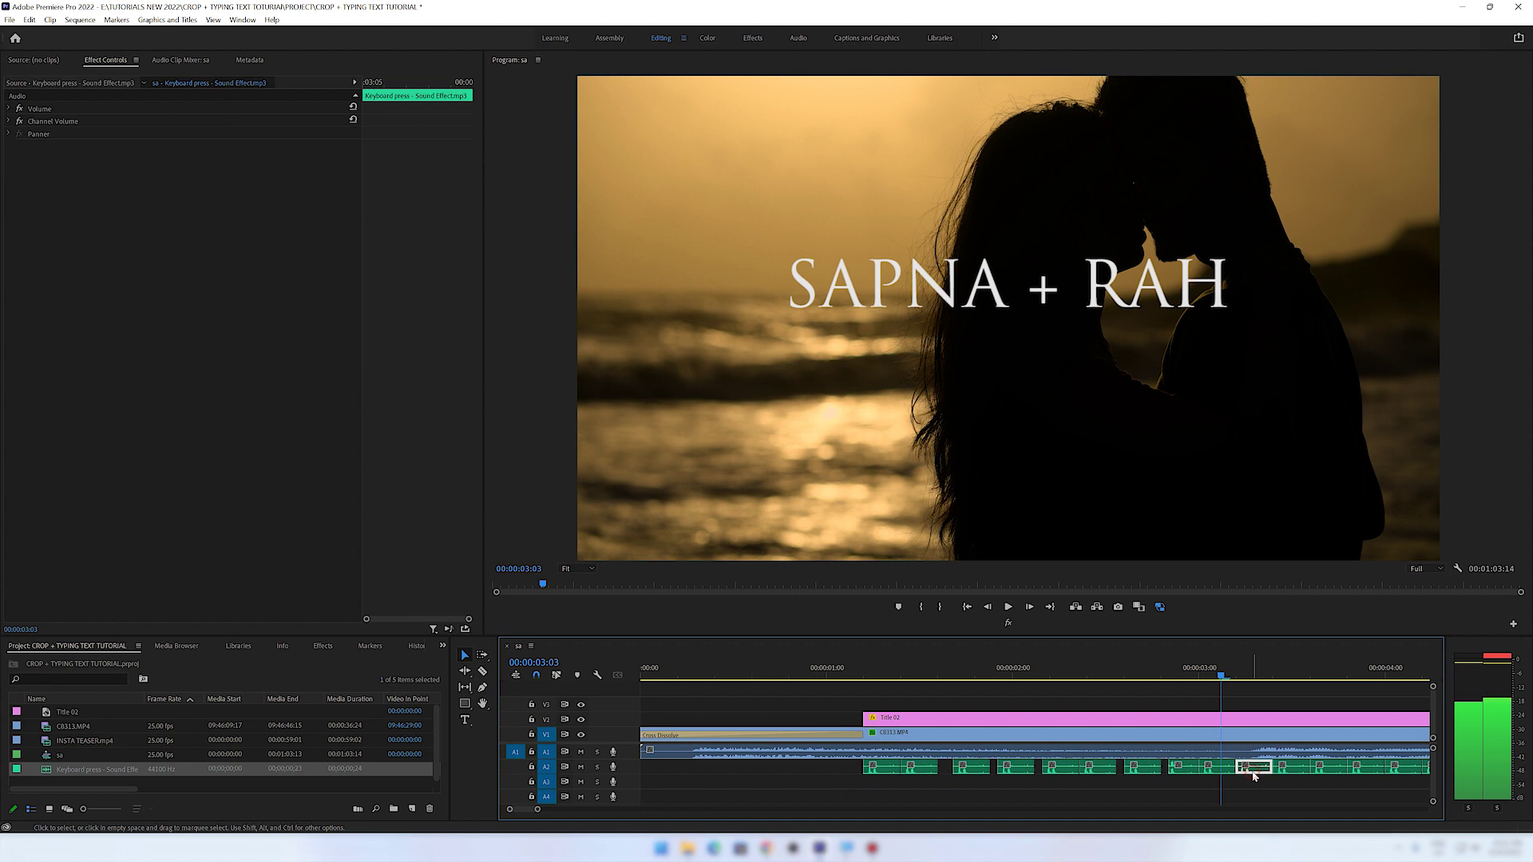
key("Delete")
left_click_drag(1215, 777, 1230, 777)
left_click(1214, 676)
Move the last keyboard clips earlier to match U and the final L at 03:15.
left_click_drag(1217, 676, 1261, 686)
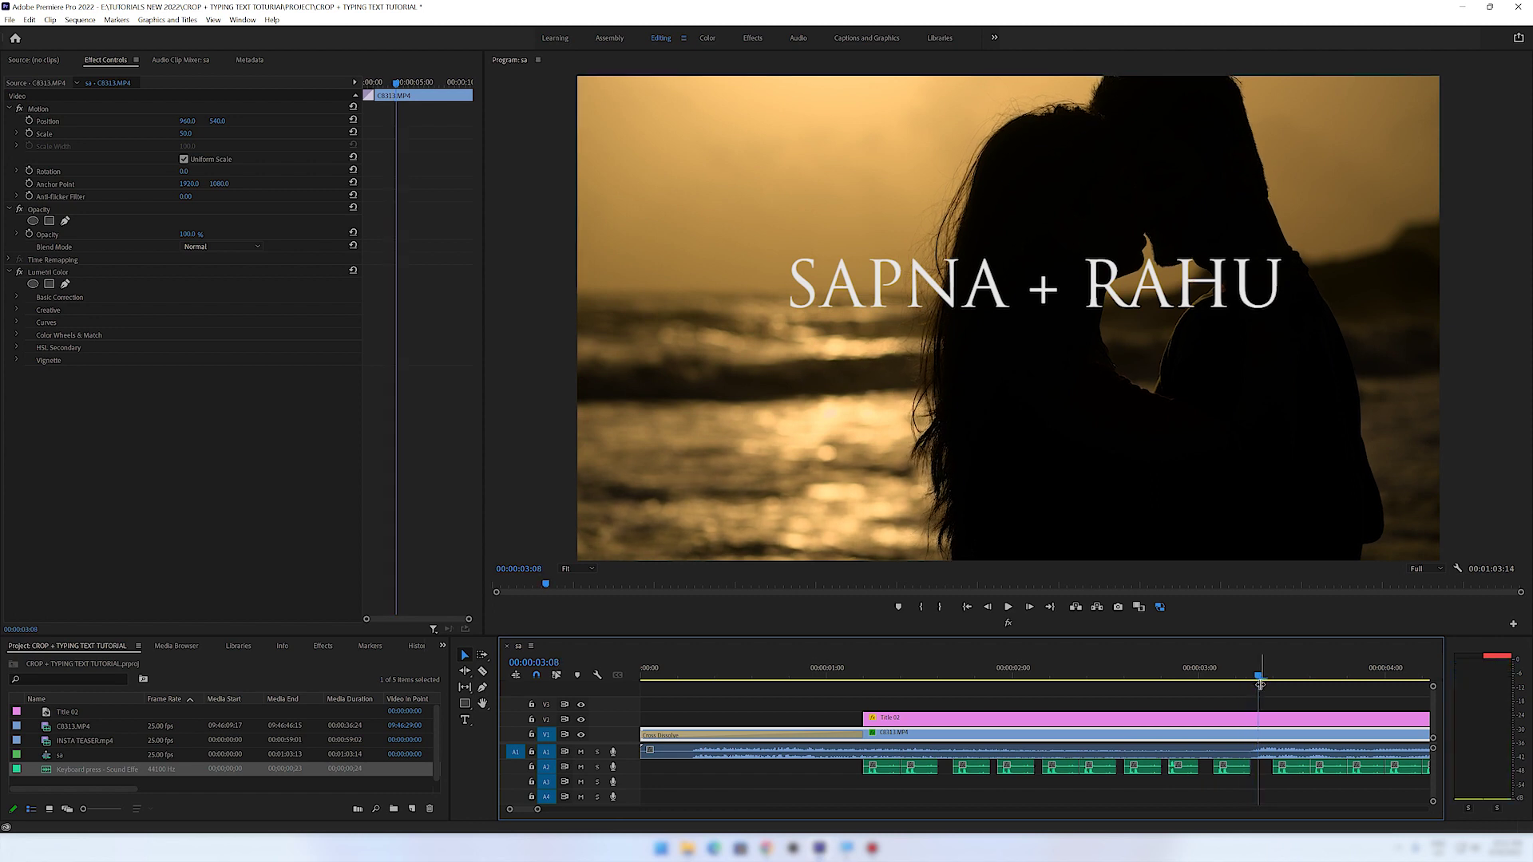
key("Left")
left_click_drag(1306, 767, 1283, 772)
key("Right")
key("Right")
key("Right")
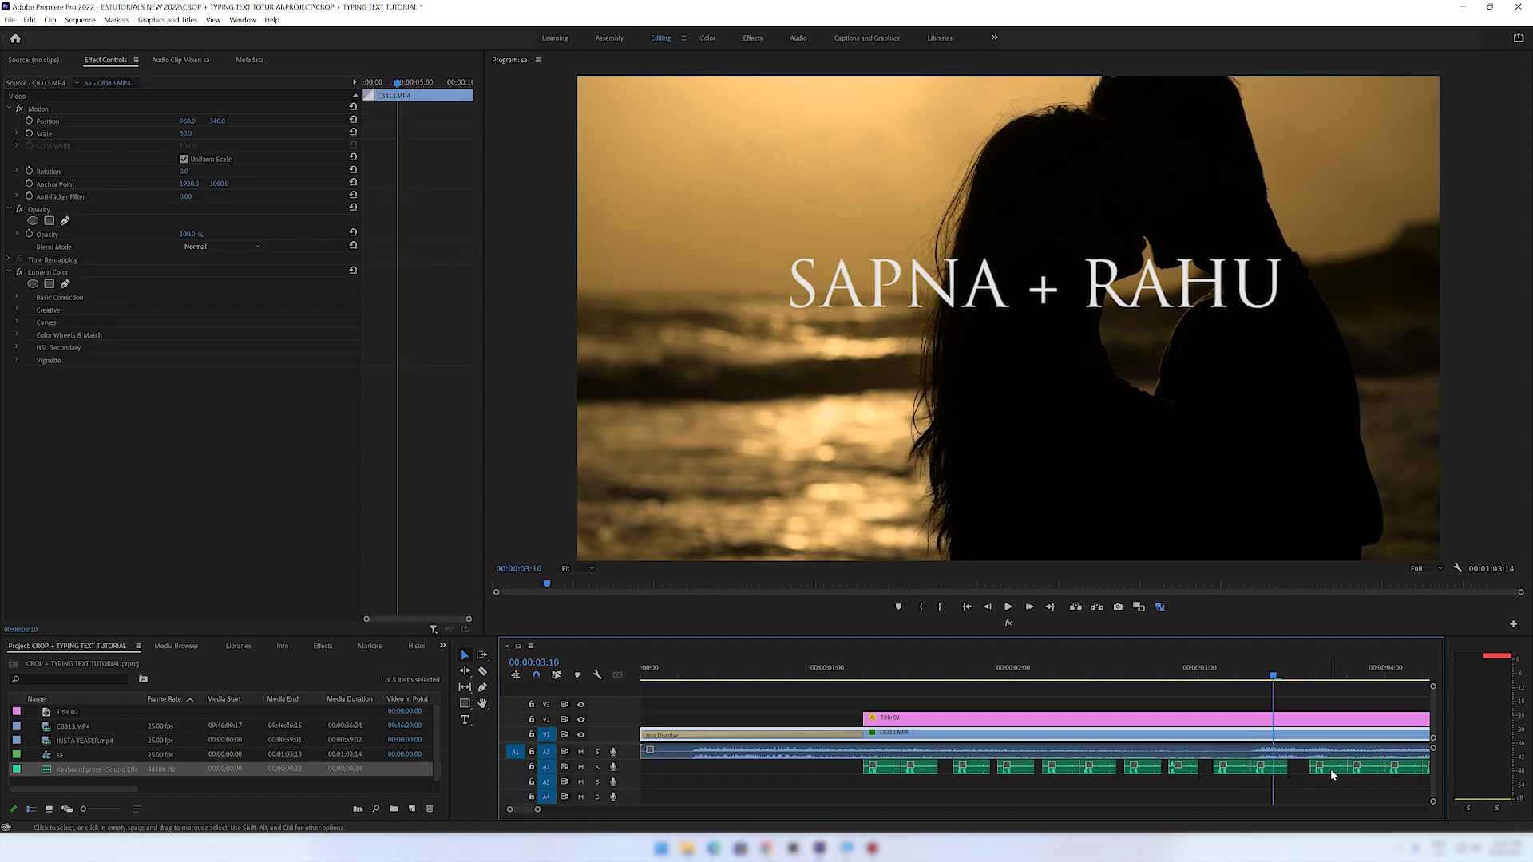
key("Right")
key("Right")
key("Right")
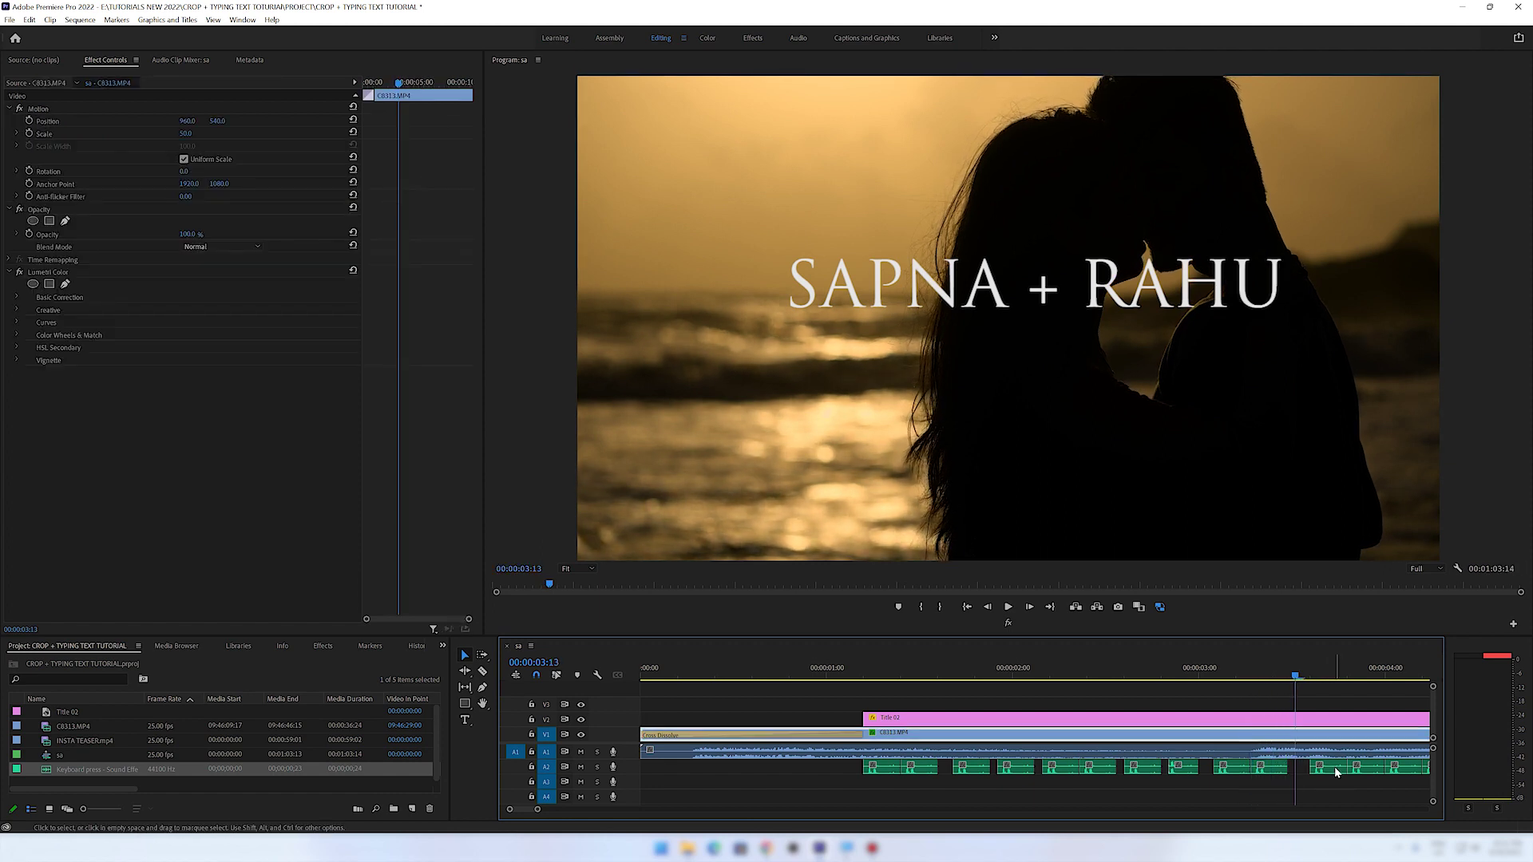
key("Right")
key("Left")
left_click_drag(1335, 767, 1321, 767)
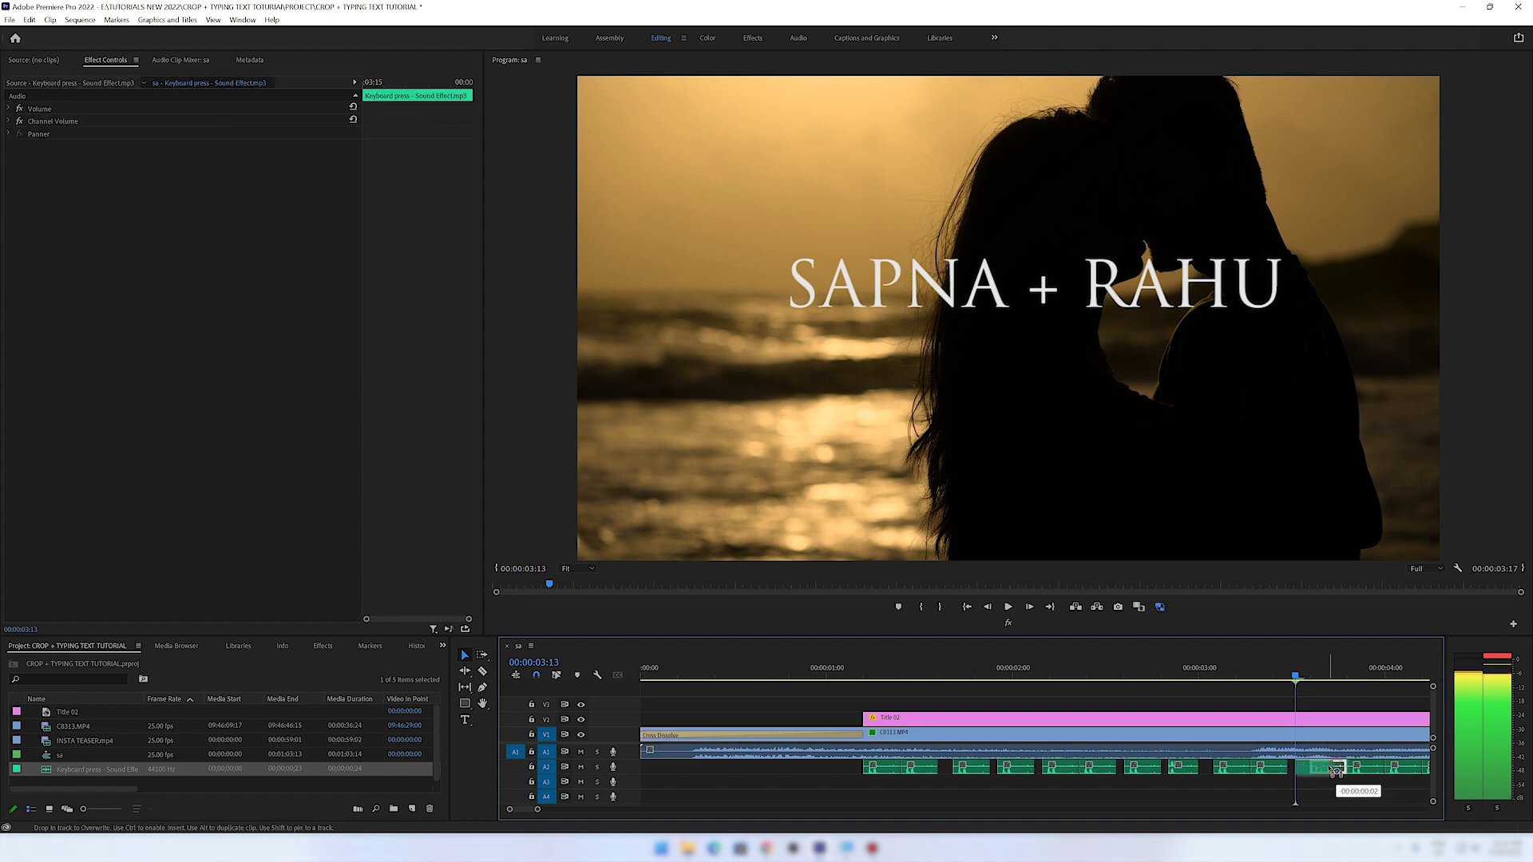
key("Right")
key("Right")
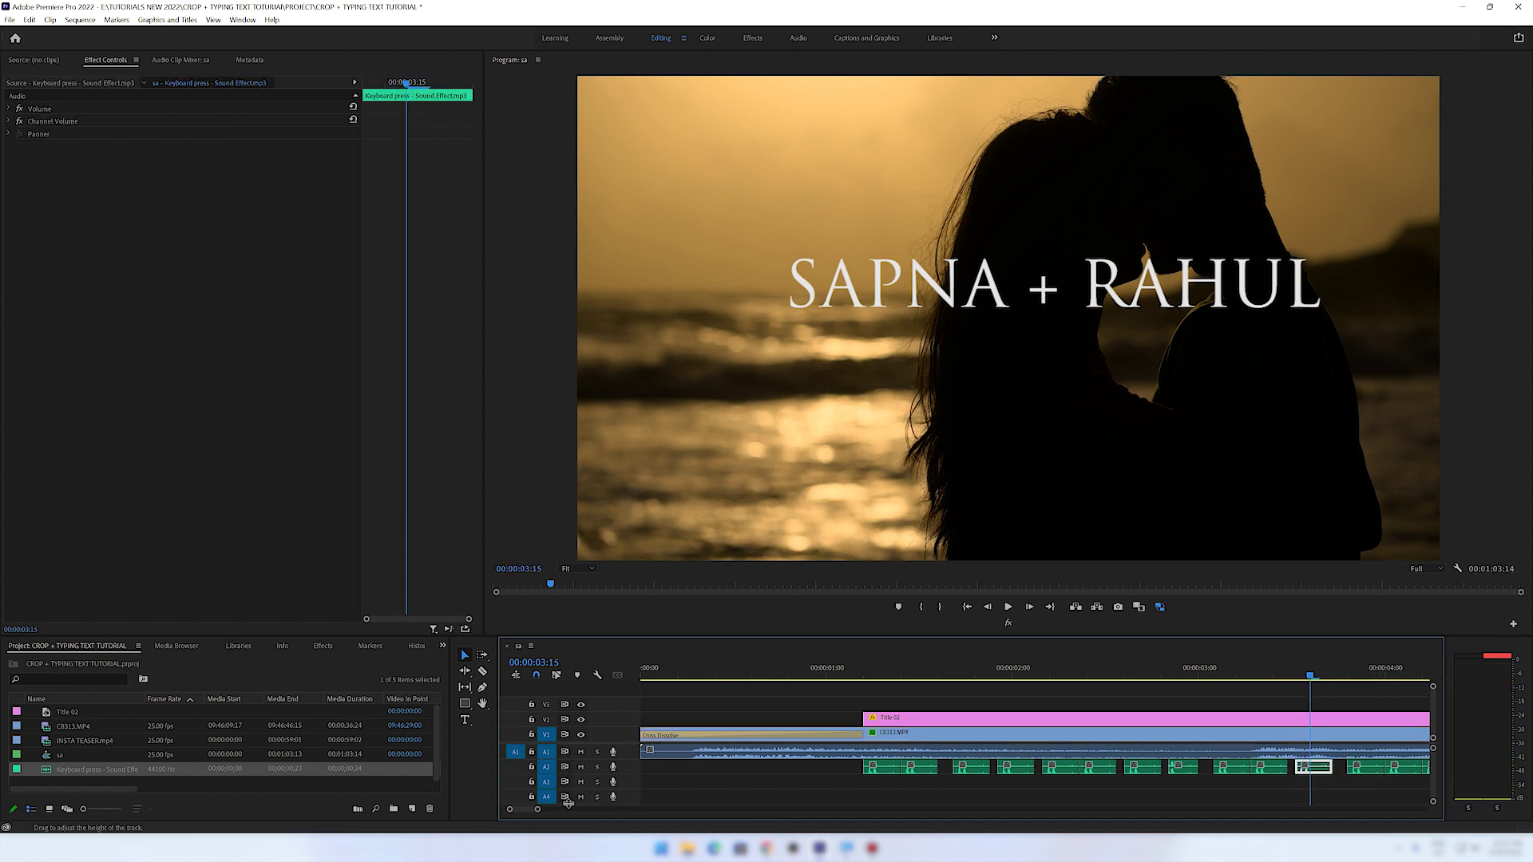
left_click_drag(539, 811, 554, 811)
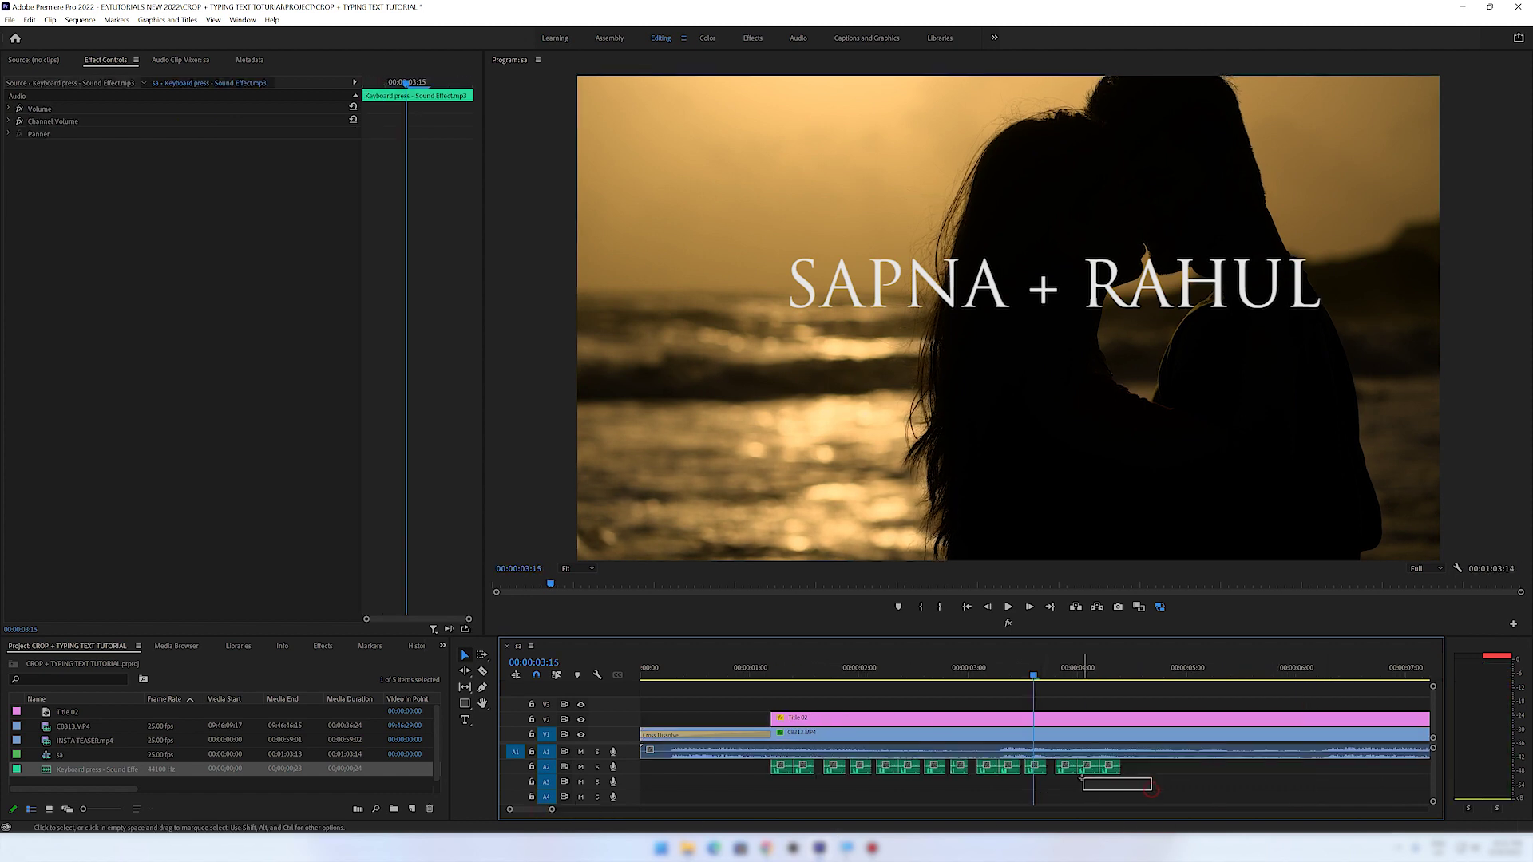
Play the finished typing title with its keystroke sounds from just before the start.
left_click_drag(1072, 773, 1074, 779)
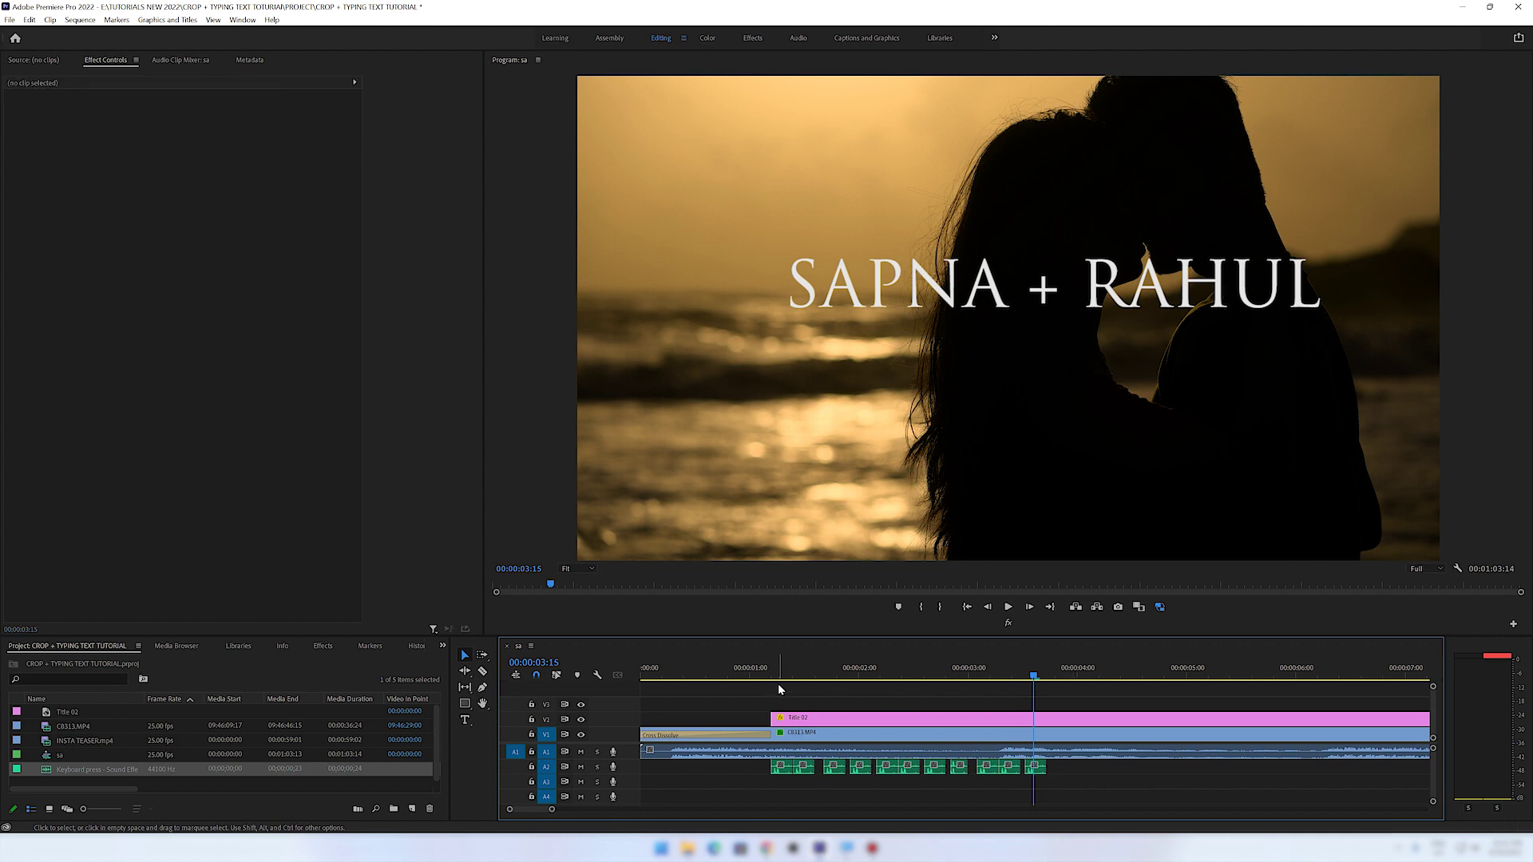
left_click(765, 671)
key("space")
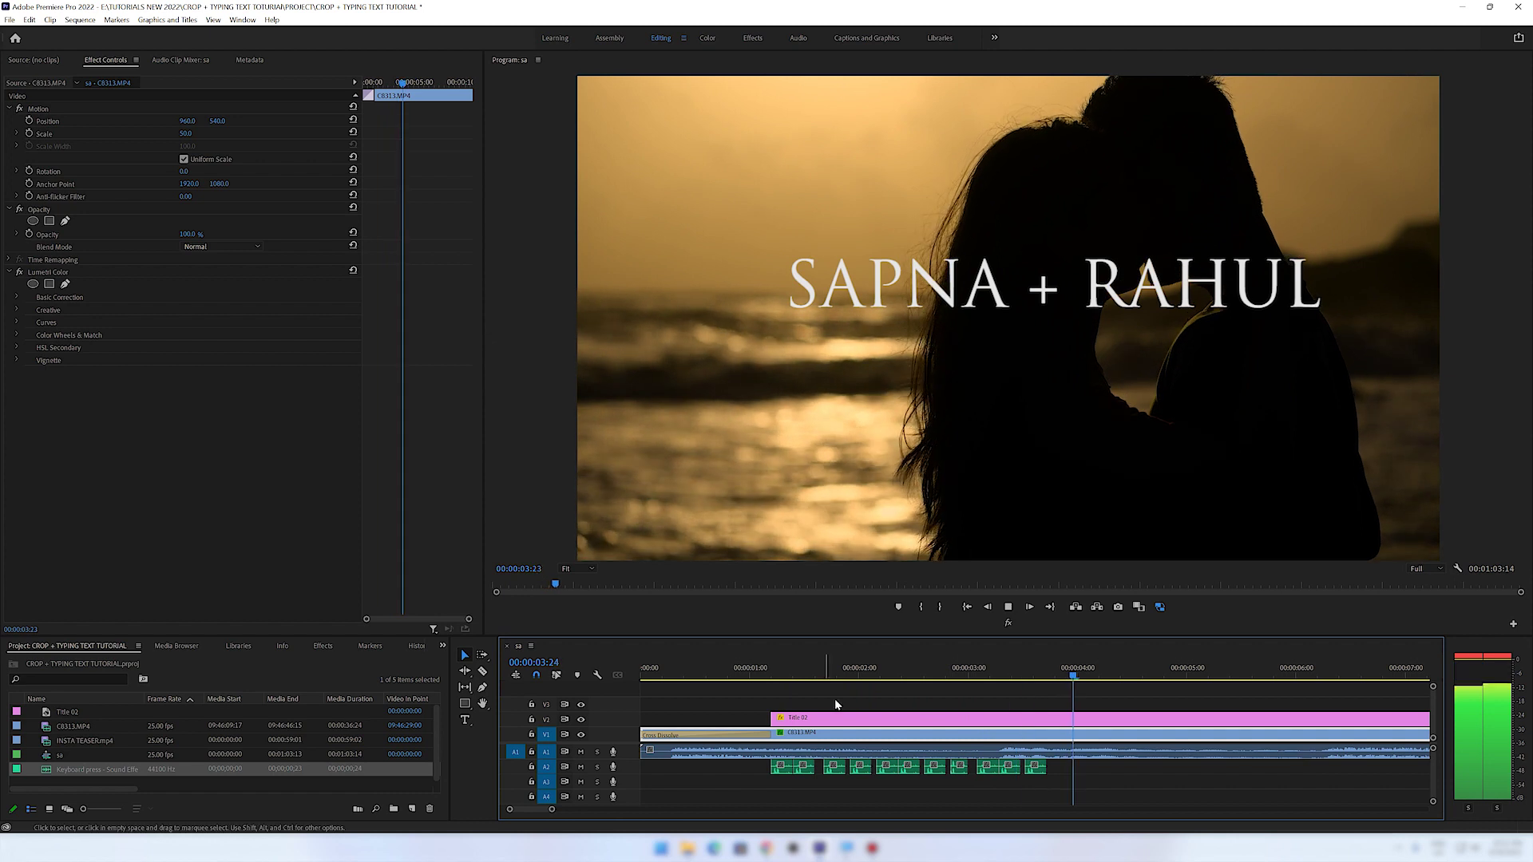
key("space")
Nest all the A2 keyboard-press clips into 'Nested Sequence 01'.
left_click_drag(1058, 785, 773, 762)
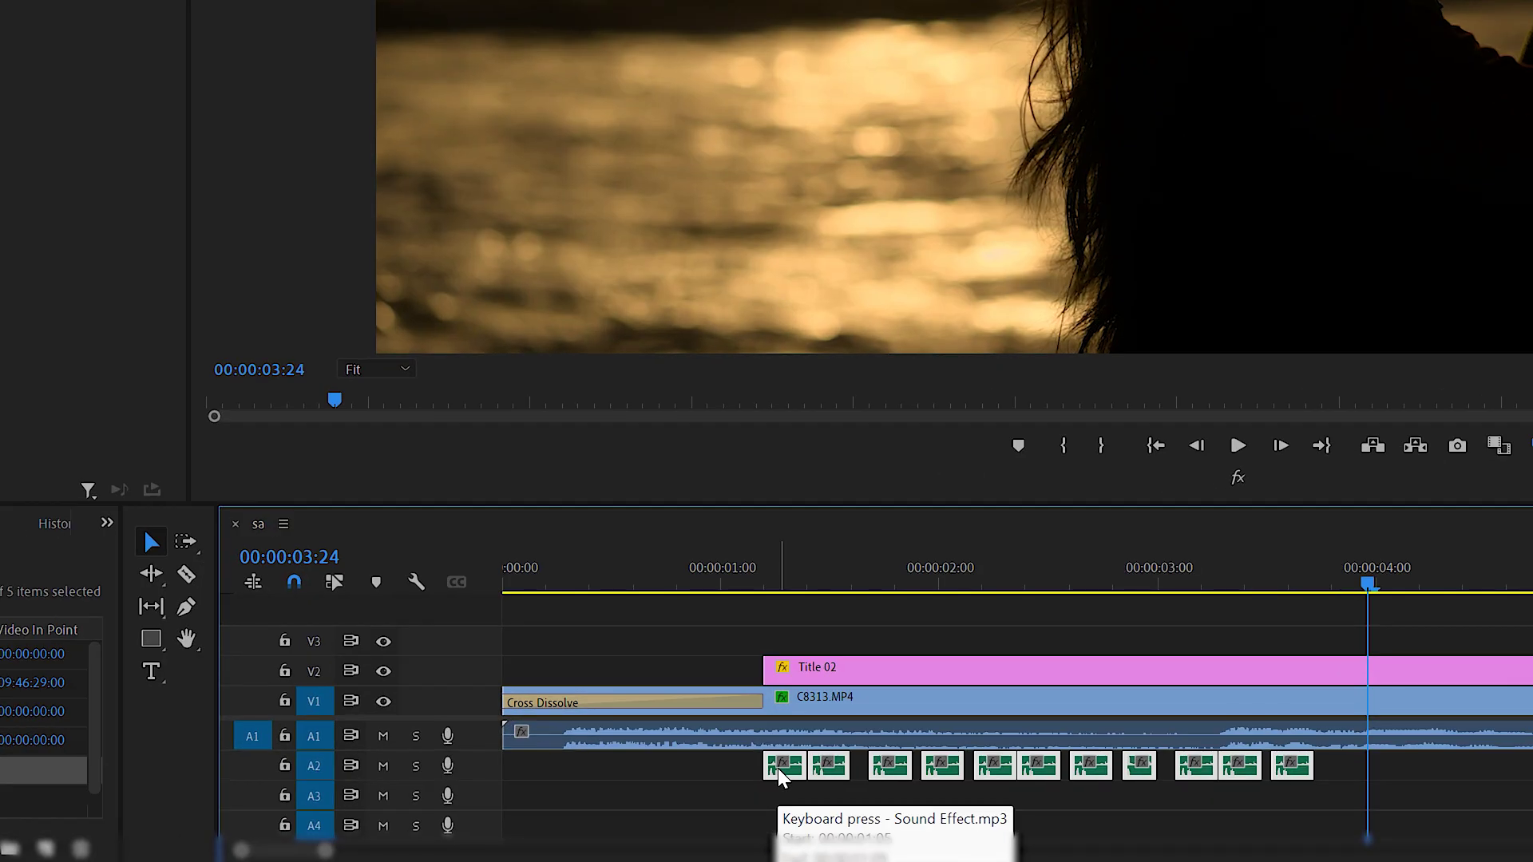
right_click(791, 770)
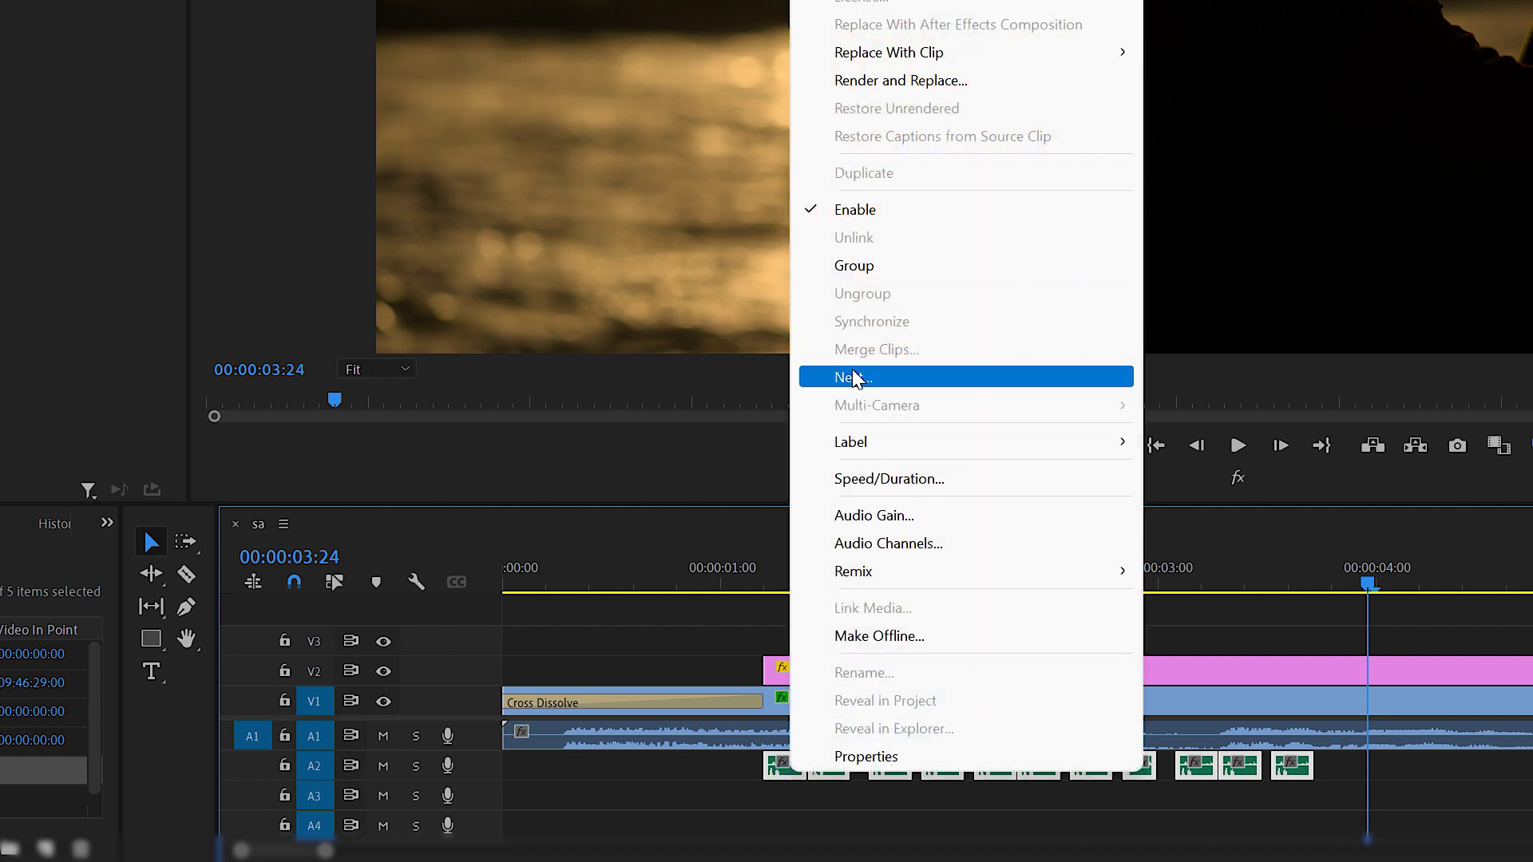
left_click(854, 378)
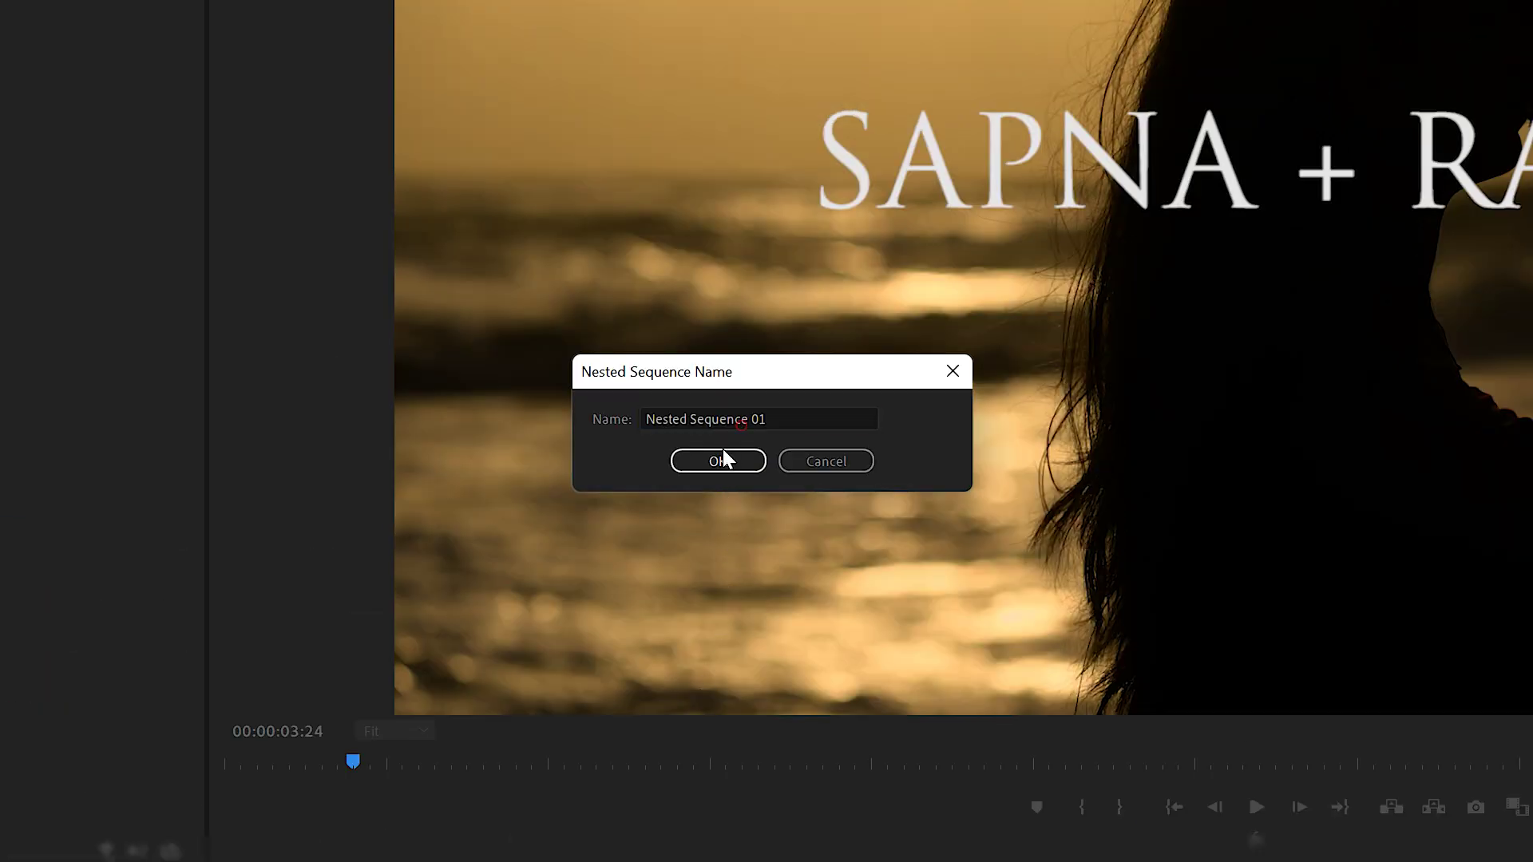
left_click(721, 460)
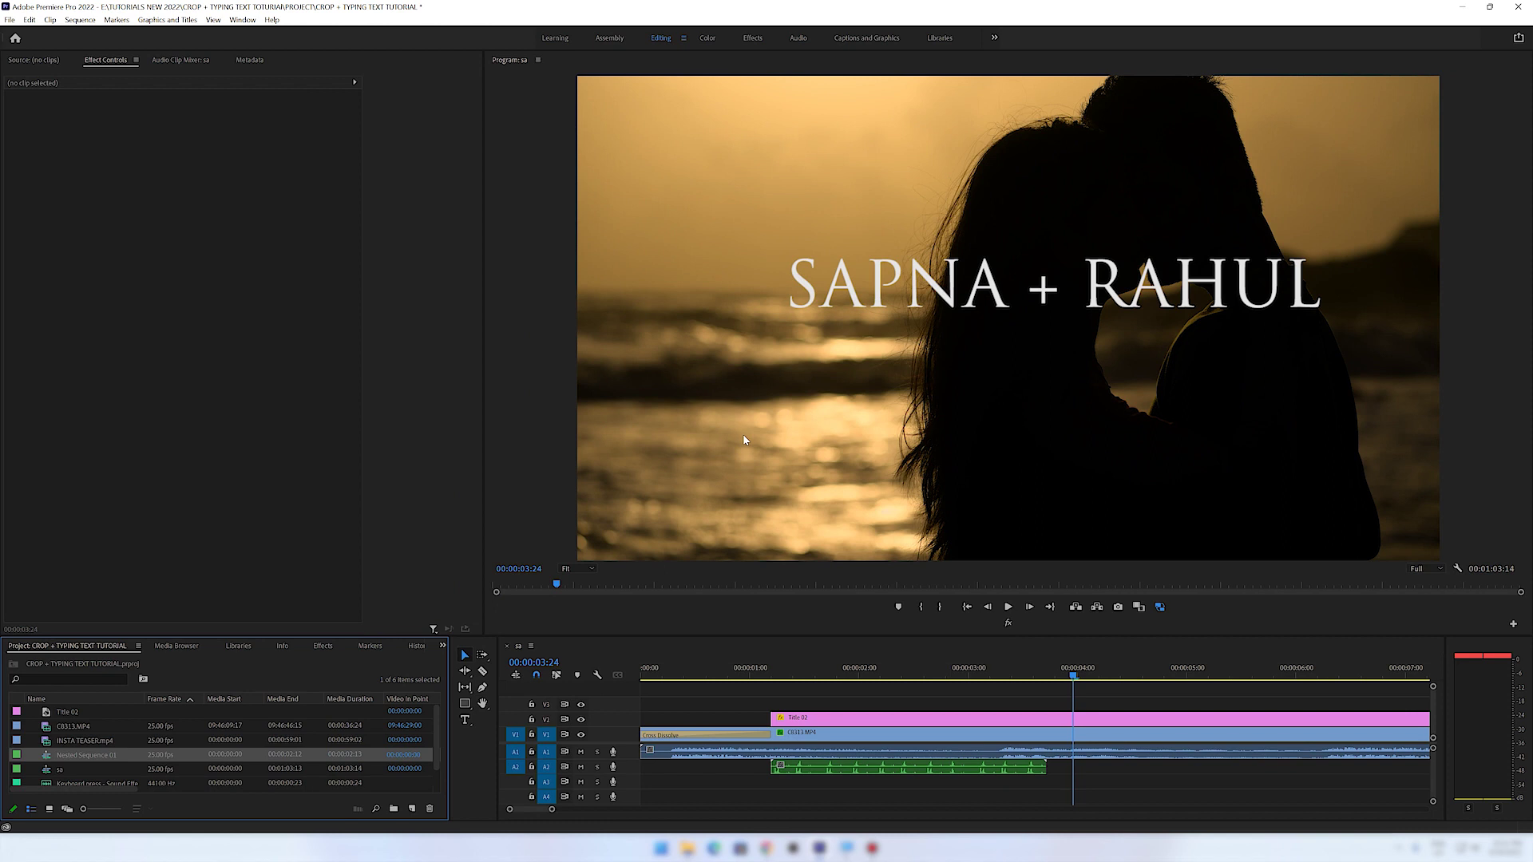
Lower the Nested Sequence 01 clip's volume rubber band on A2 and preview it.
left_click_drag(1431, 751, 1432, 767)
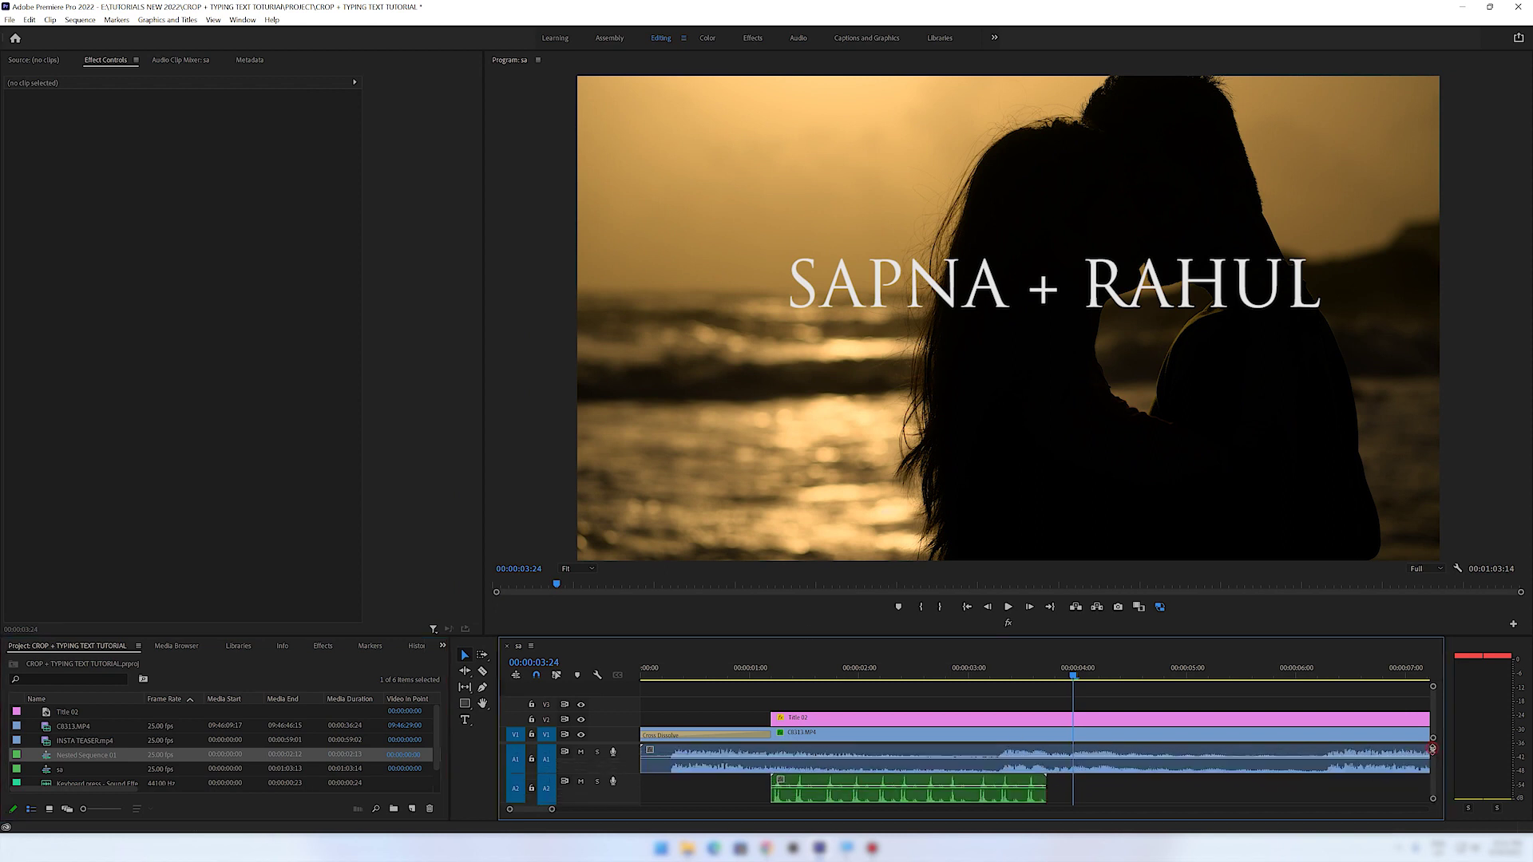
left_click_drag(950, 797, 950, 802)
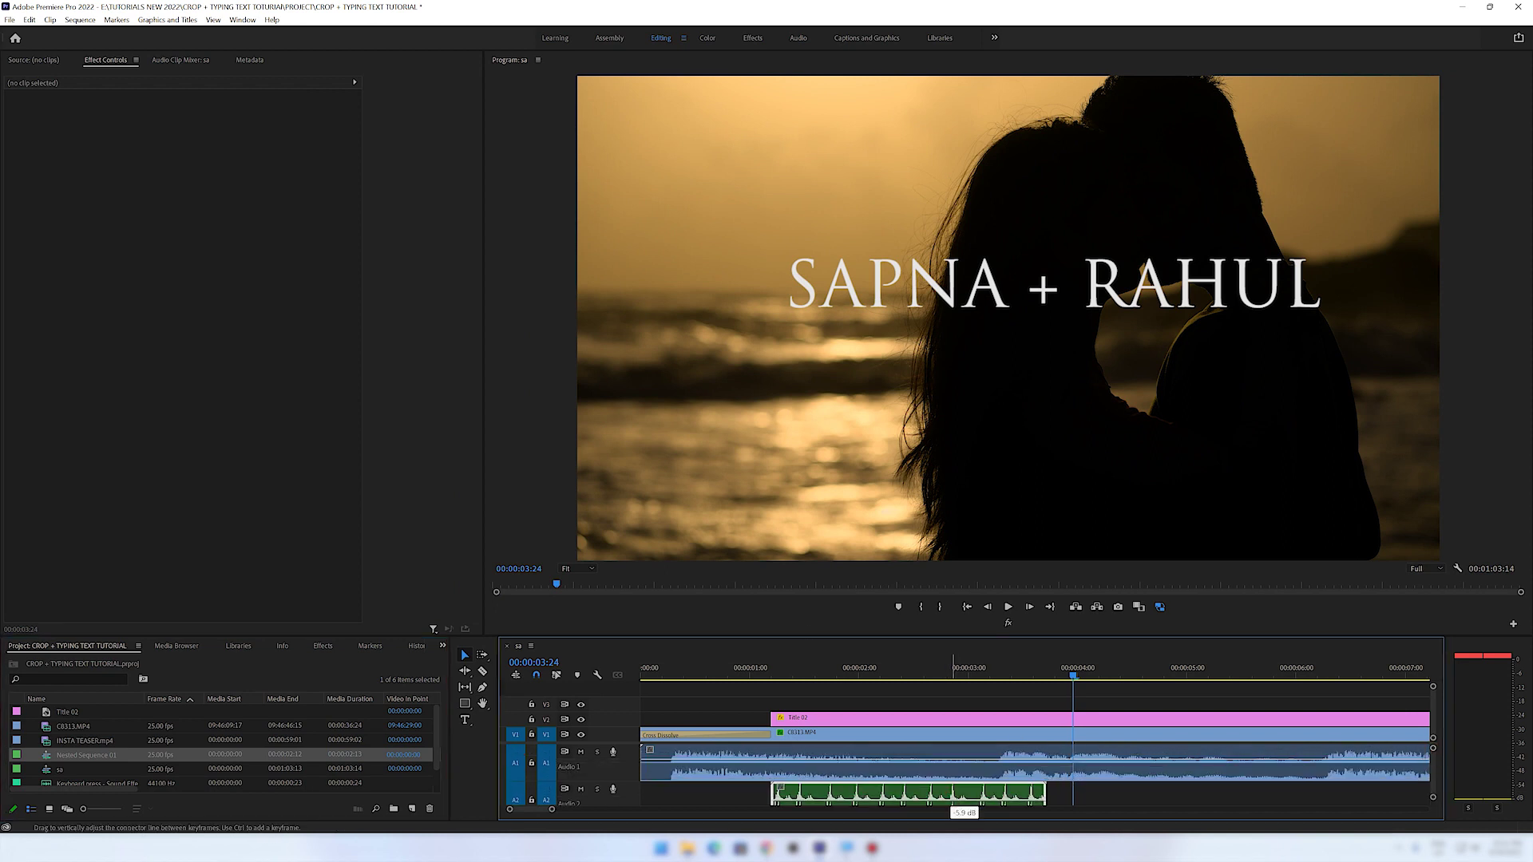
left_click(793, 670)
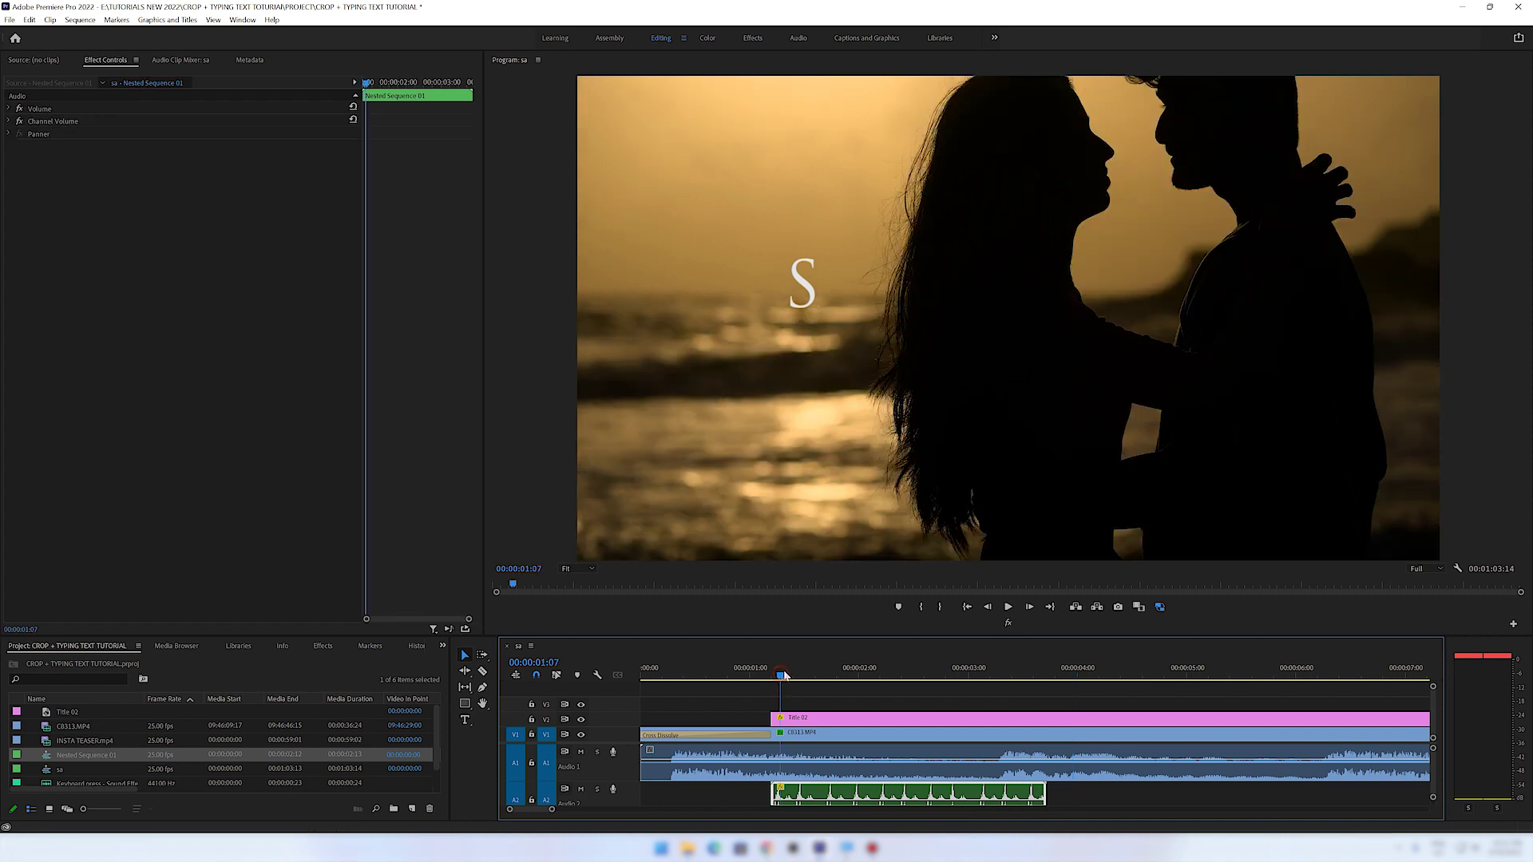
key("space")
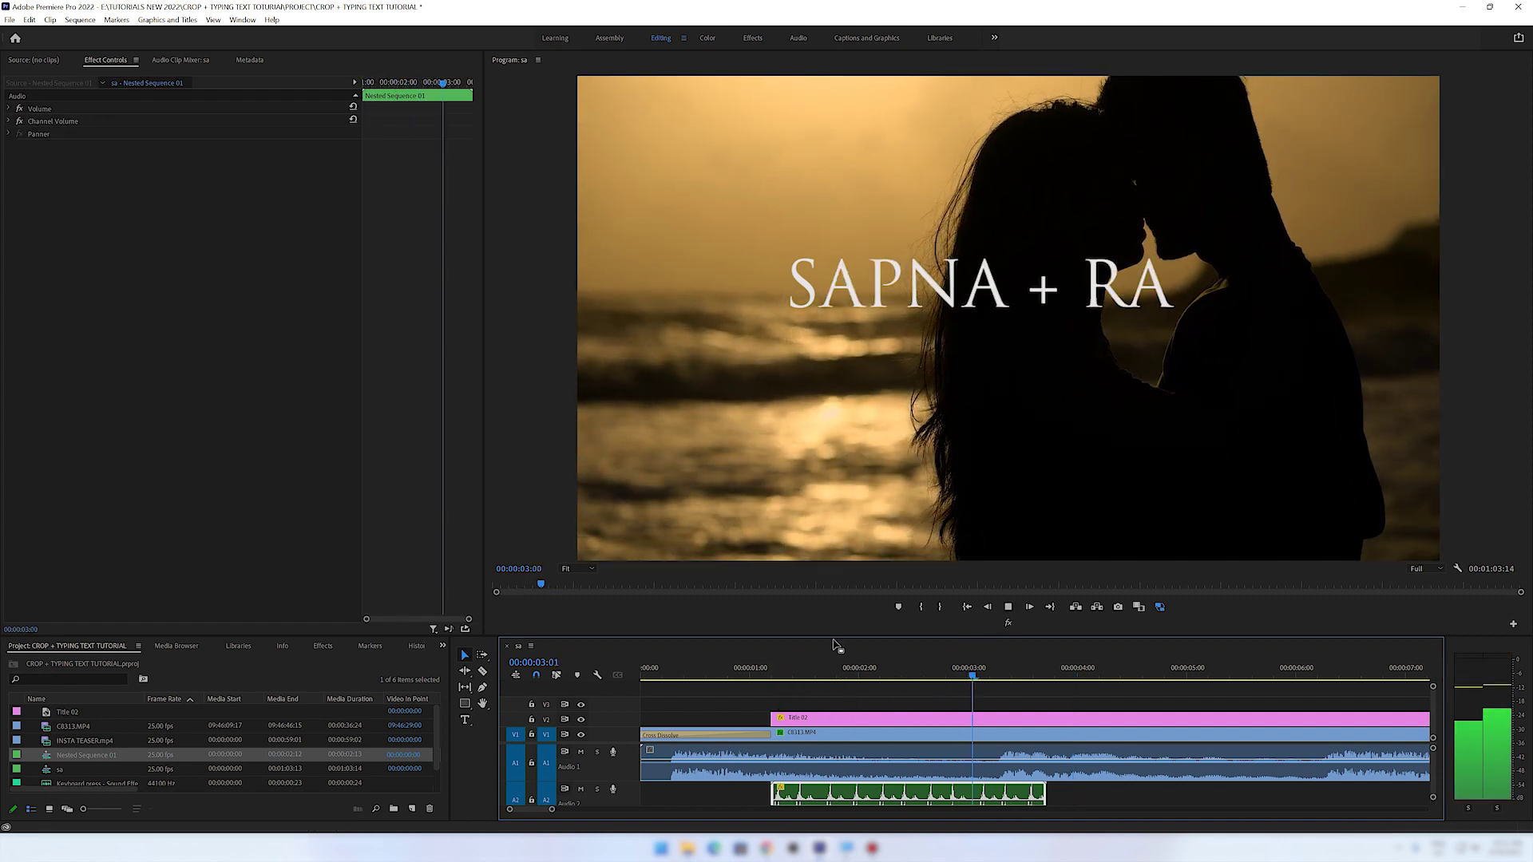
key("space")
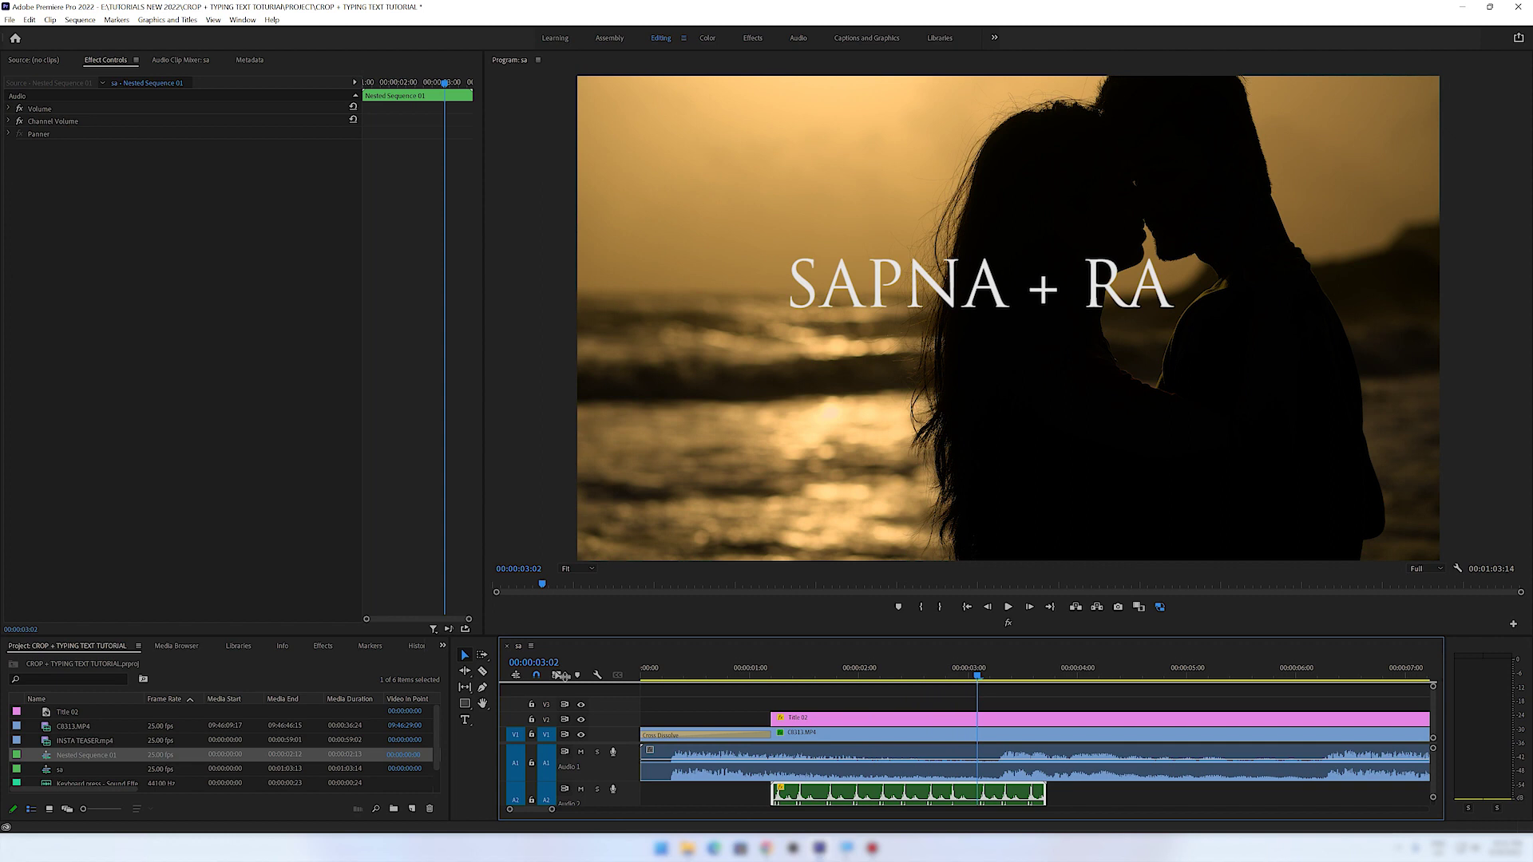
Enlarge the timeline panel and replay the title with its sounds from the start.
scroll(686, 706, "down", 3)
left_click_drag(852, 636, 854, 577)
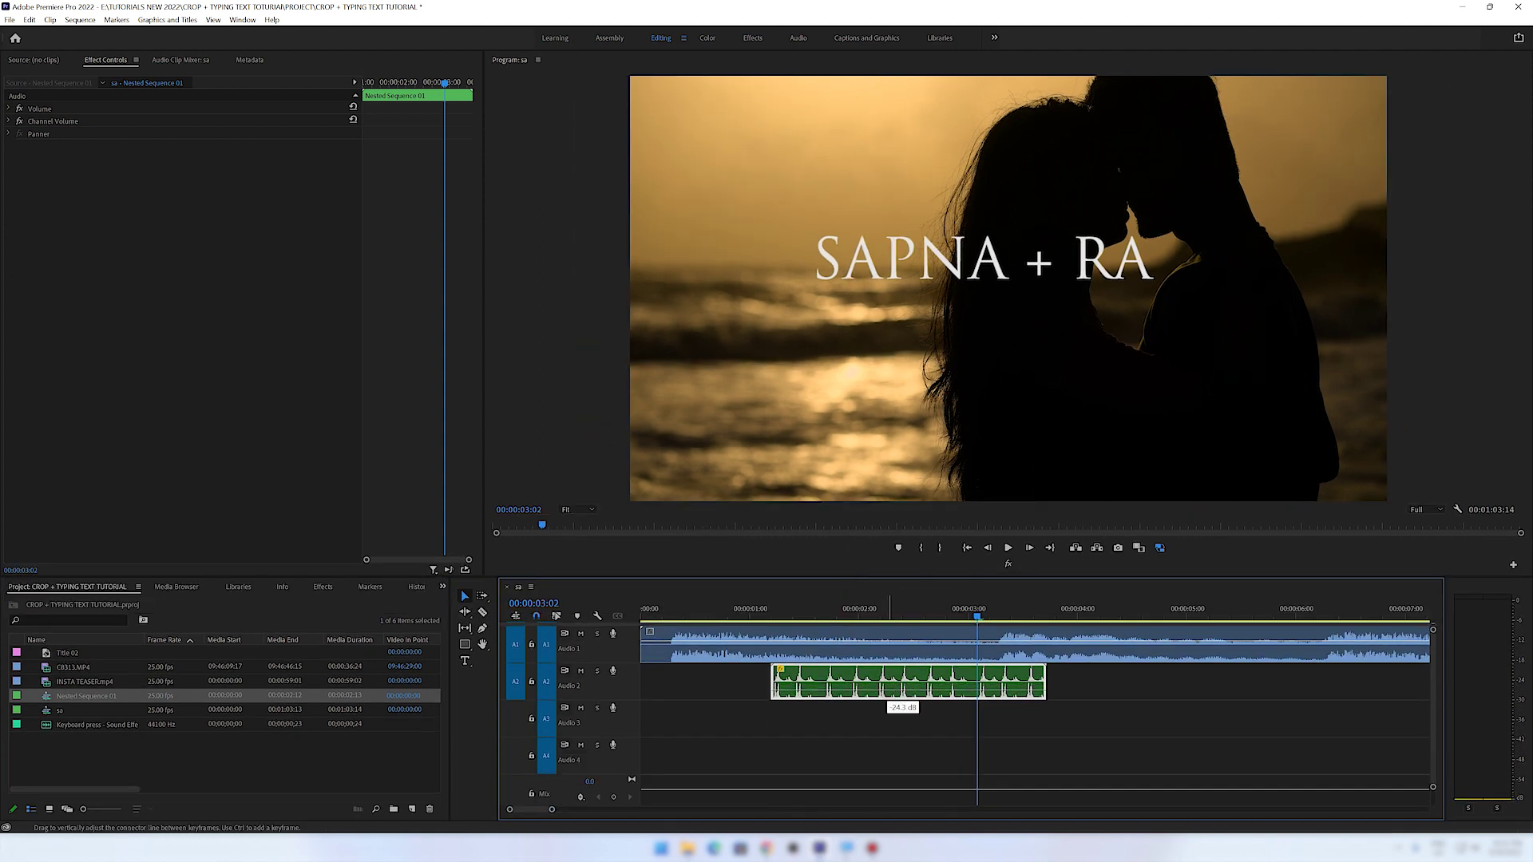
left_click(775, 609)
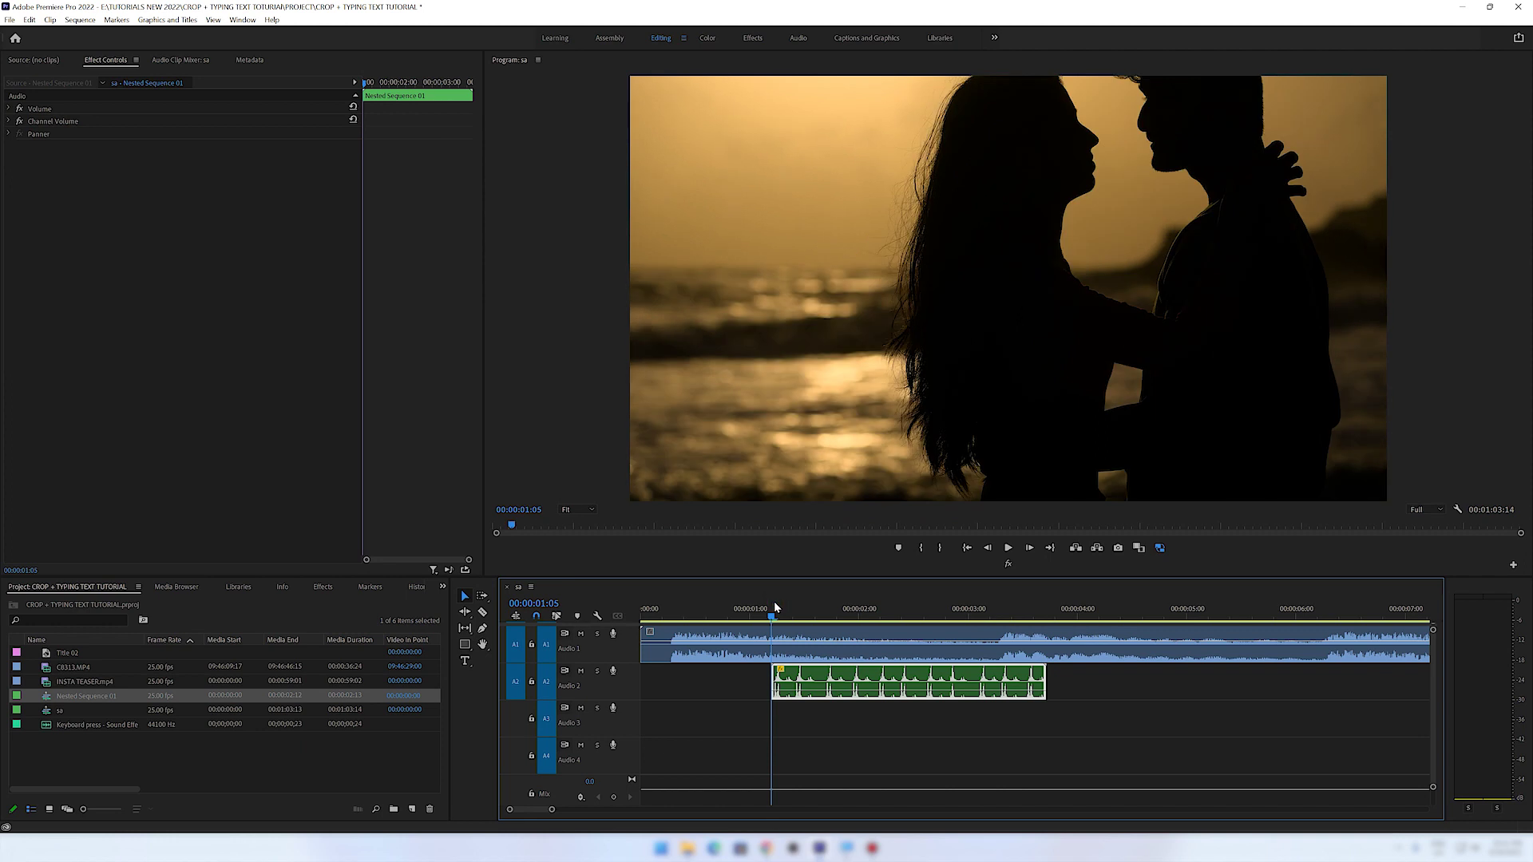
key("space")
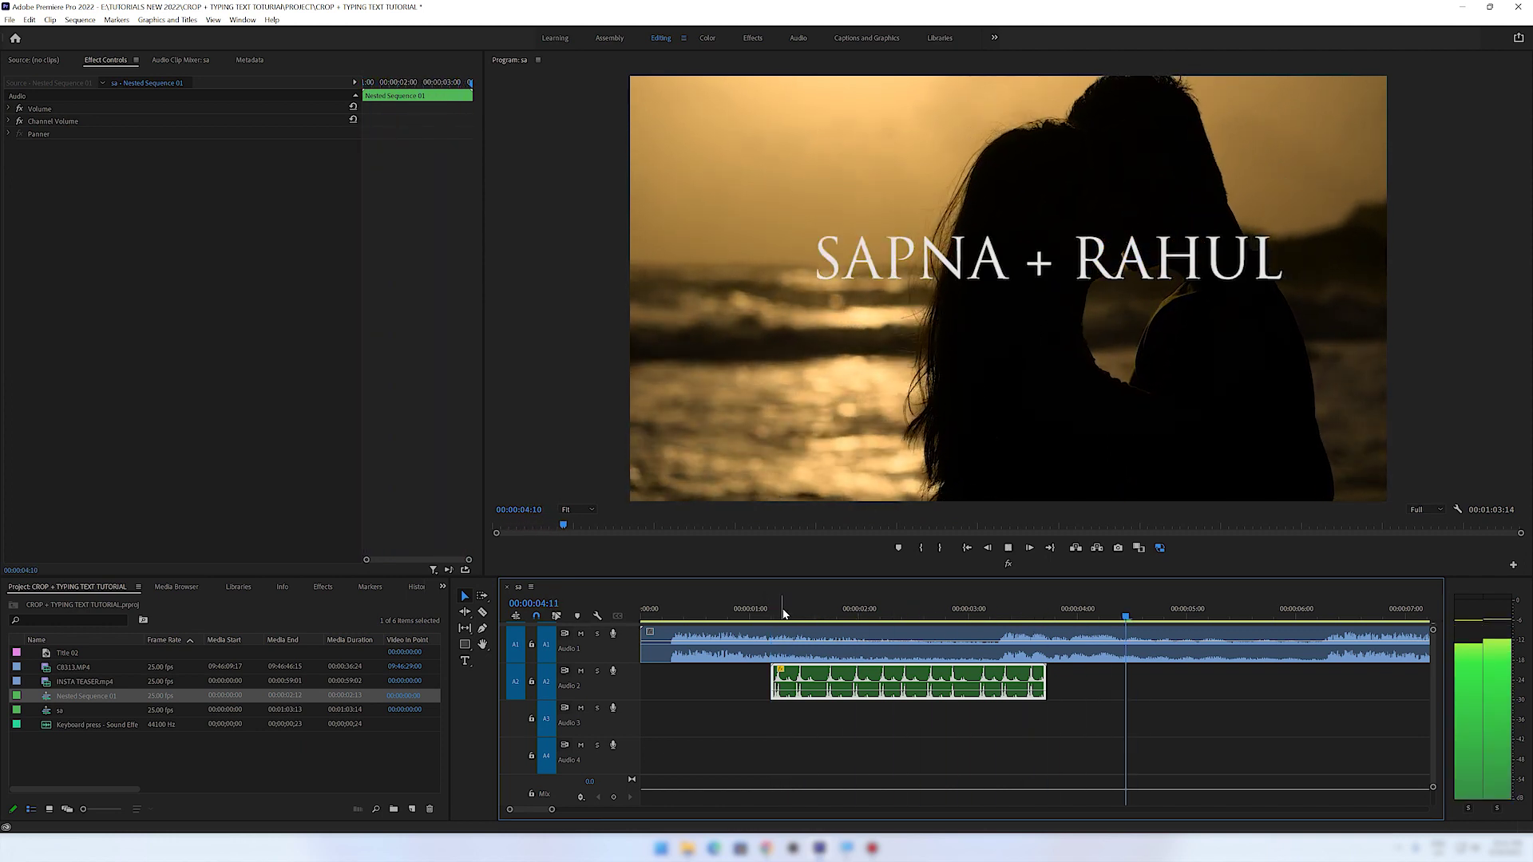
left_click(769, 608)
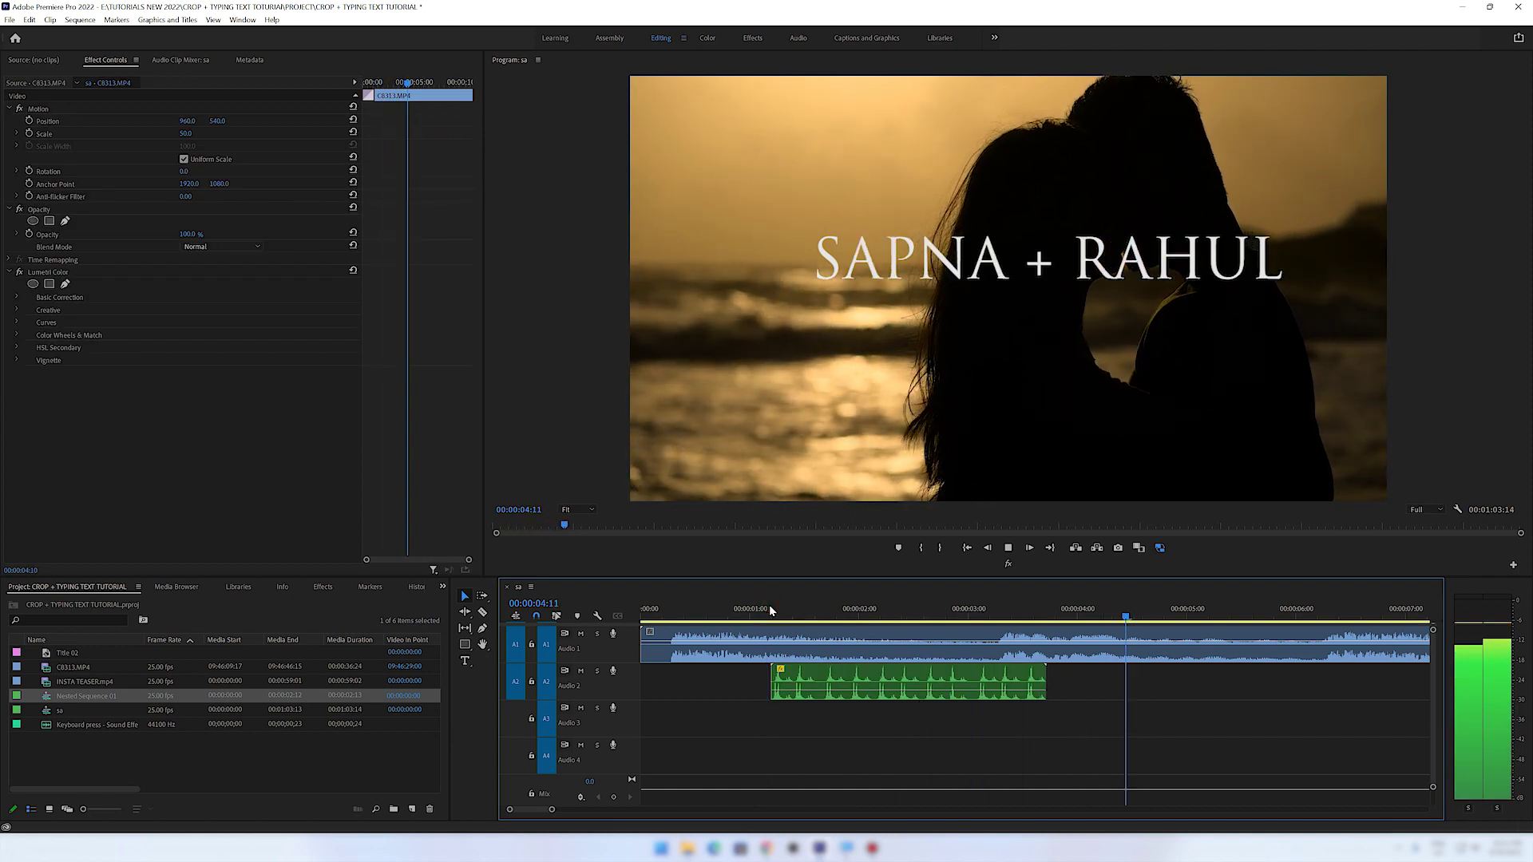
left_click(770, 610)
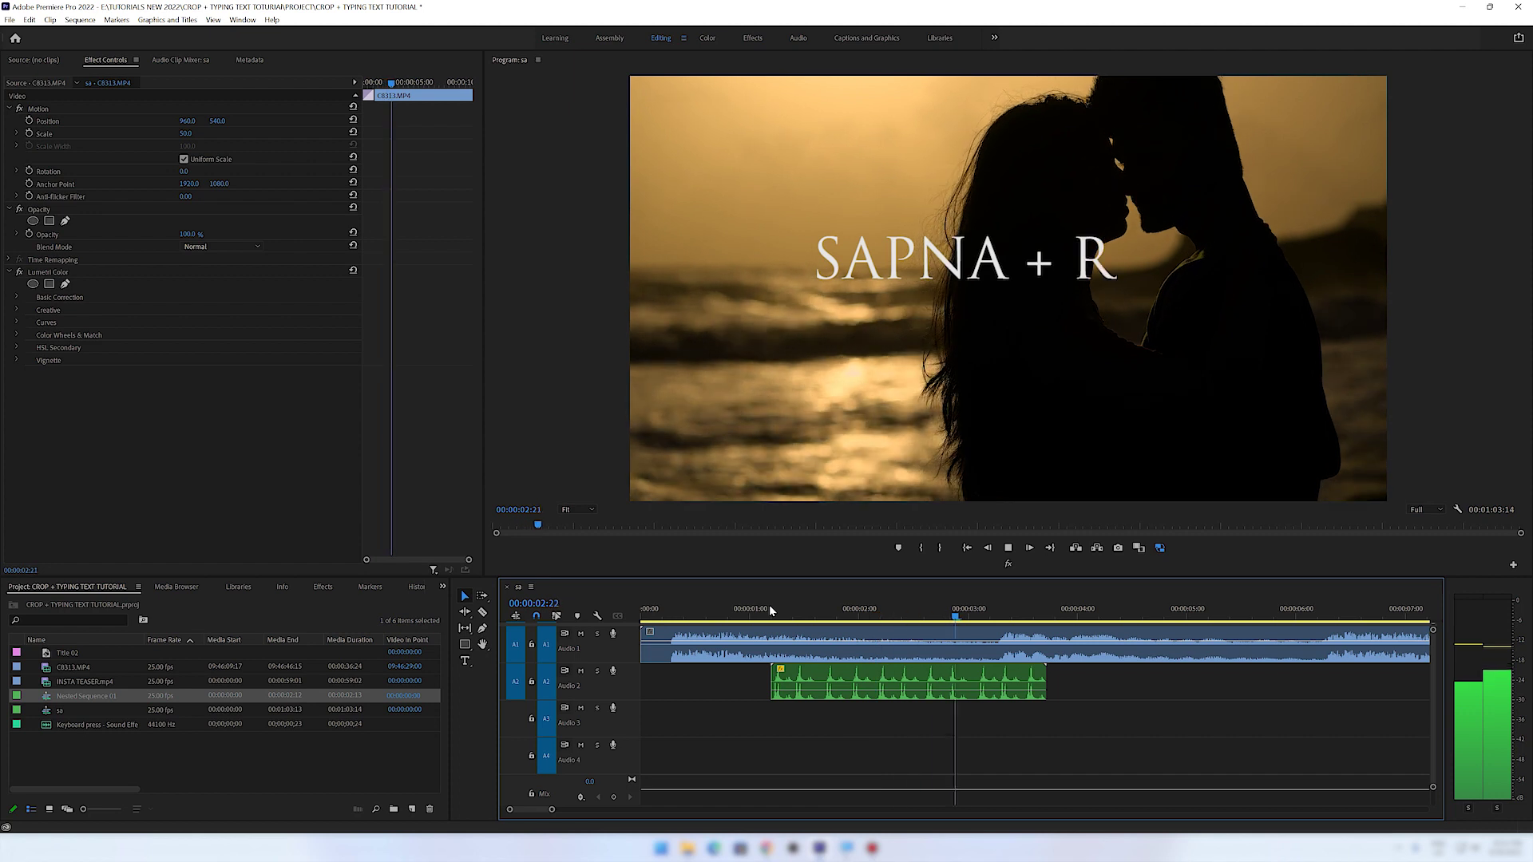
key("space")
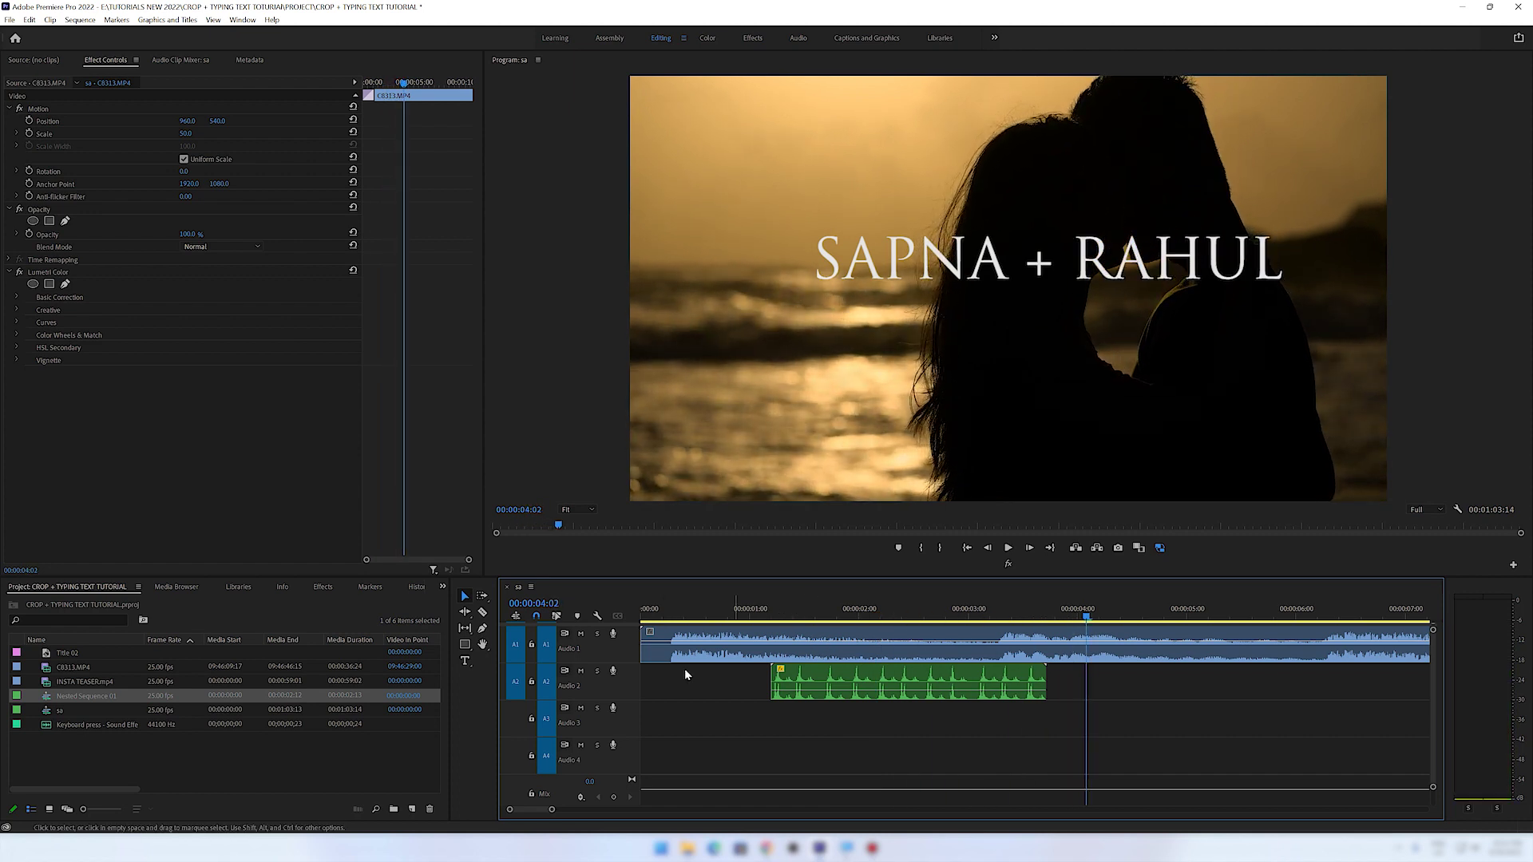
scroll(601, 706, "up", 2)
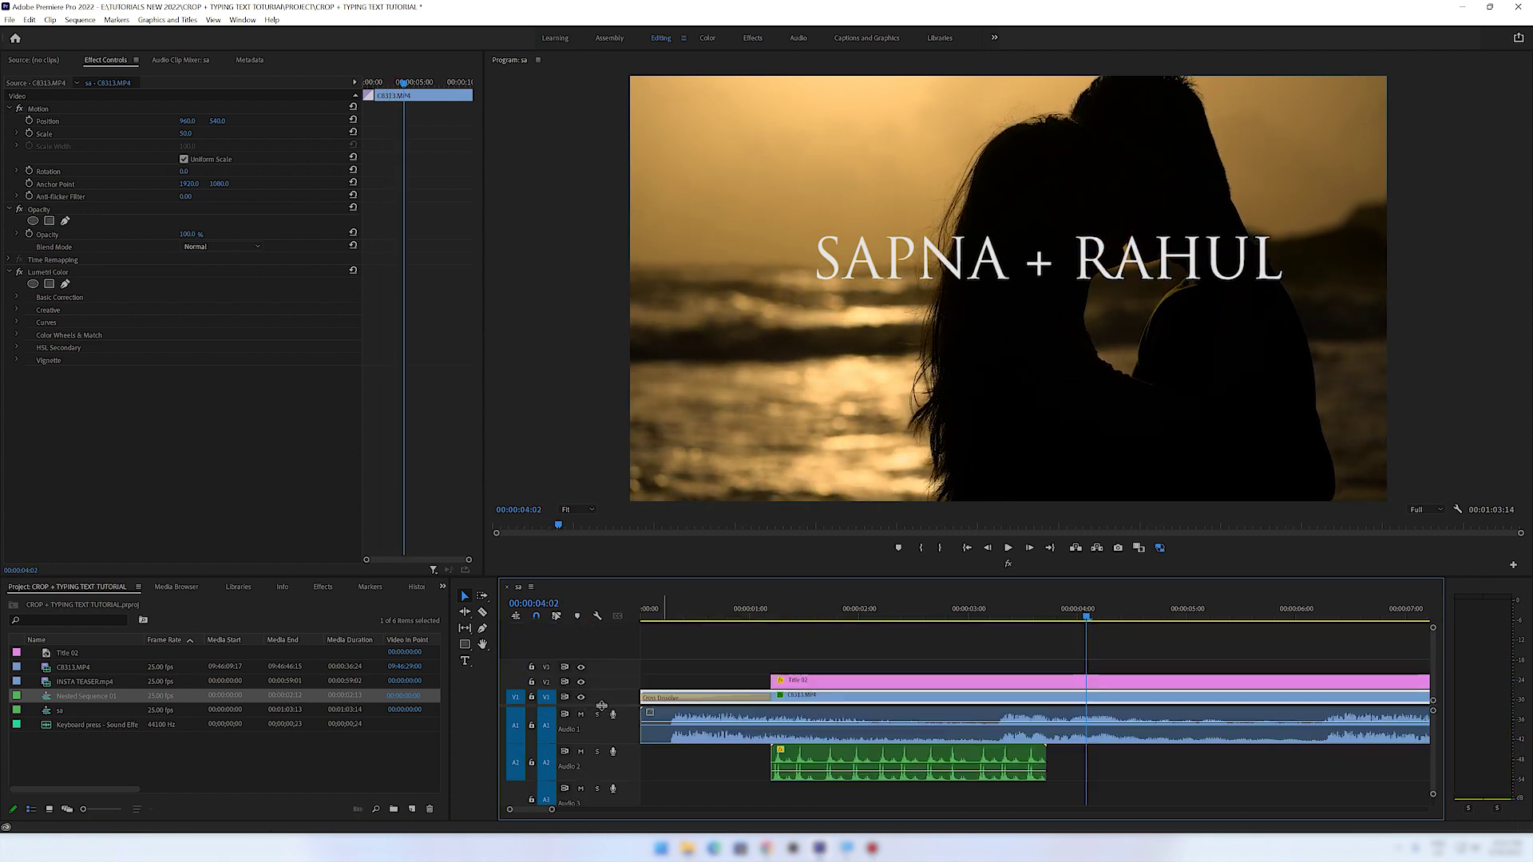
Replace Title 02's old mask with a new rectangle mask placed just left of the text.
left_click(794, 613)
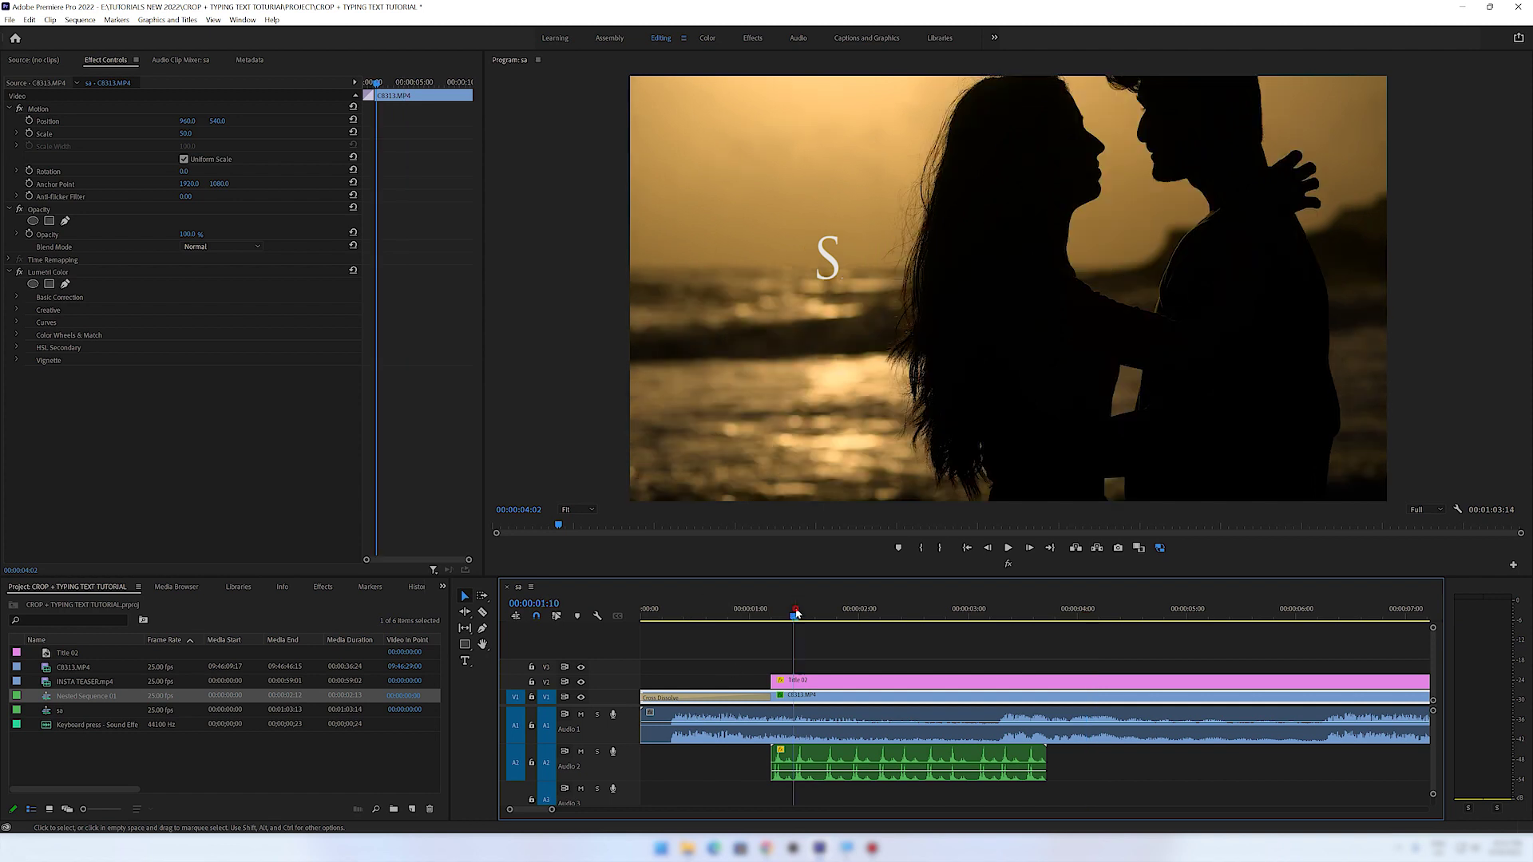
left_click(825, 680)
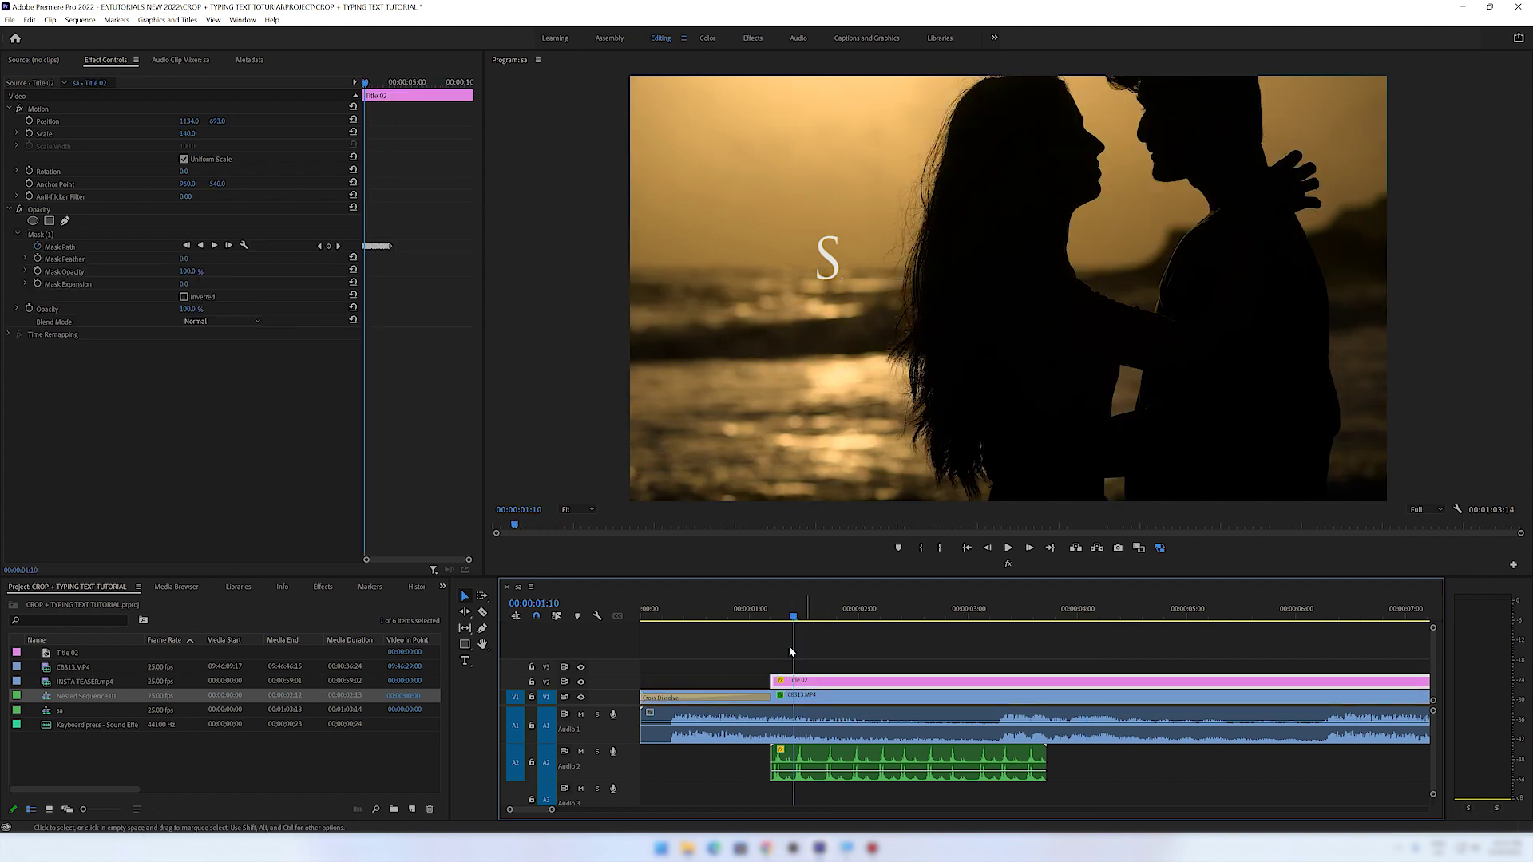
left_click(55, 237)
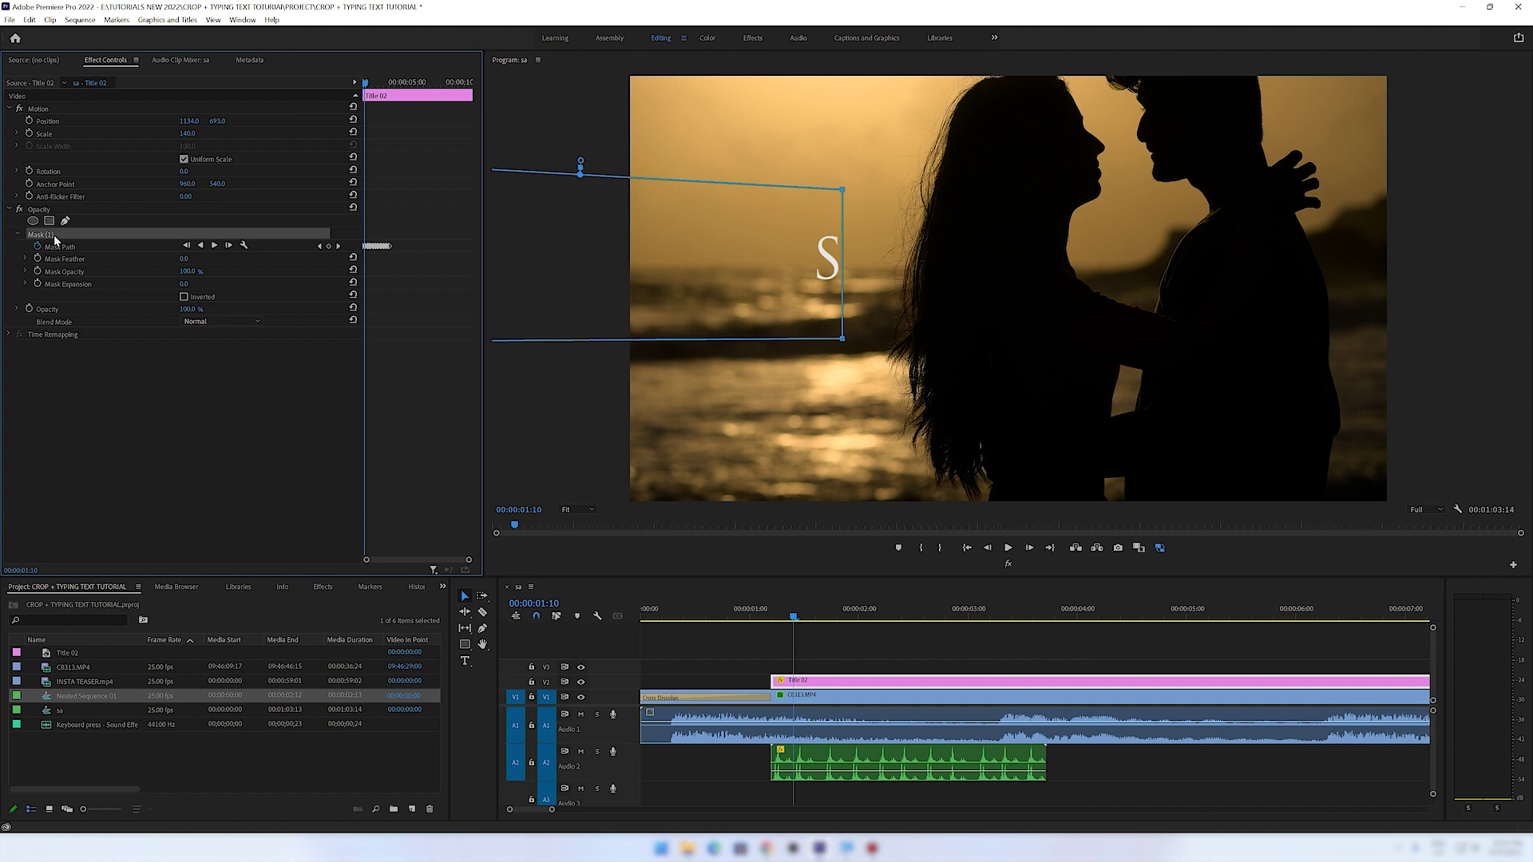
key("Delete")
left_click(49, 221)
left_click_drag(1031, 388, 641, 285)
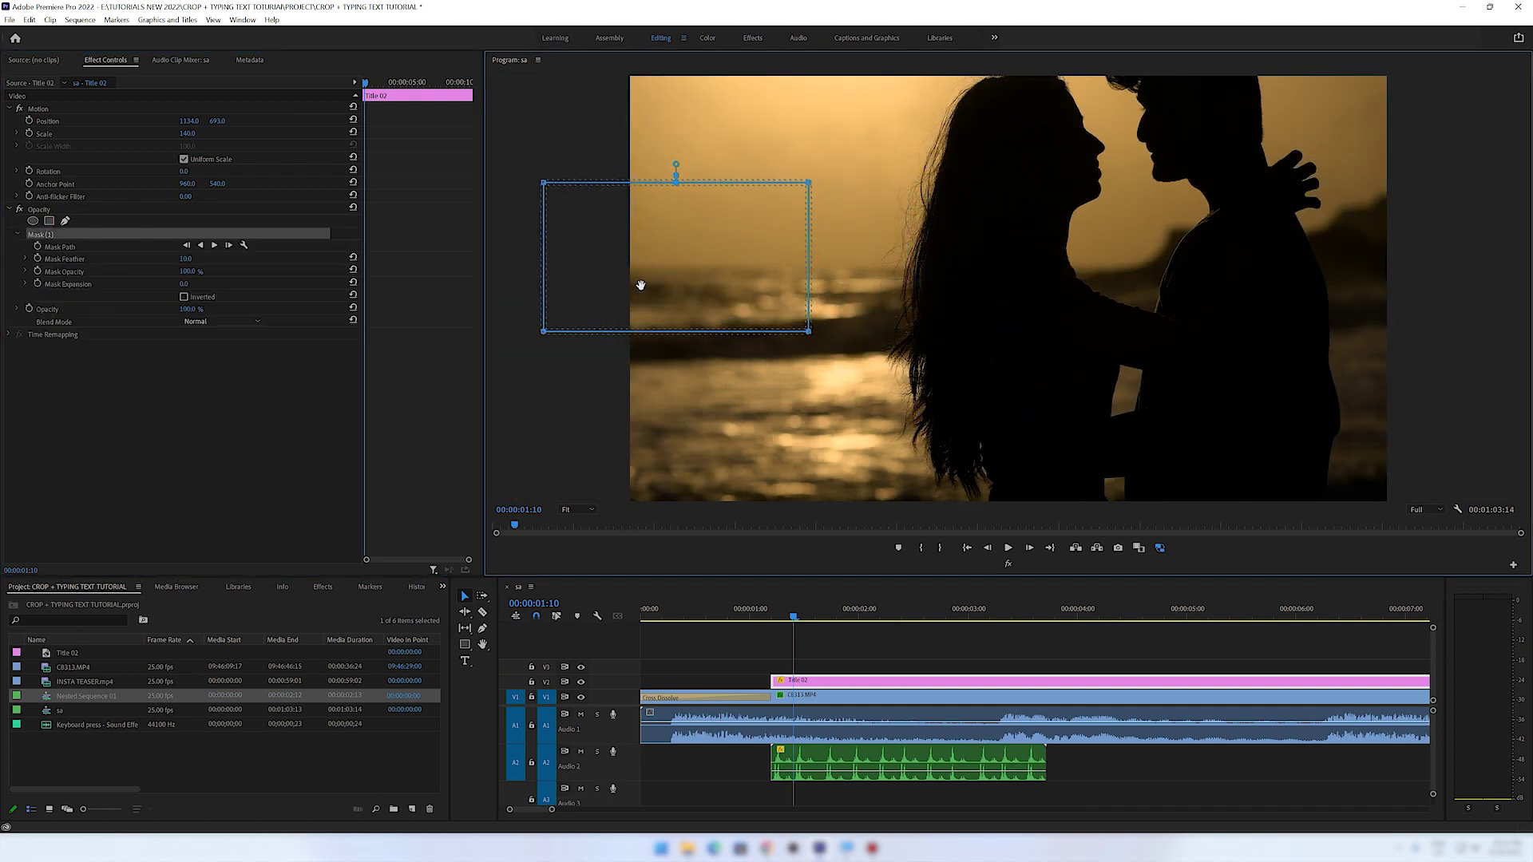
left_click_drag(709, 296, 707, 315)
Keyframe the mask path at 1:10, then stretch the mask over the full title at 3:07.
left_click(37, 246)
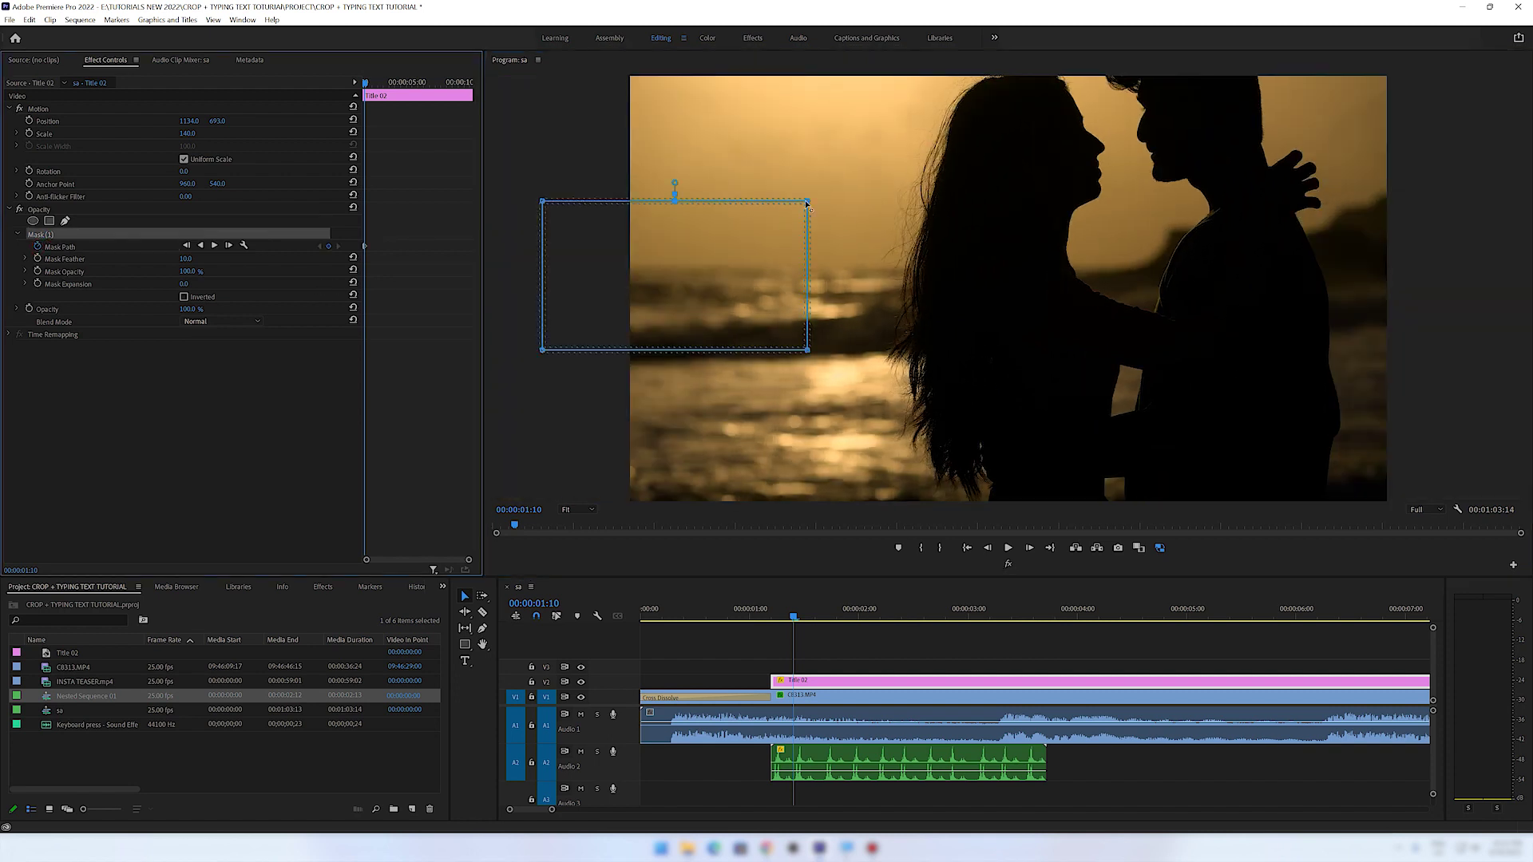
key("space")
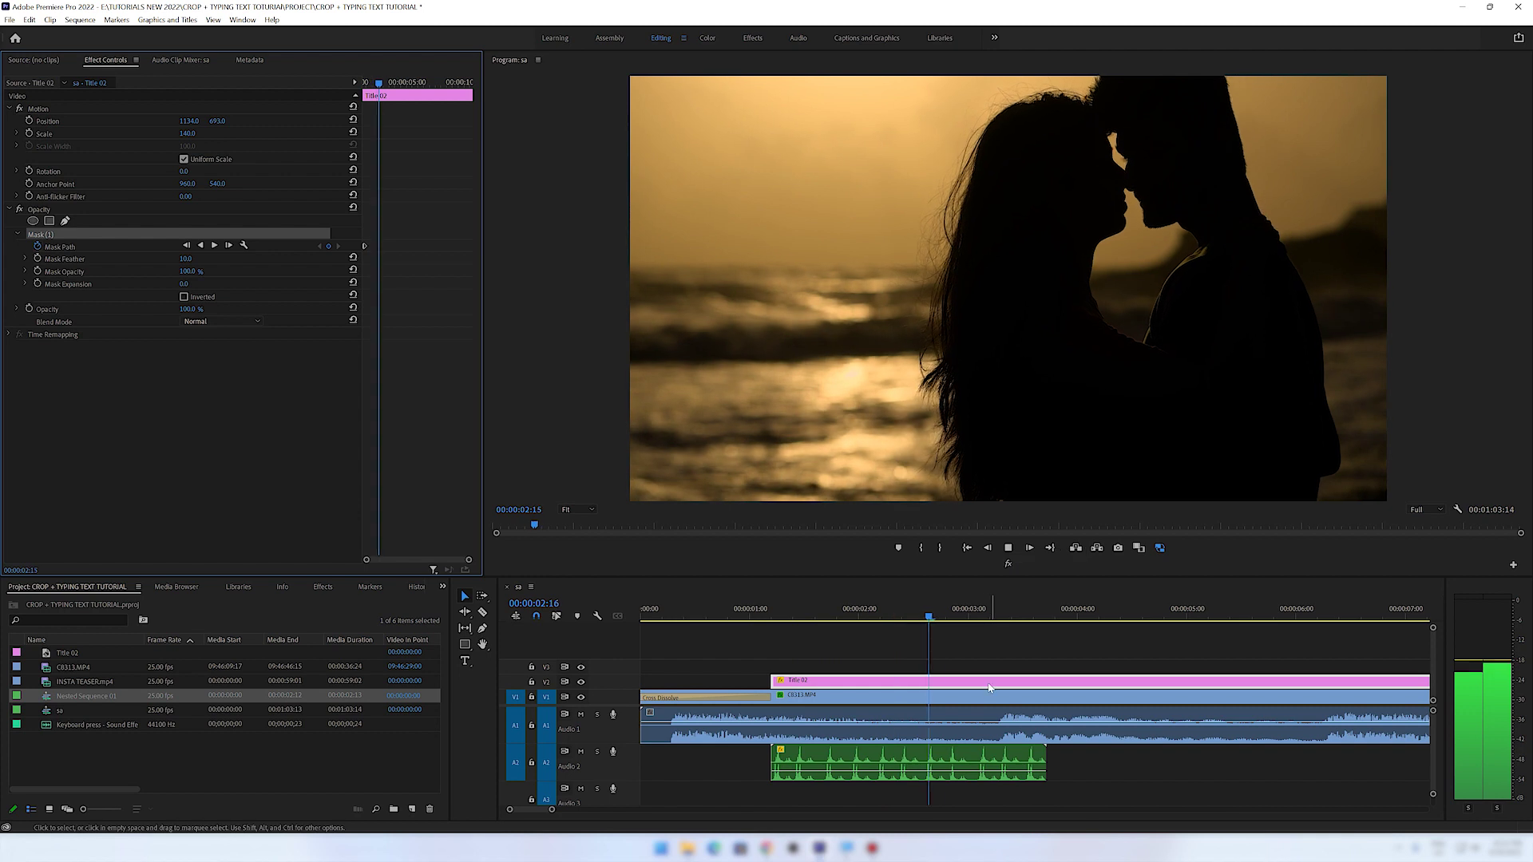
key("space")
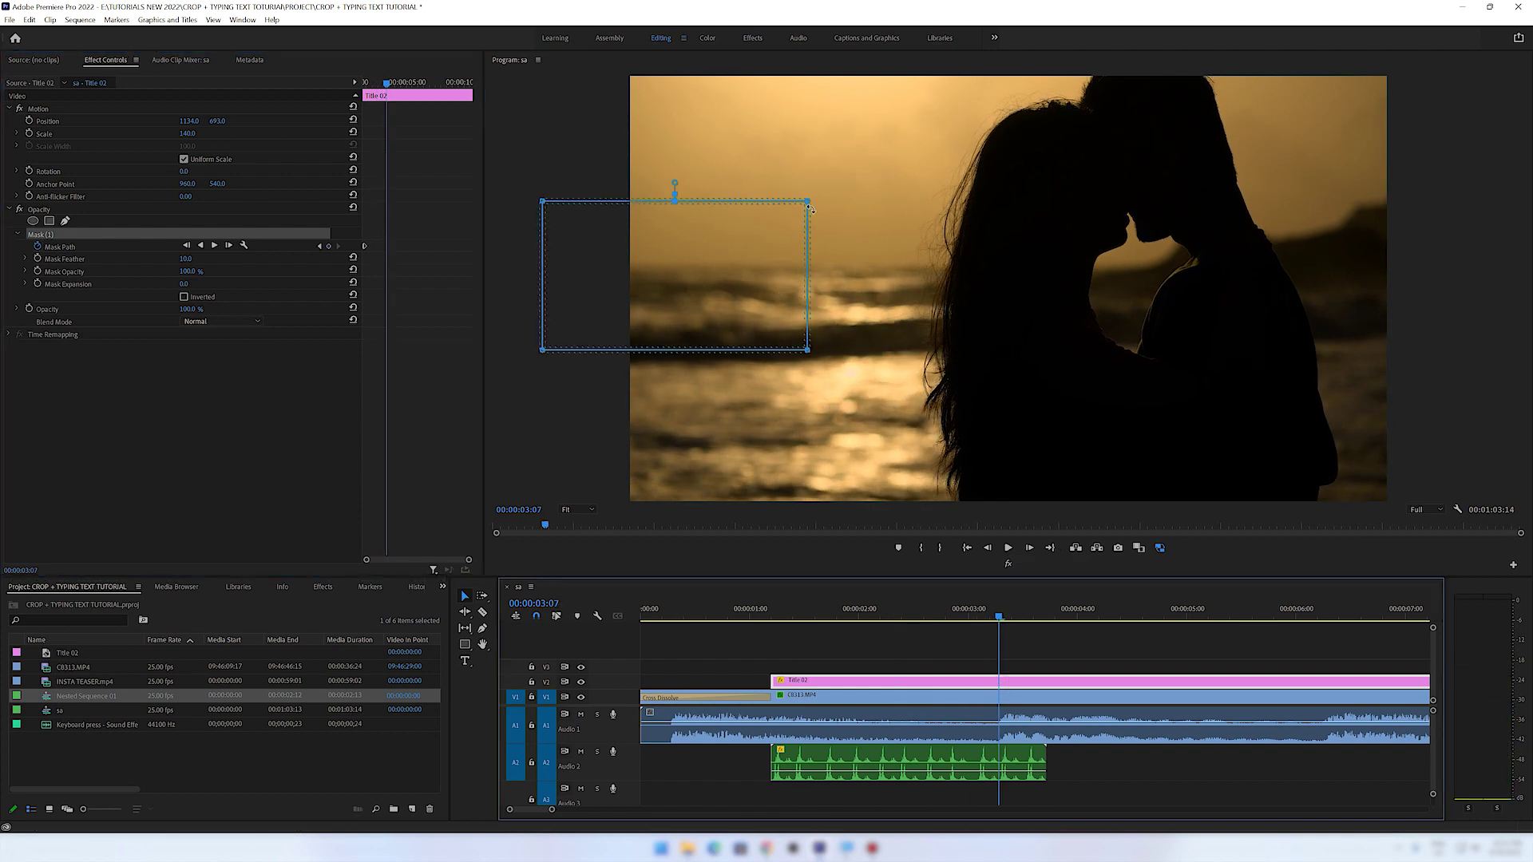
left_click_drag(808, 208, 1299, 226)
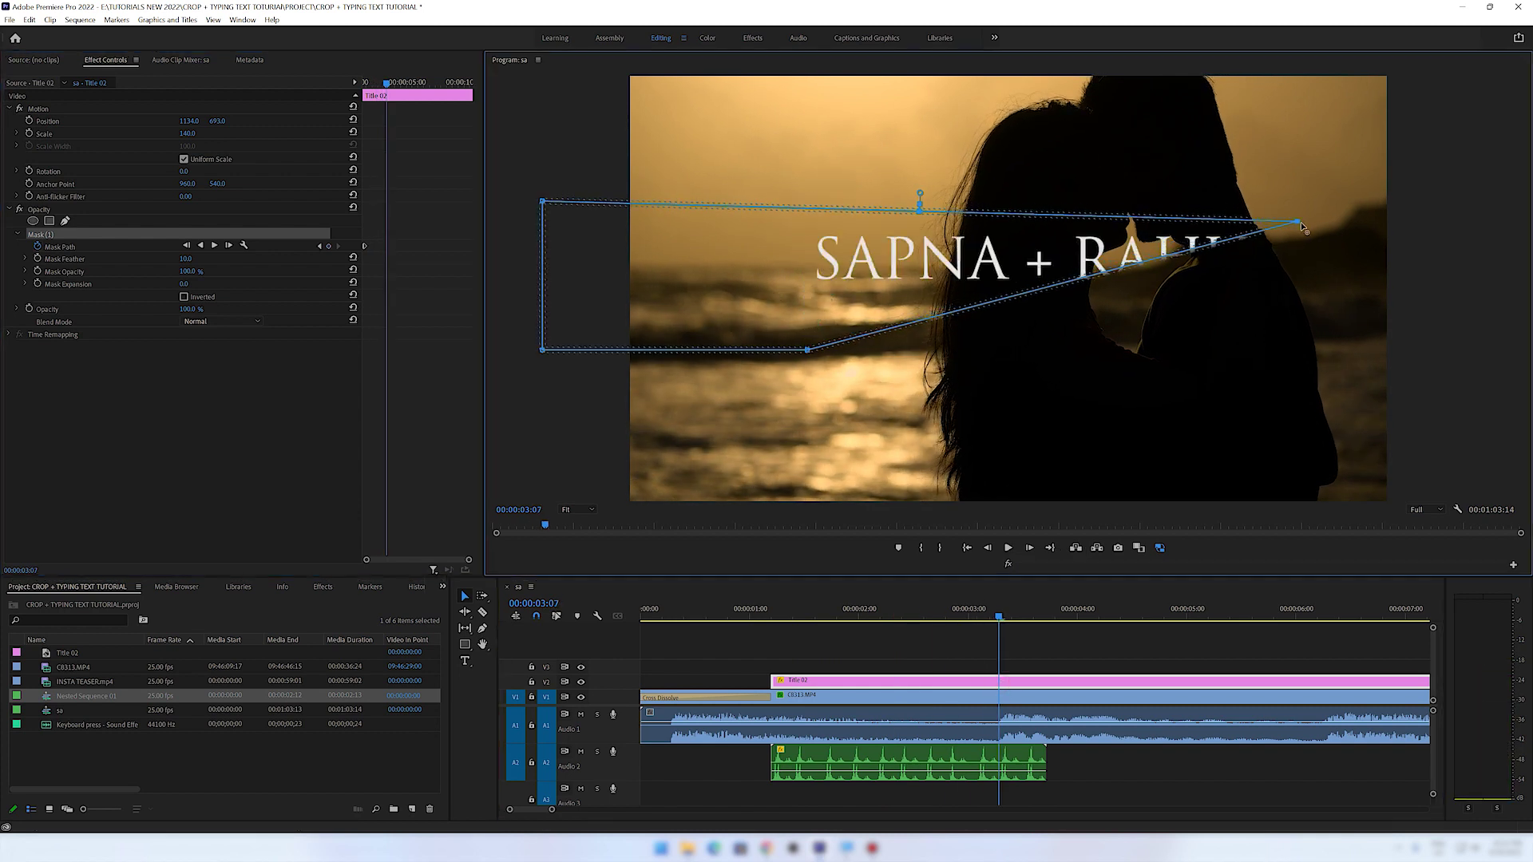
left_click_drag(809, 352, 1307, 371)
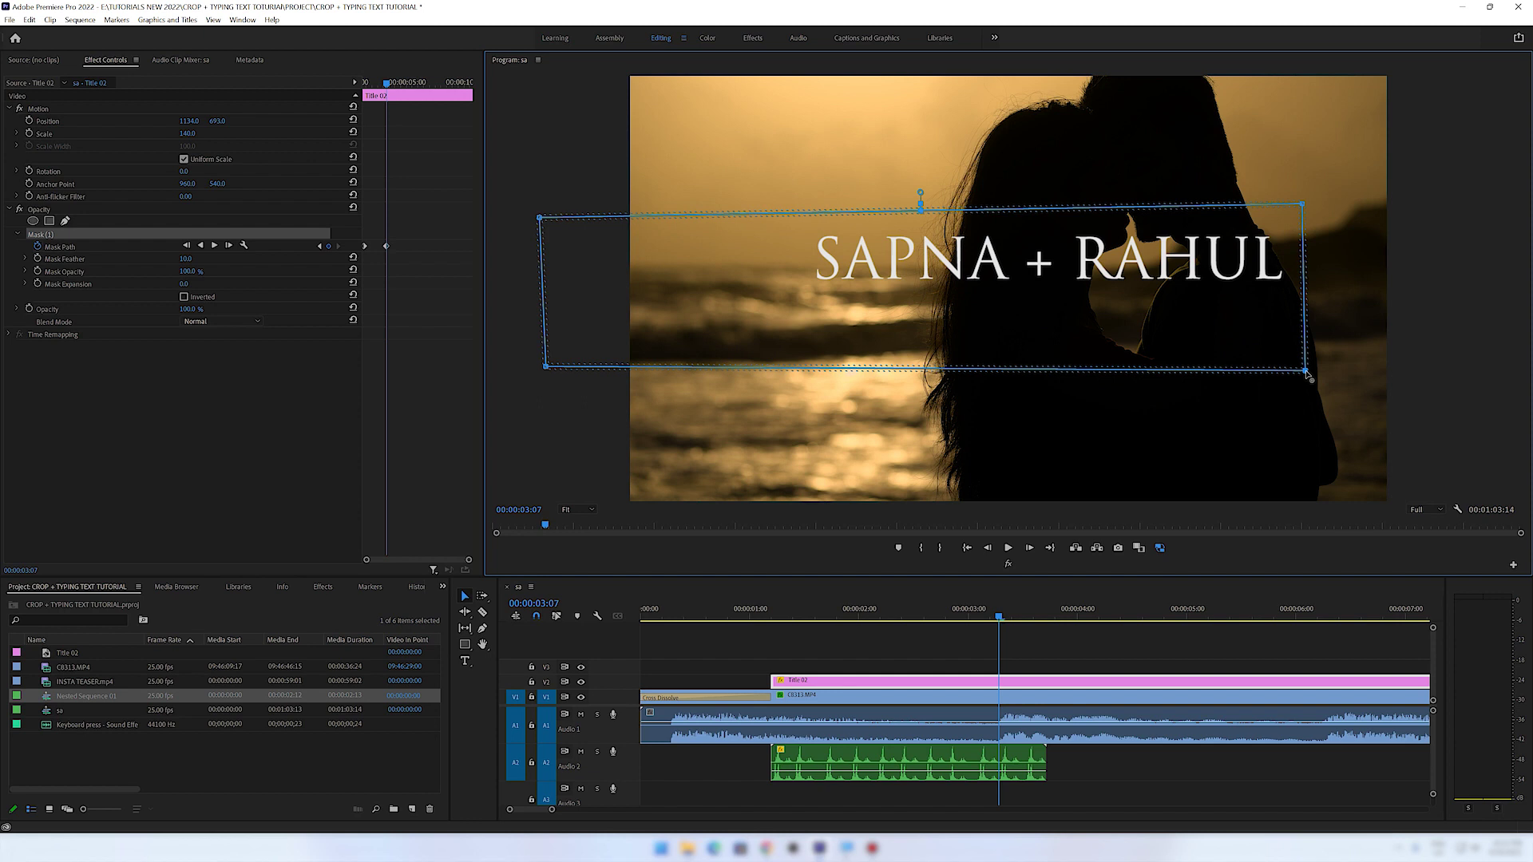
Set the mask feather to 57 and preview the reveal from the start.
left_click_drag(192, 260, 230, 260)
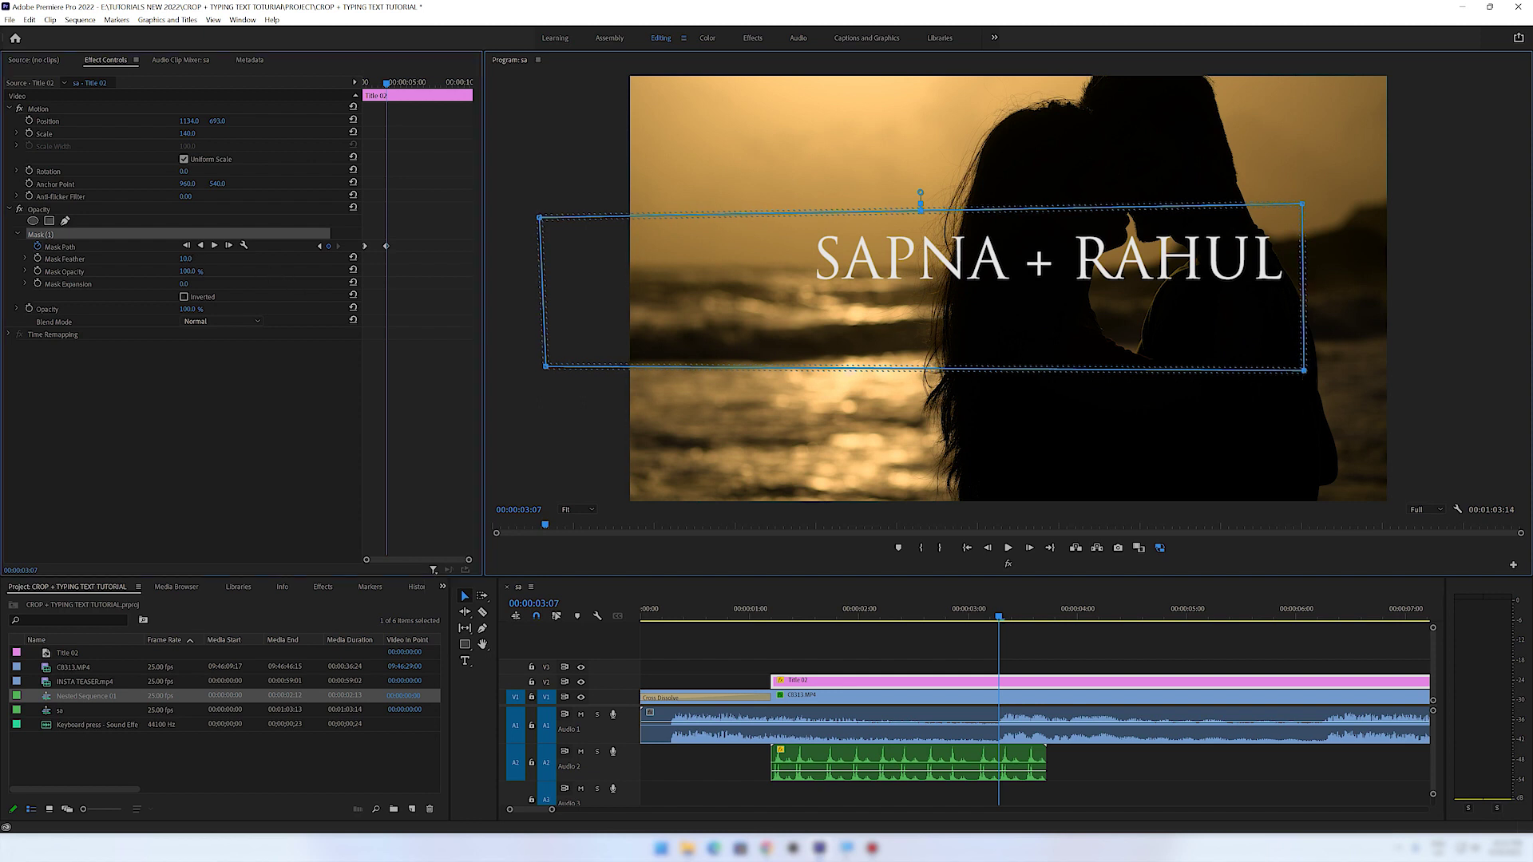
left_click(781, 610)
left_click(841, 640)
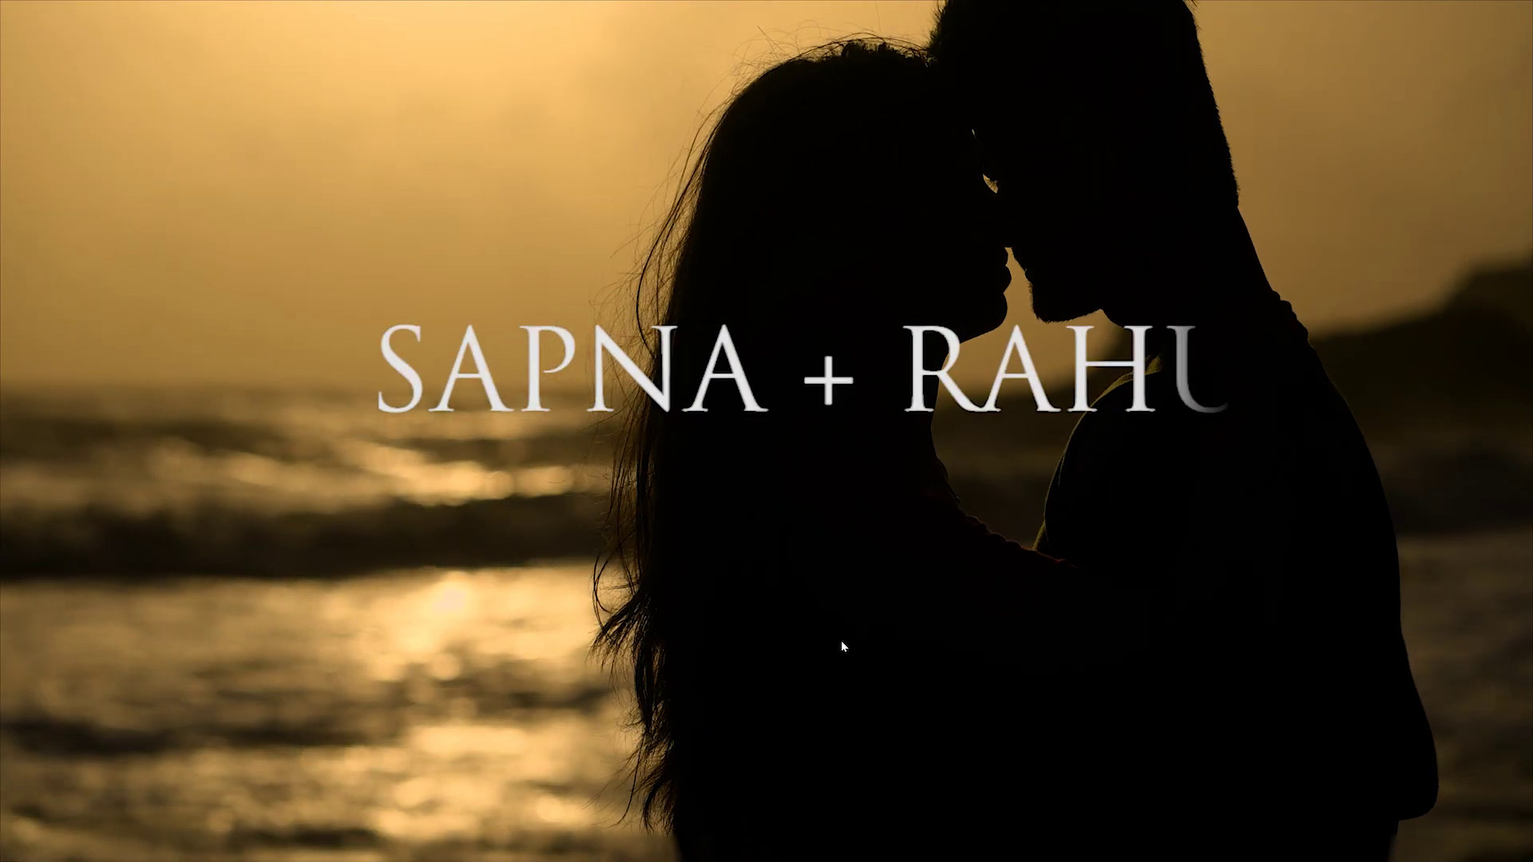
Shift Nested Sequence 01 on A2 to start at 00:00:03:14 and preview it with the title.
key("Escape")
left_click(829, 765)
left_click_drag(829, 765, 980, 725)
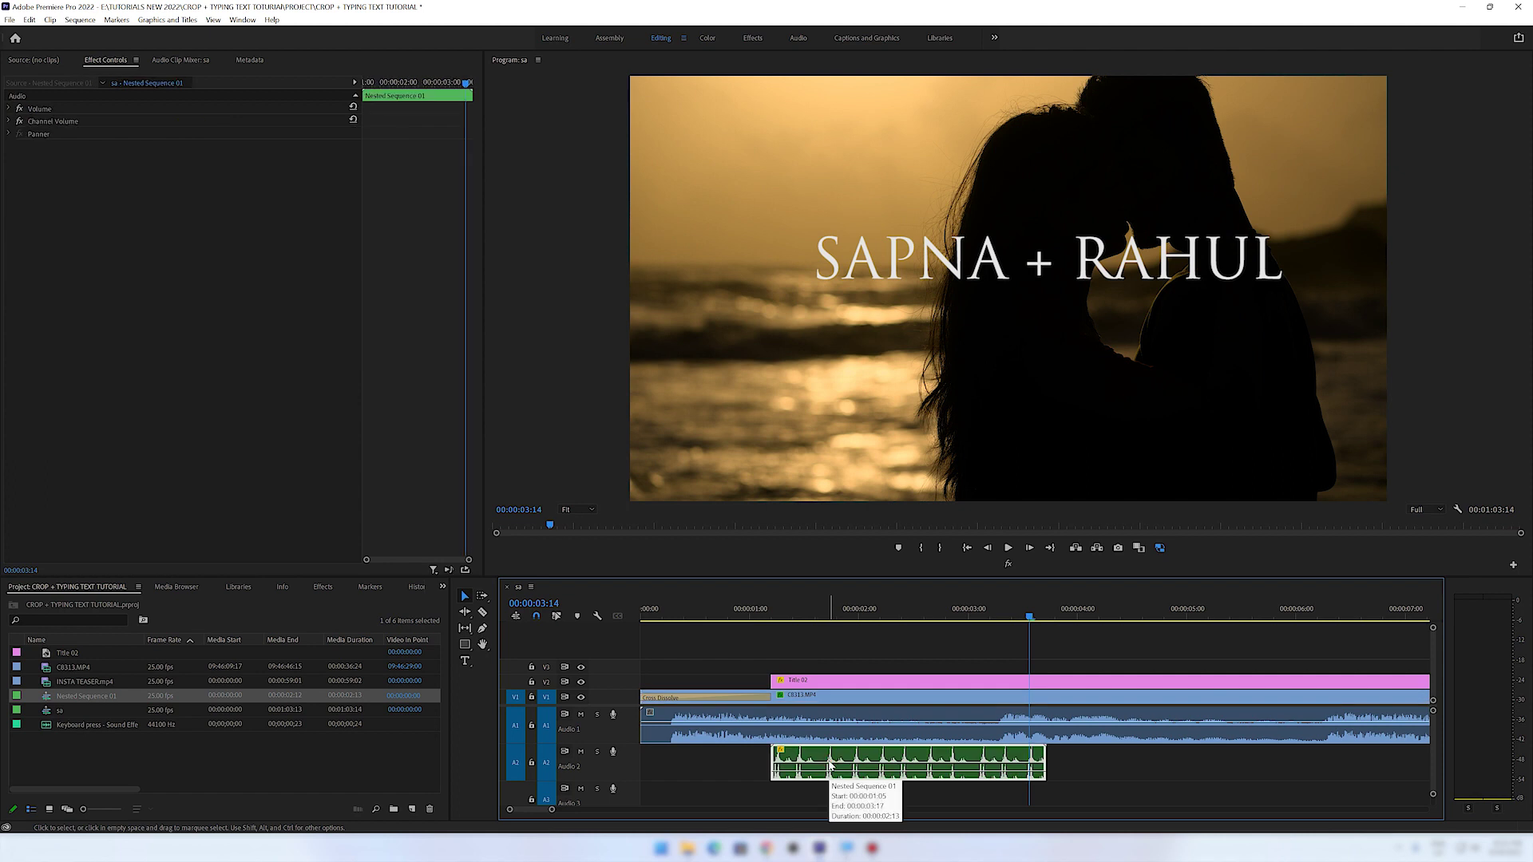
left_click(789, 614)
key("space")
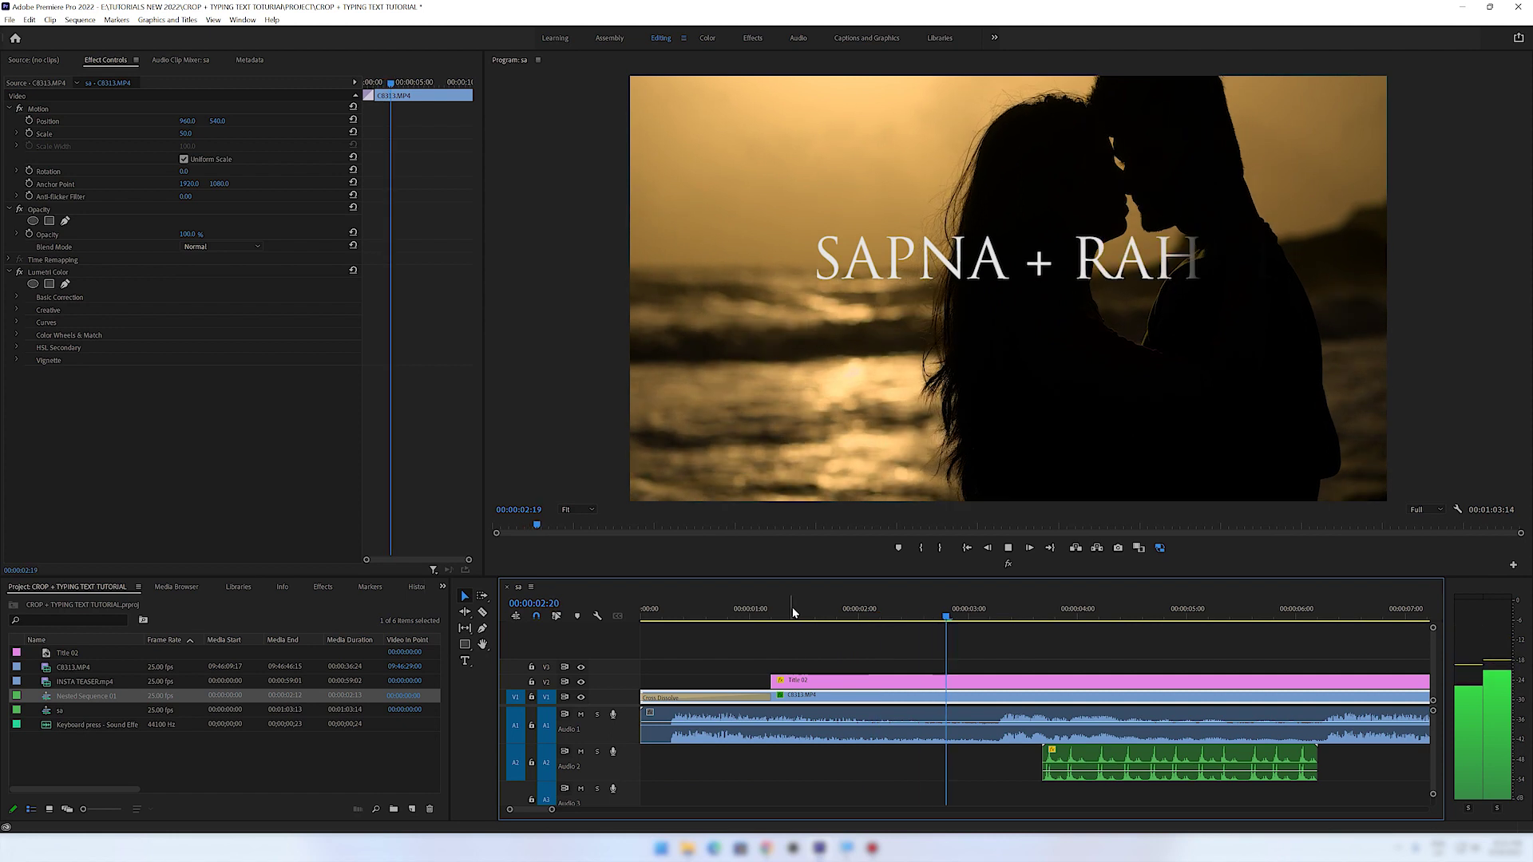